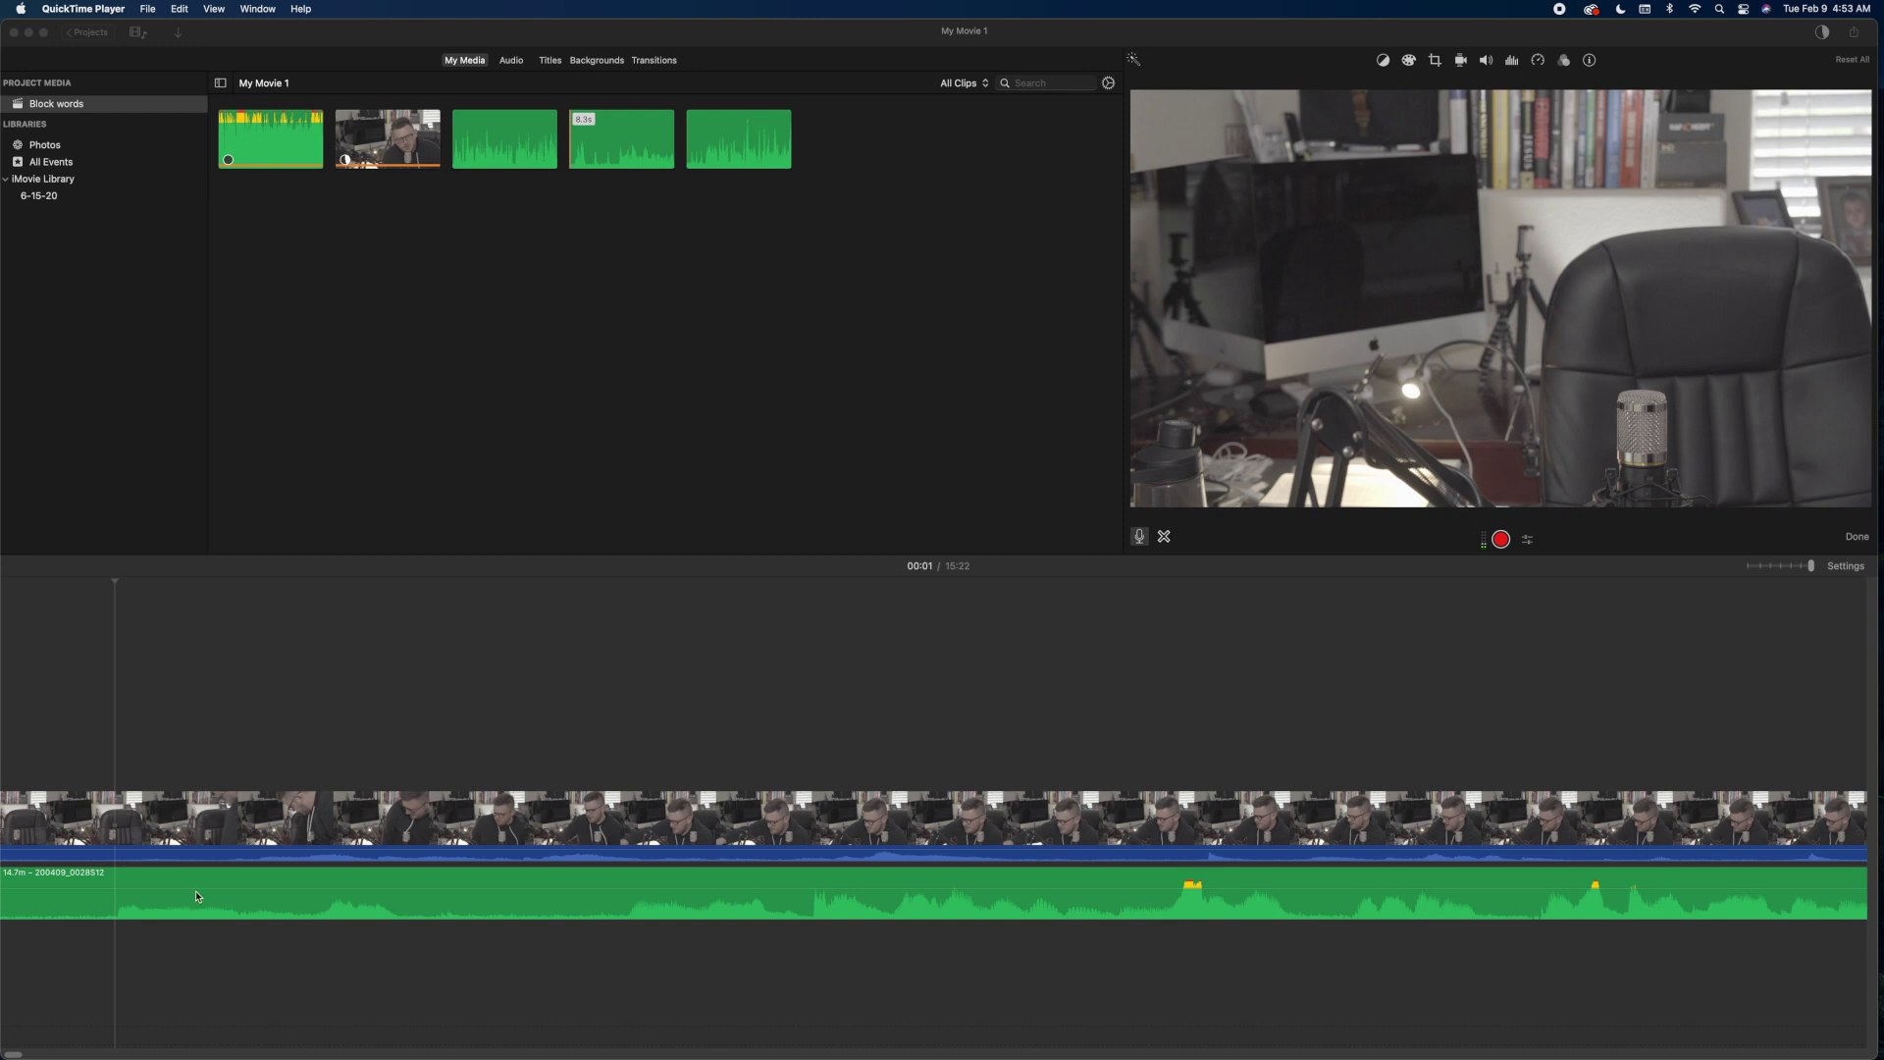
- Add a marker to the separate audio clip where its first sound begins, at about 00:01, and play from there
{"action": "left_click", "coordinate": [118, 886]}
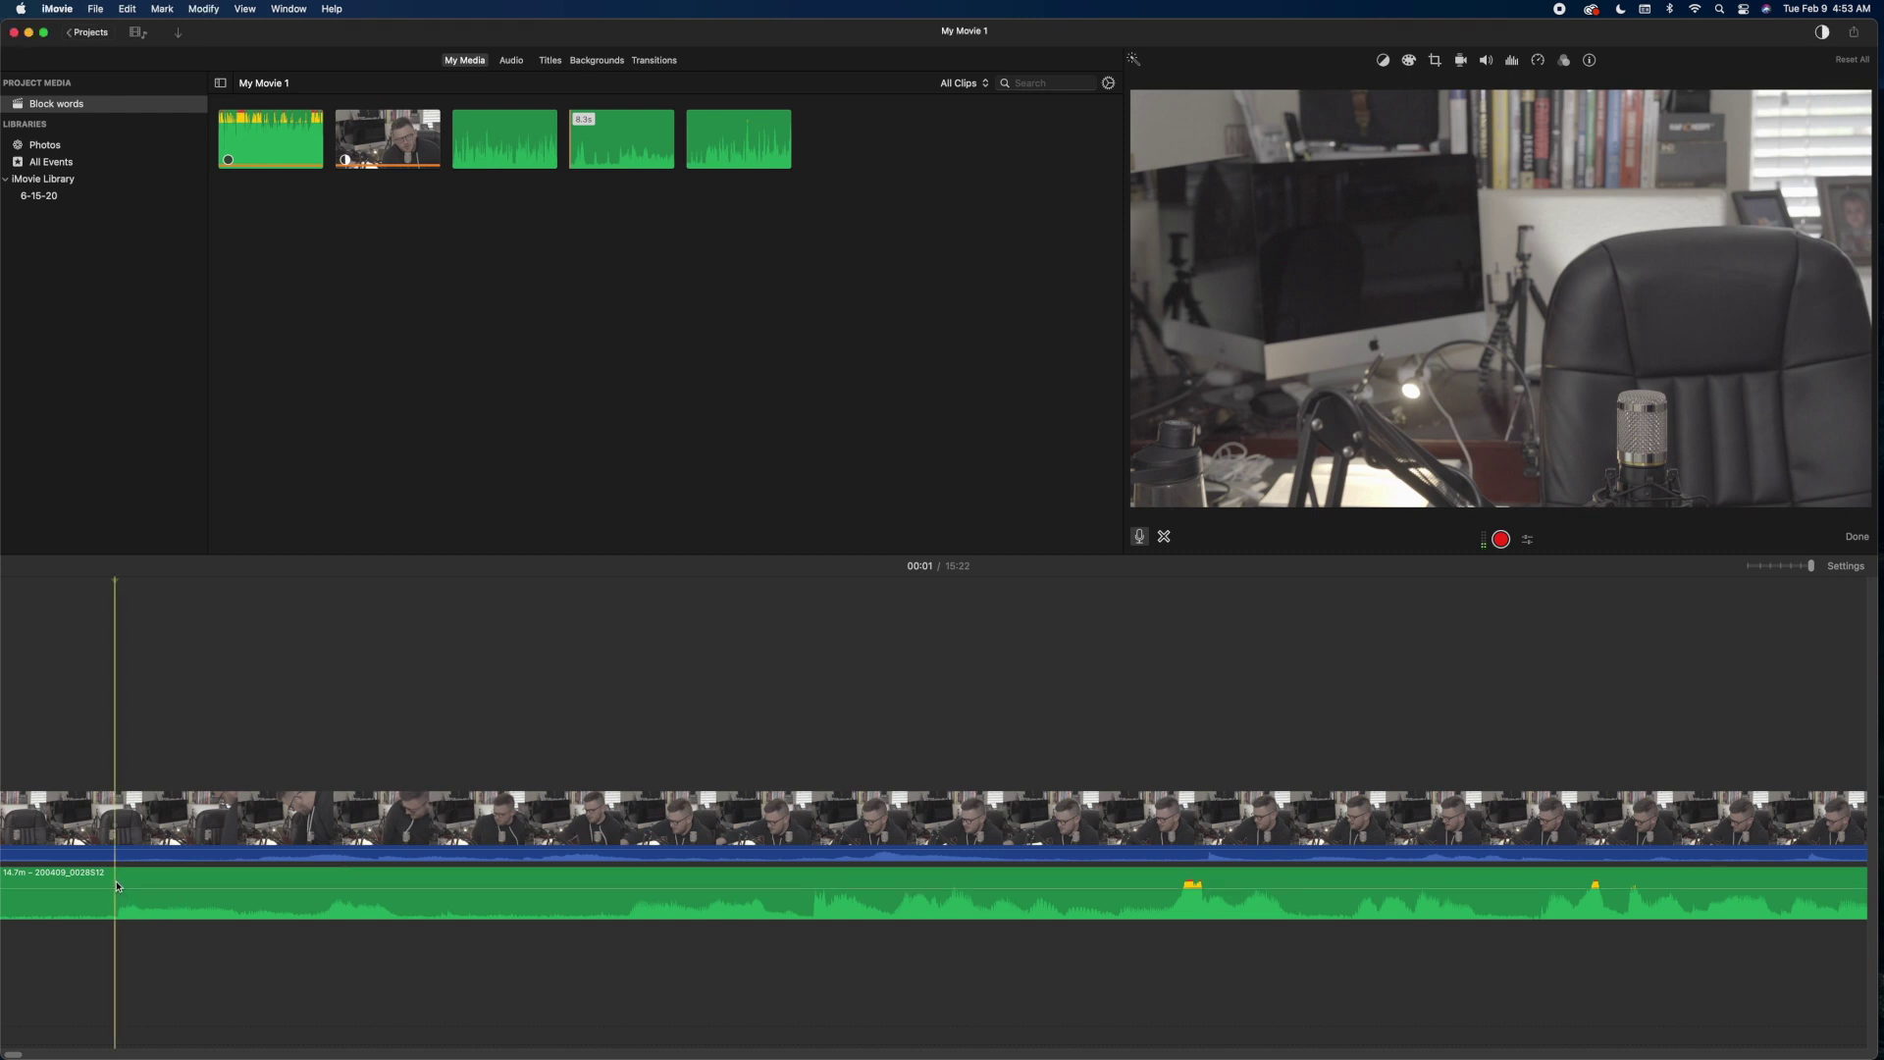
{"action": "left_click", "coordinate": [117, 883]}
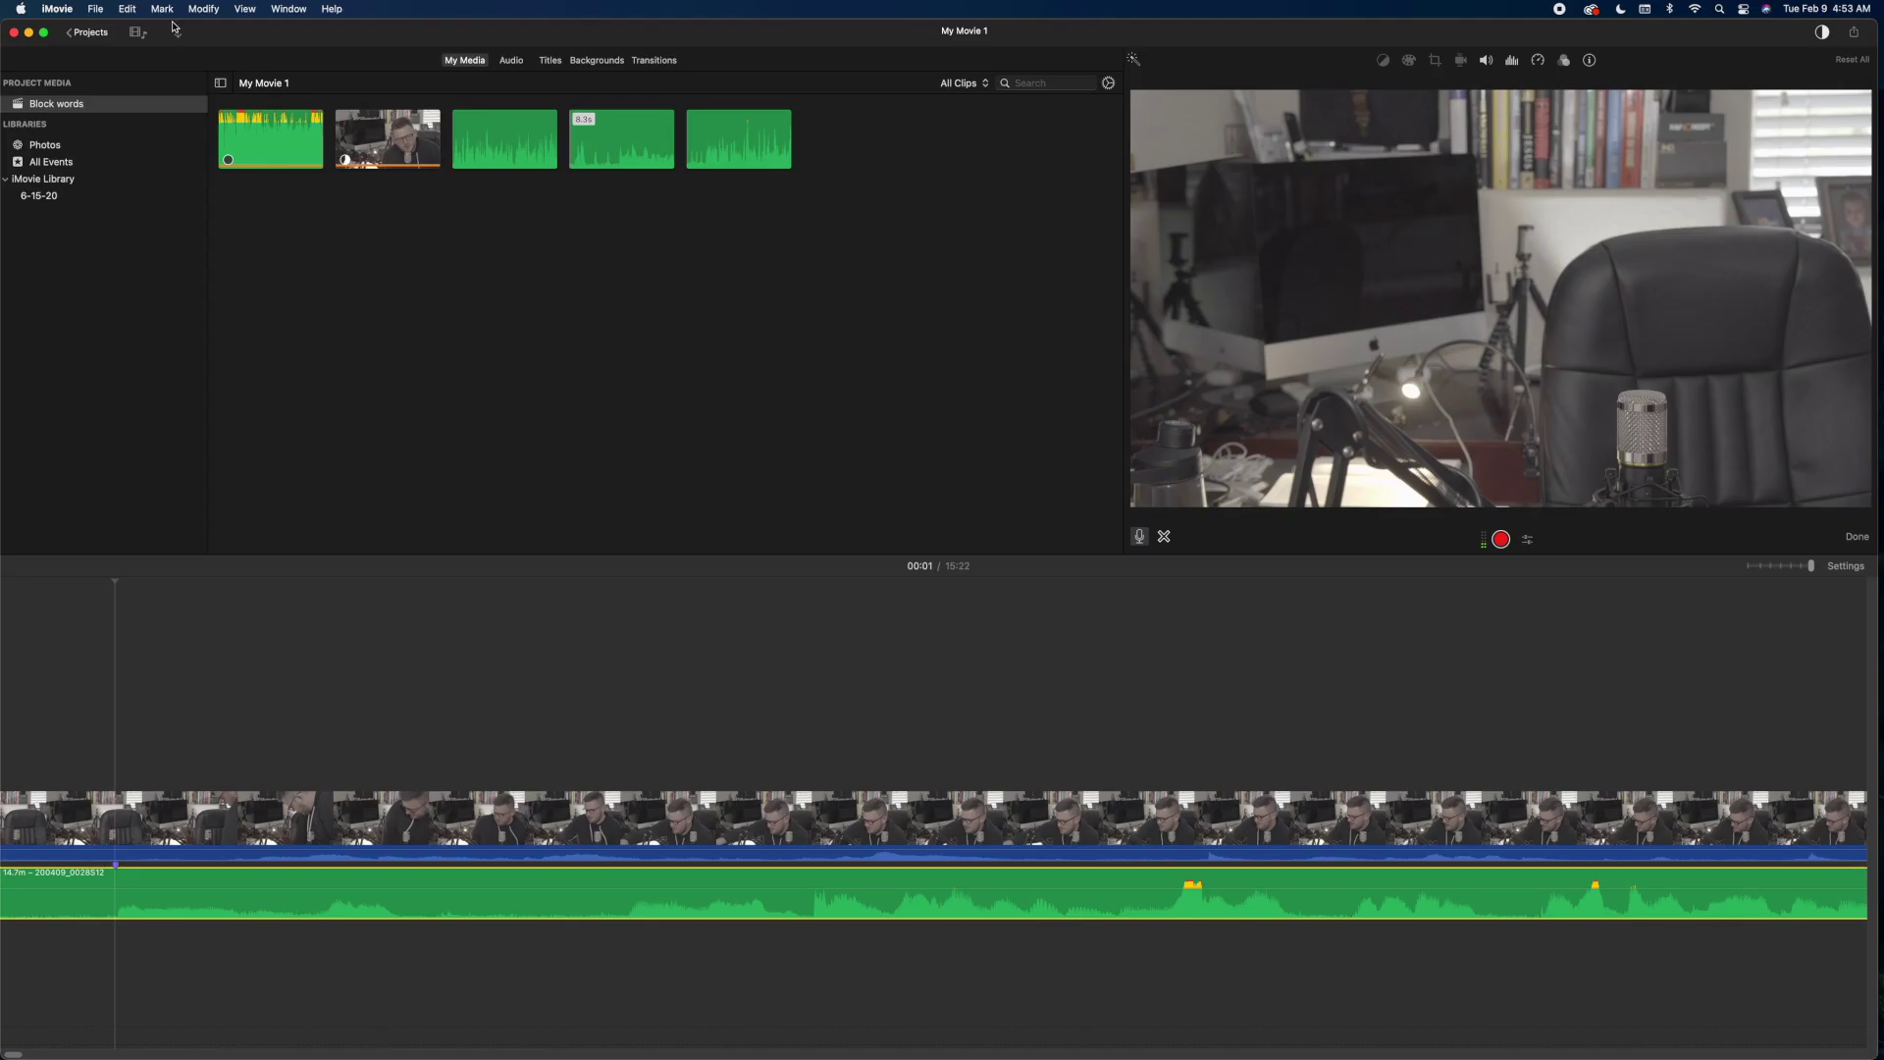
{"action": "left_click", "coordinate": [163, 9]}
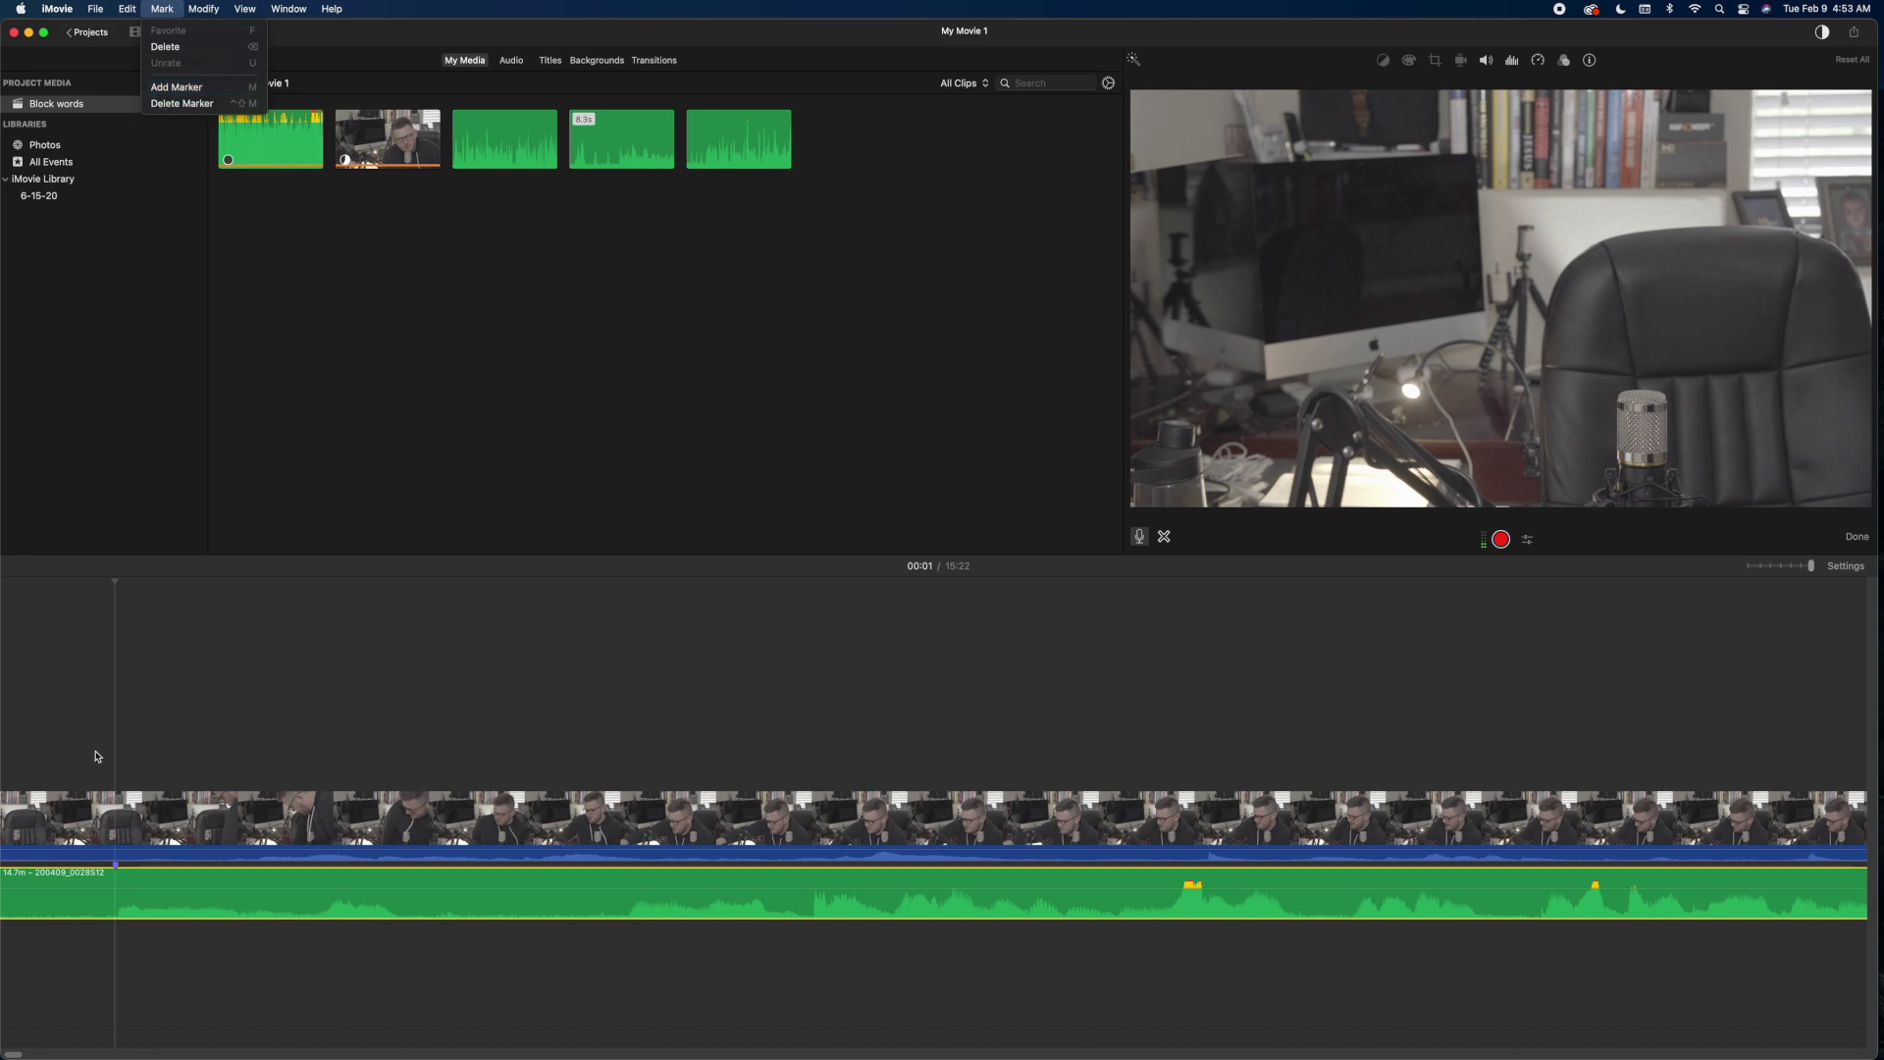
{"action": "left_click", "coordinate": [117, 883]}
{"action": "key", "text": "space"}
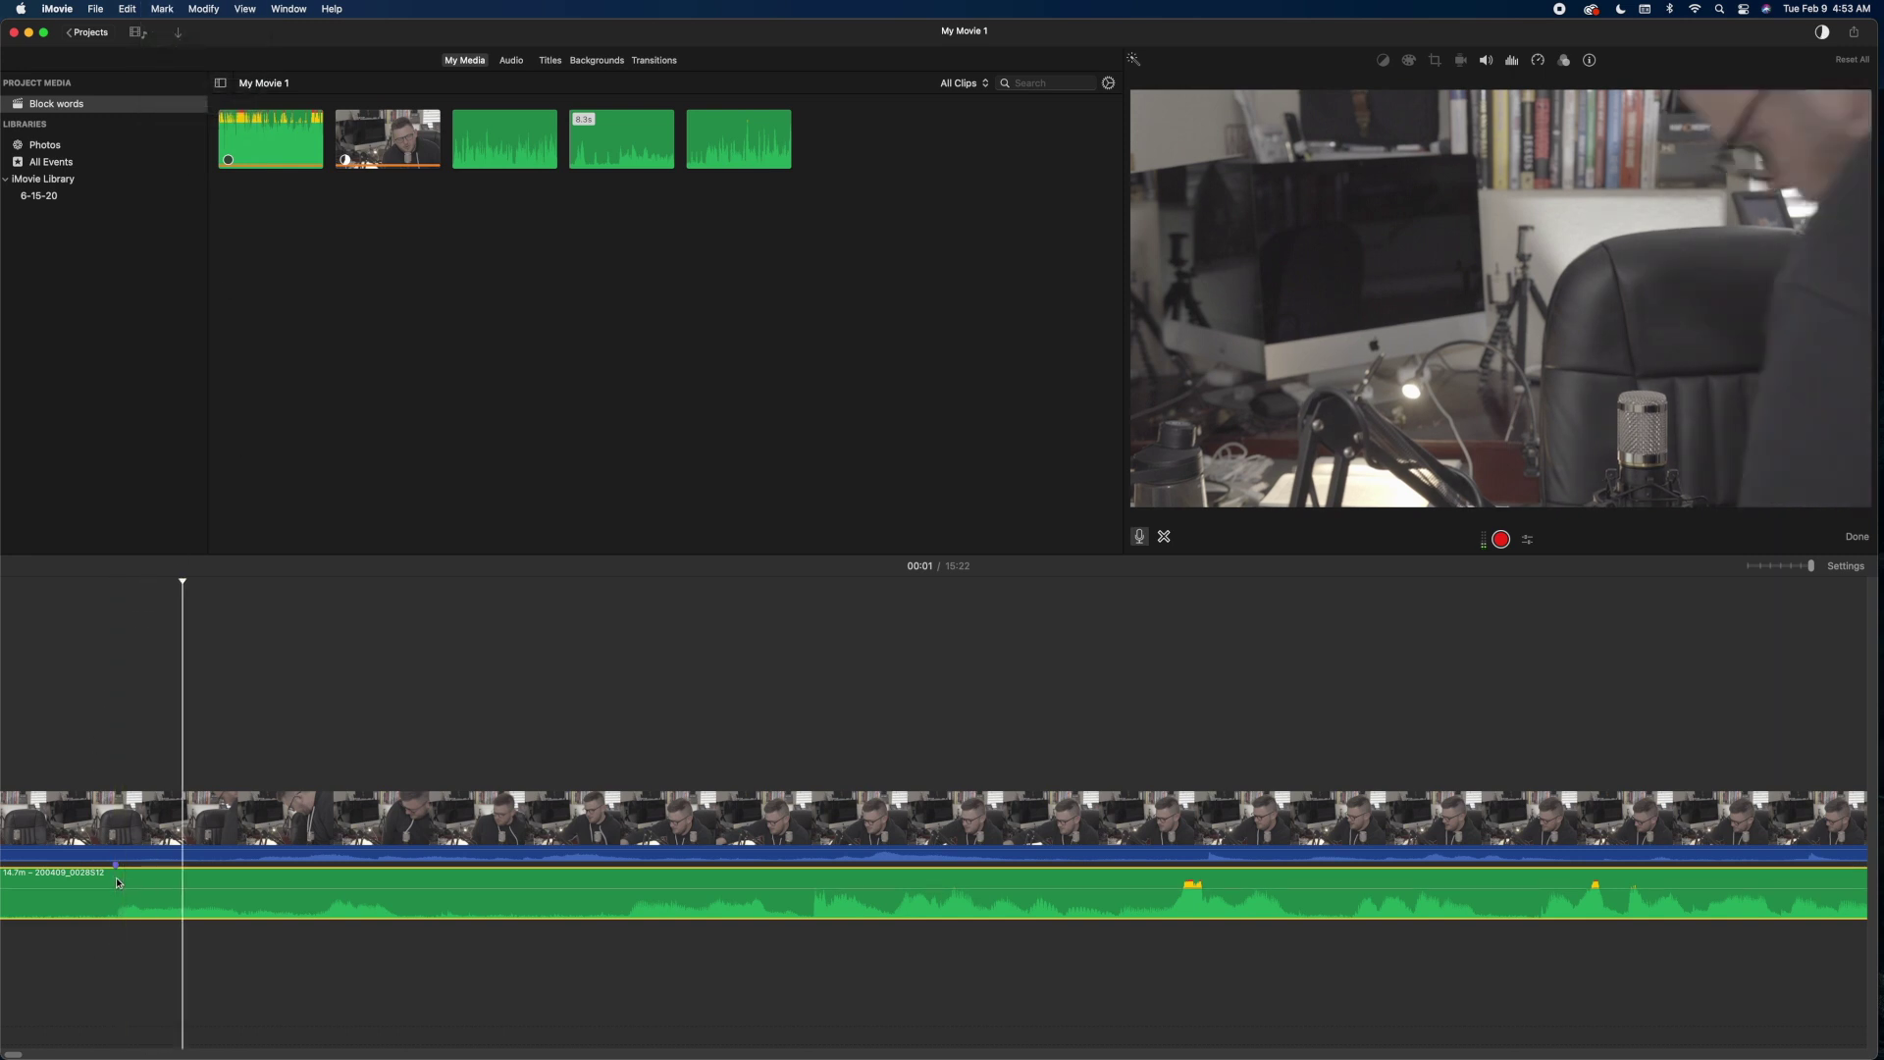
- Find the matching sound in the video clip at about 00:44 and add a marker there
{"action": "left_click", "coordinate": [501, 818]}
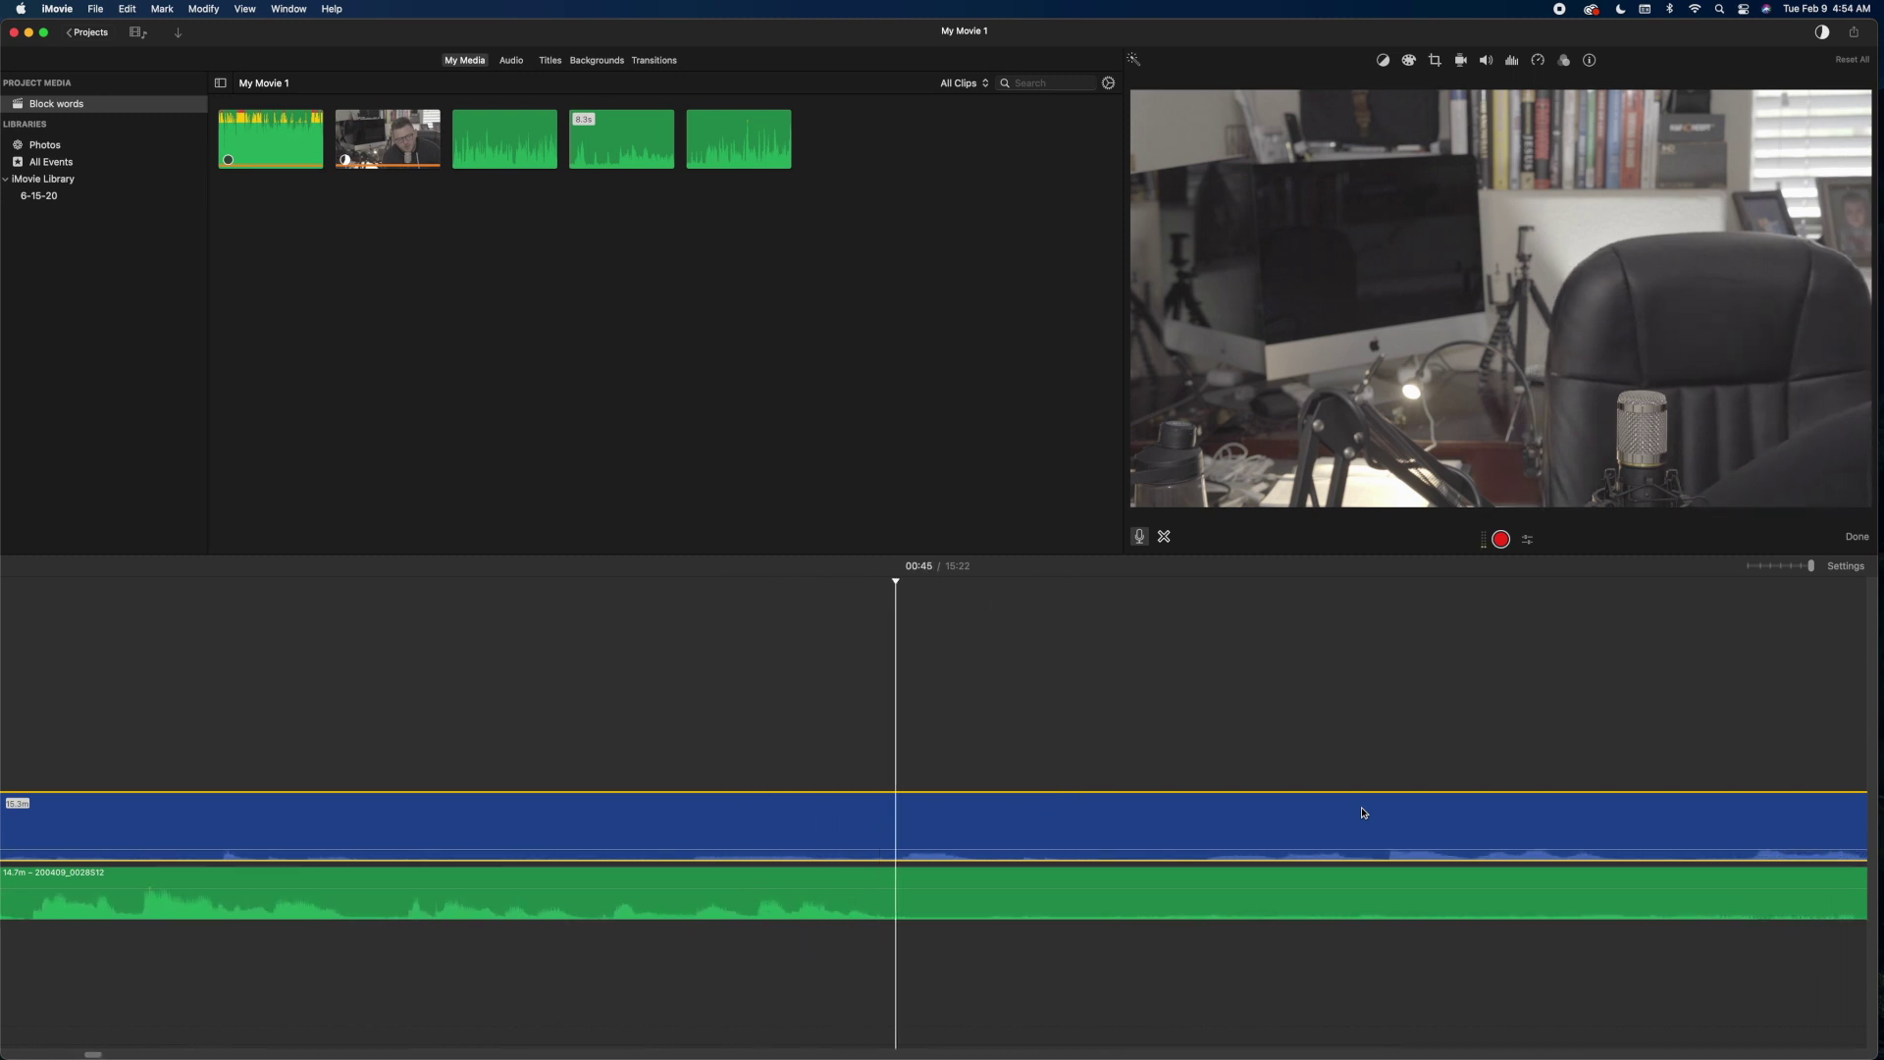
{"action": "key", "text": "space"}
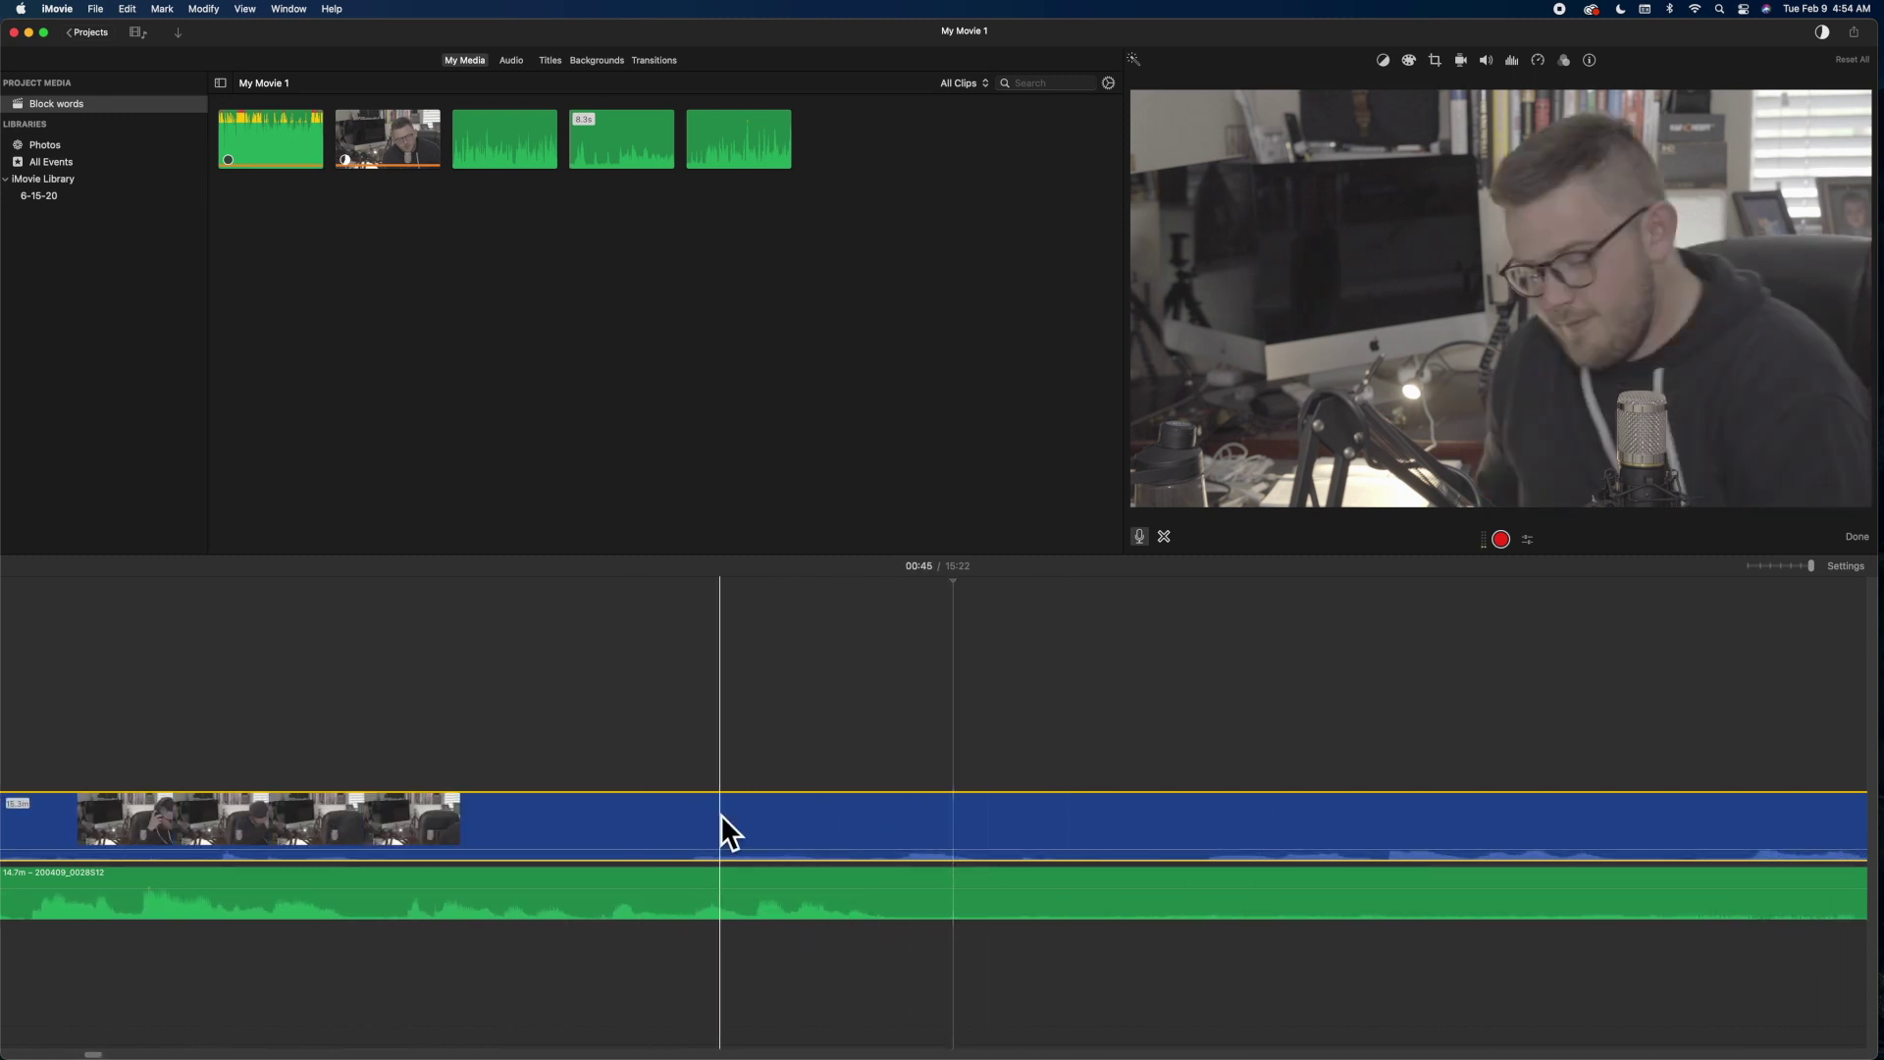
{"action": "left_click", "coordinate": [693, 815]}
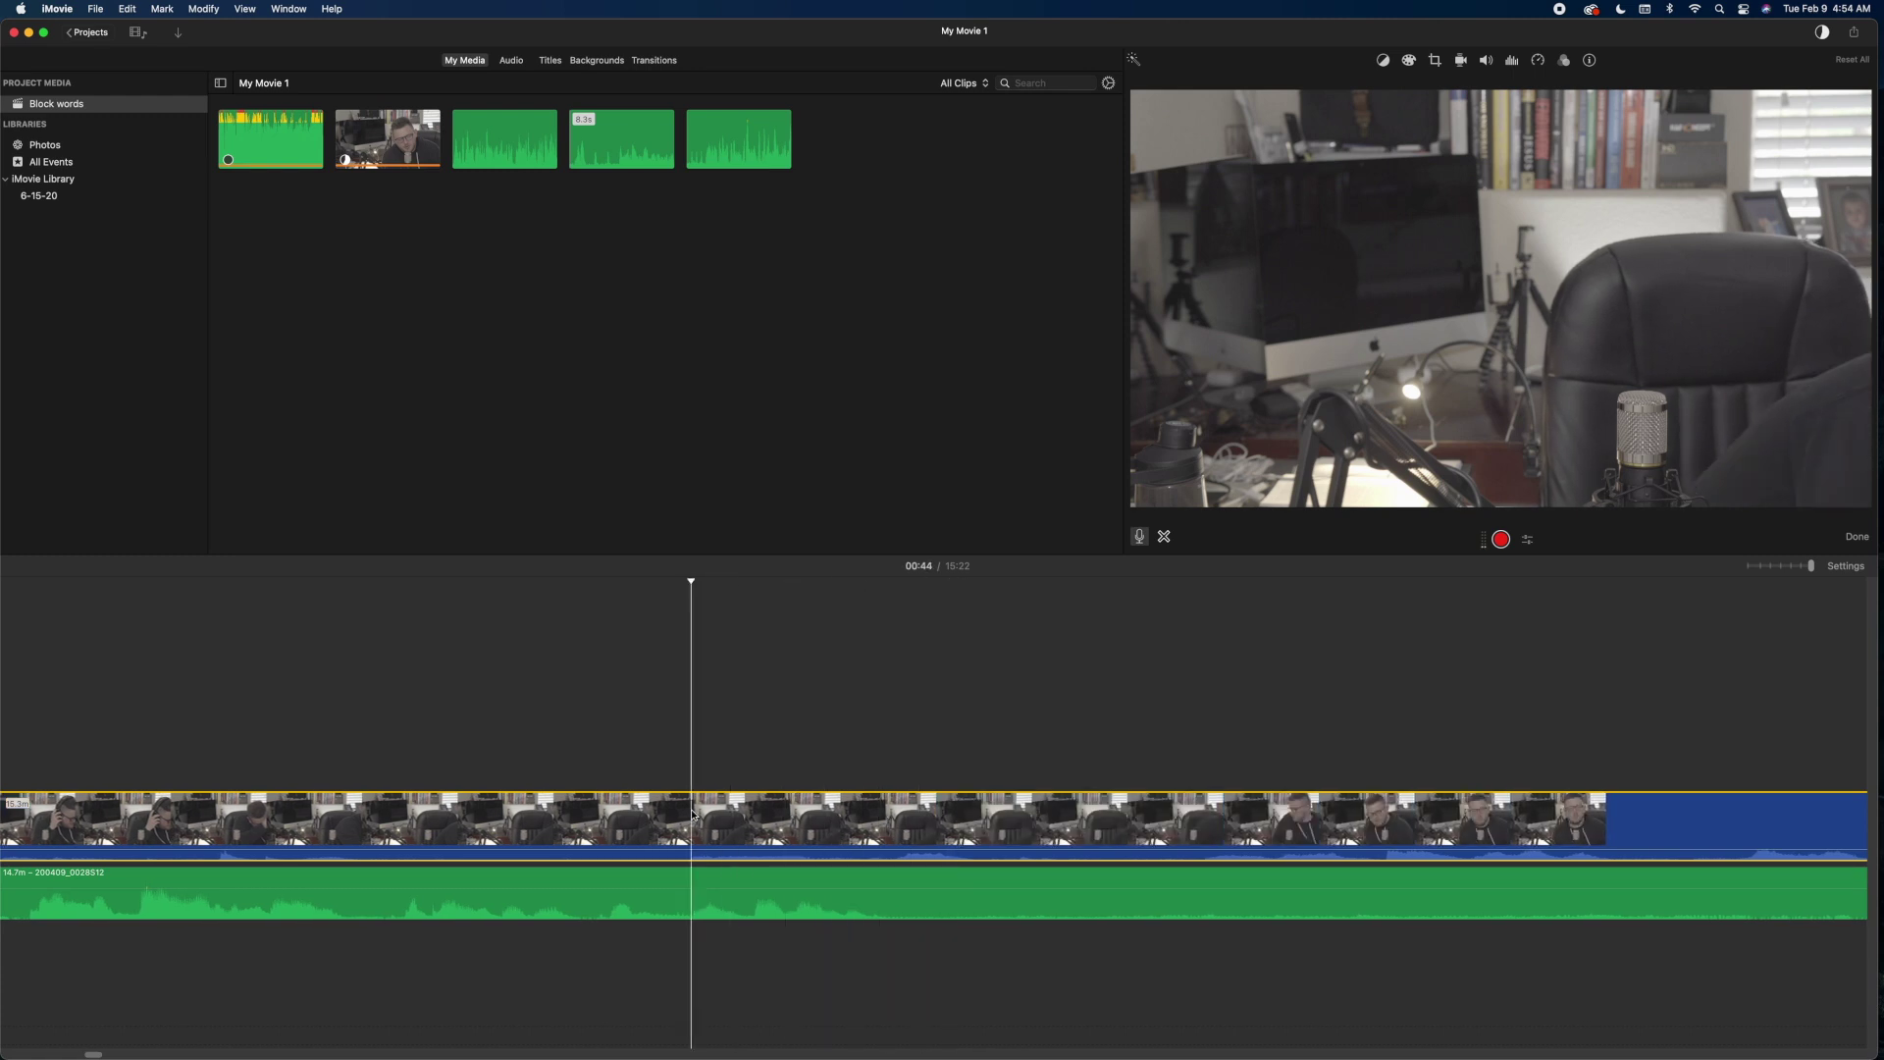
{"action": "scroll", "coordinate": [1692, 647], "scroll_direction": "right", "scroll_amount": 2}
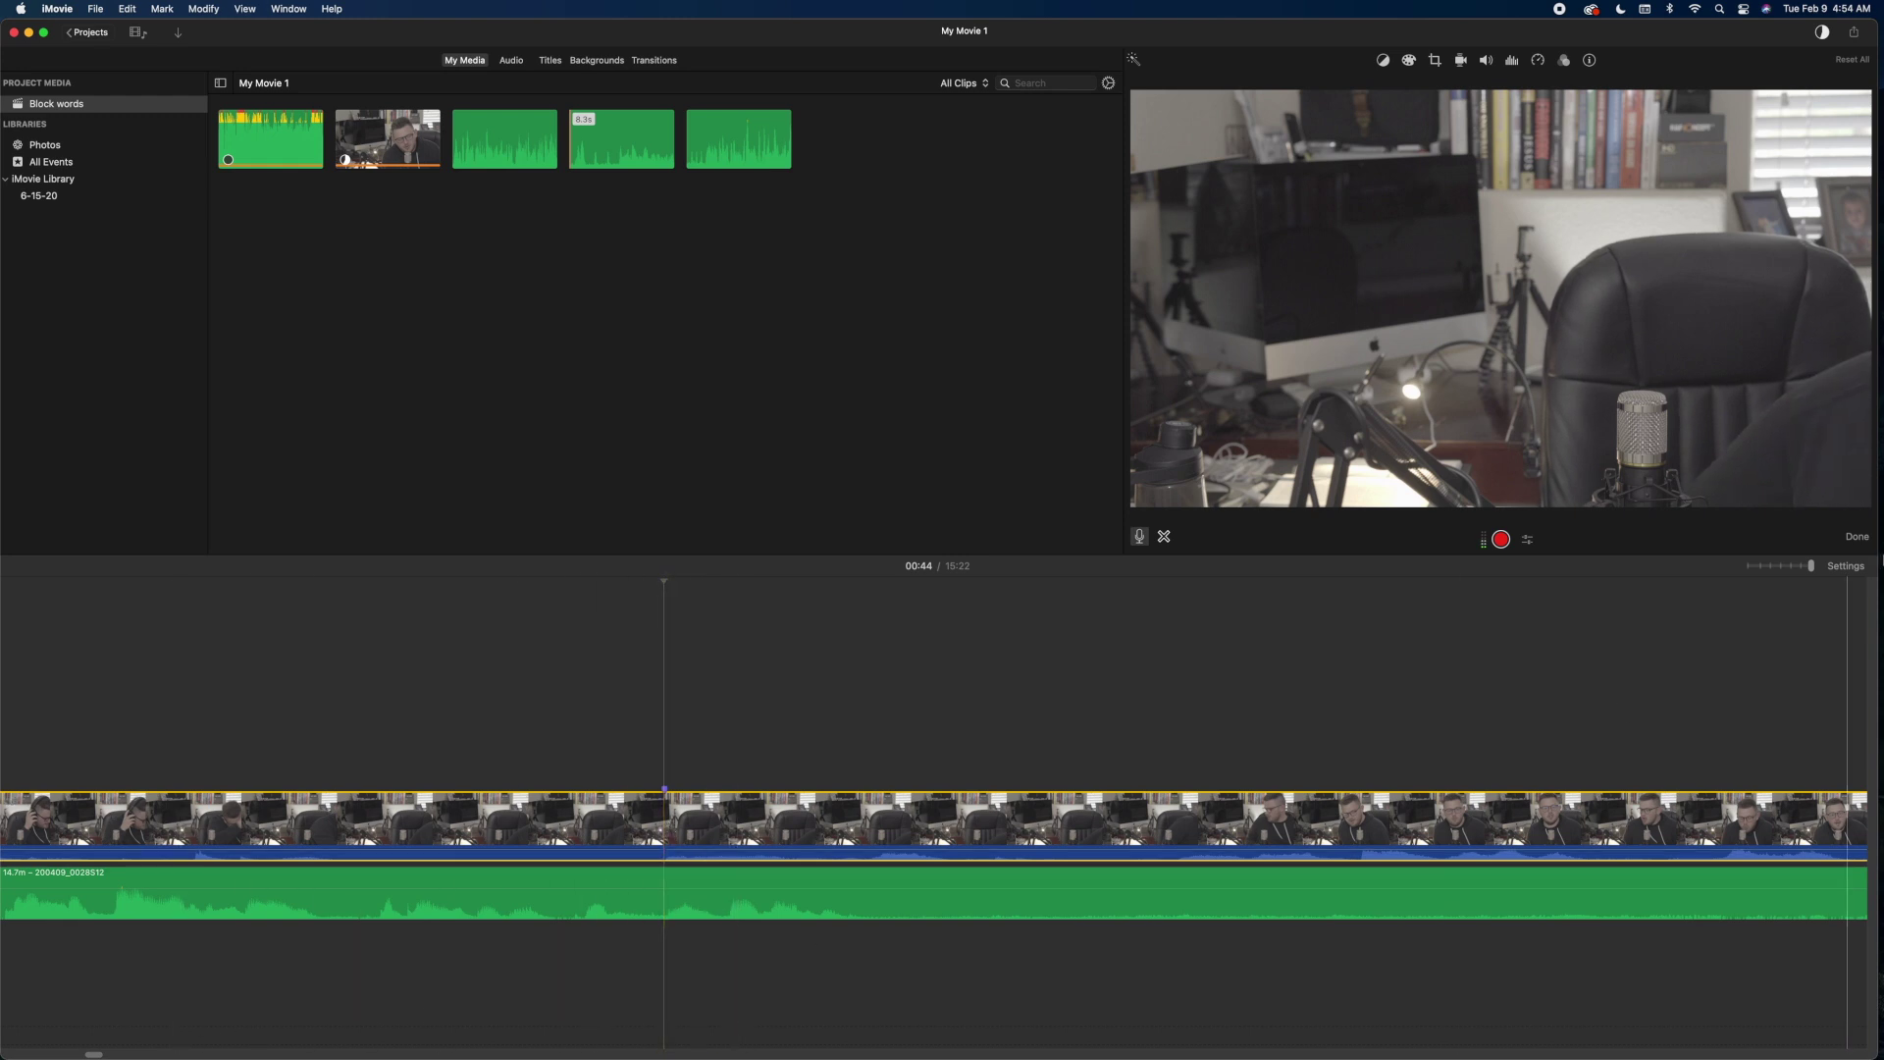
- Move the audio clip along the timeline until its marker lines up with the video clip's marker, and play from there to check the sync
{"action": "left_click_drag", "start_coordinate": [1810, 571], "coordinate": [1772, 573]}
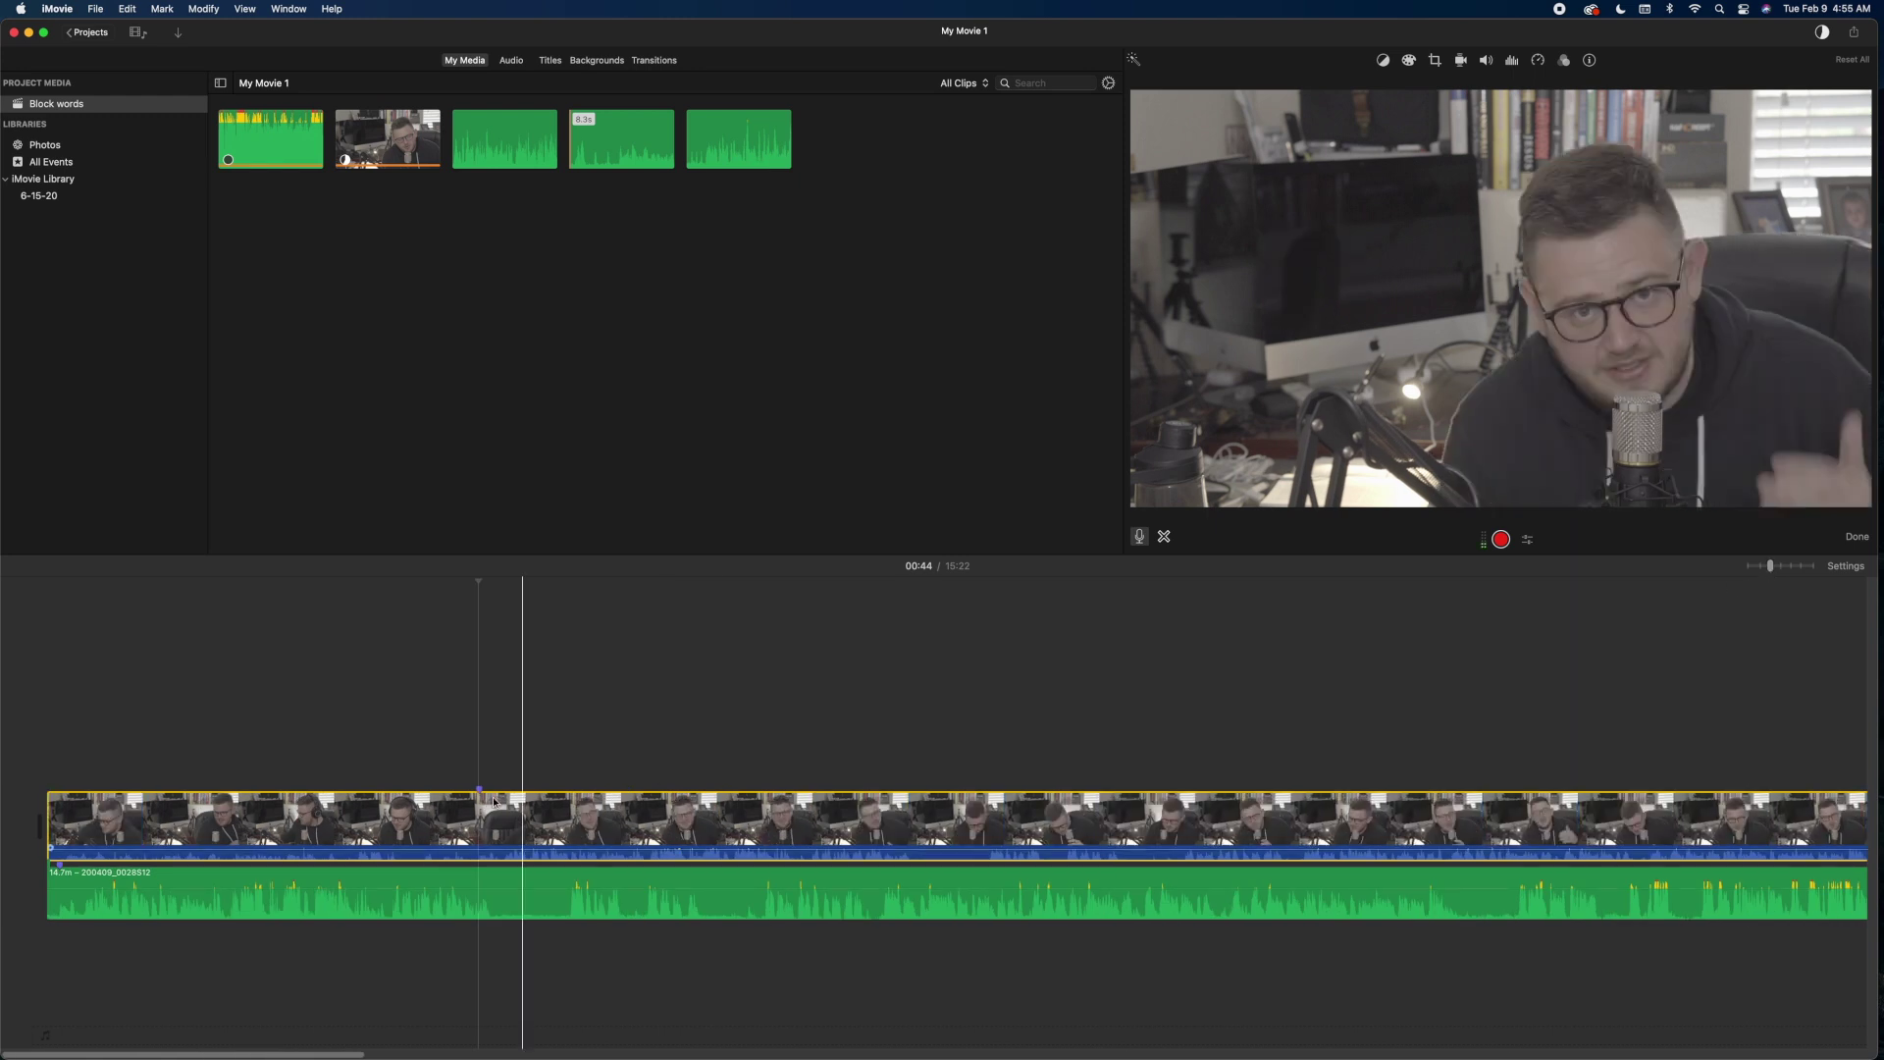
{"action": "left_click_drag", "start_coordinate": [145, 874], "coordinate": [549, 882]}
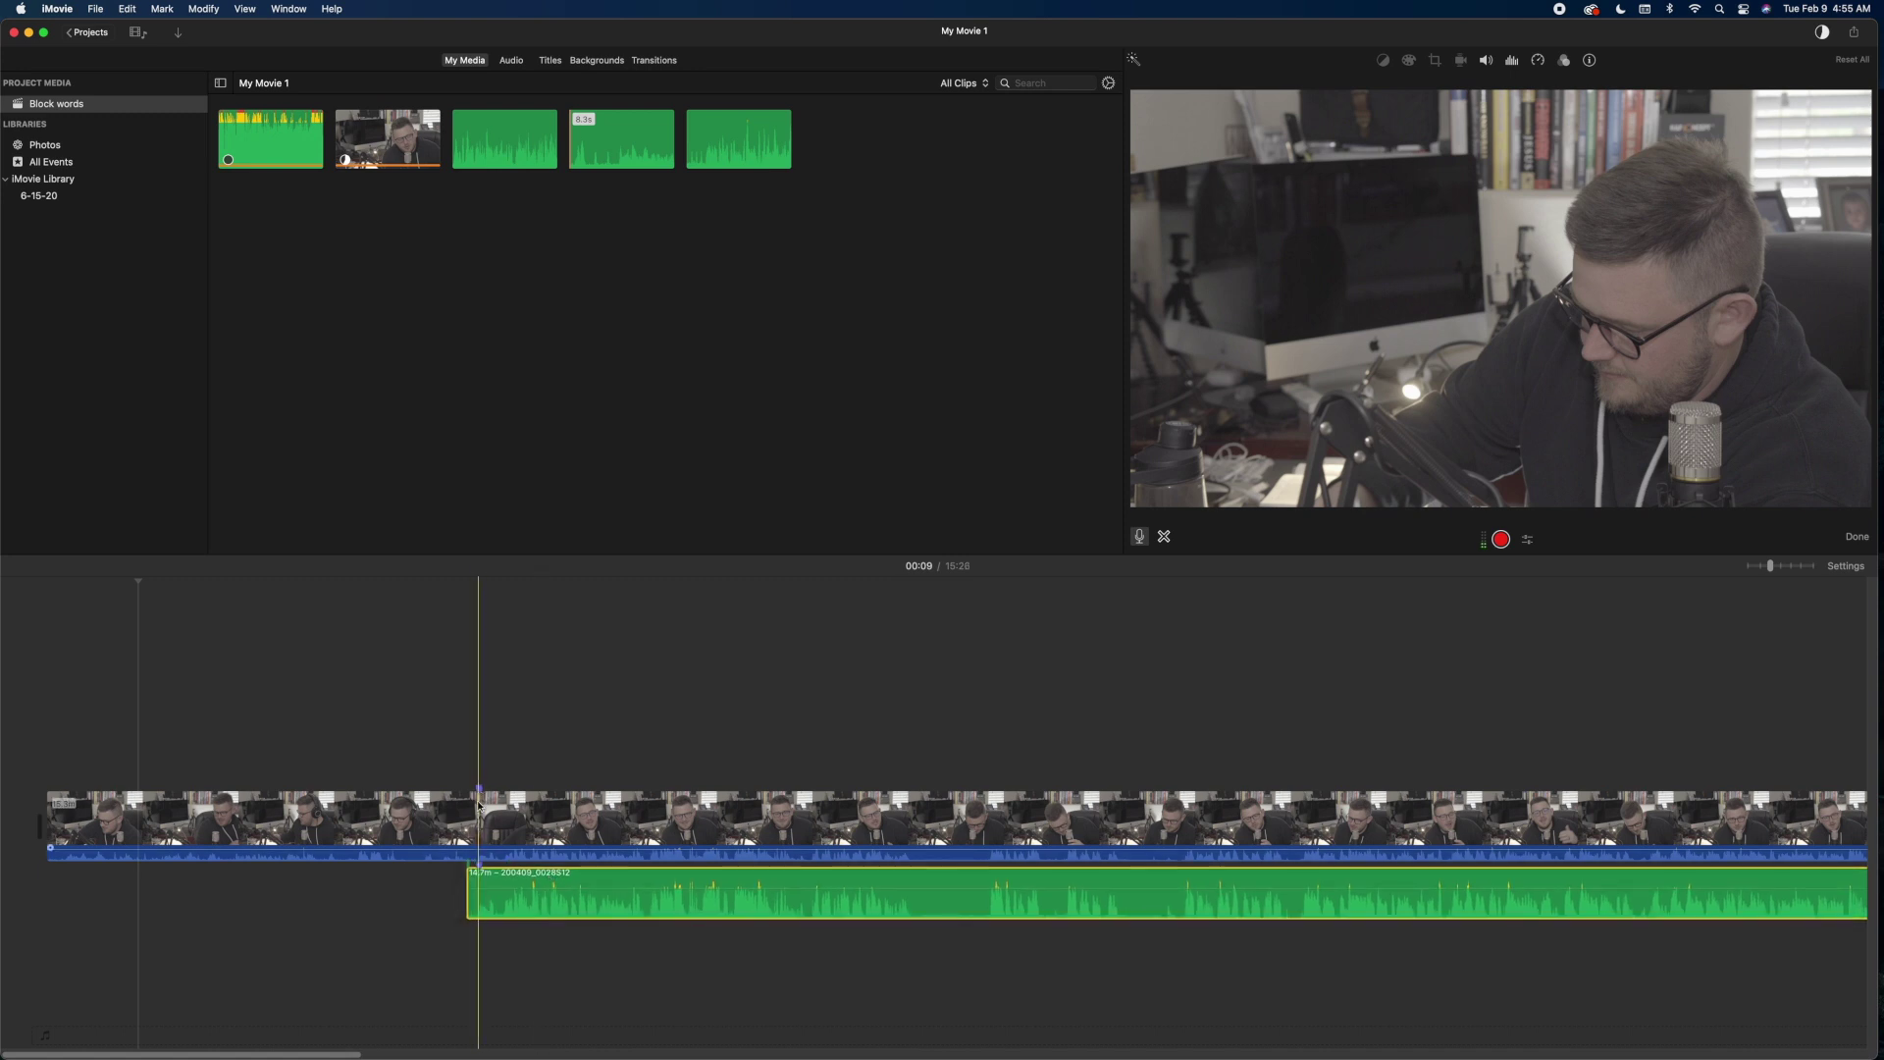
{"action": "left_click", "coordinate": [479, 813]}
{"action": "key", "text": "space"}
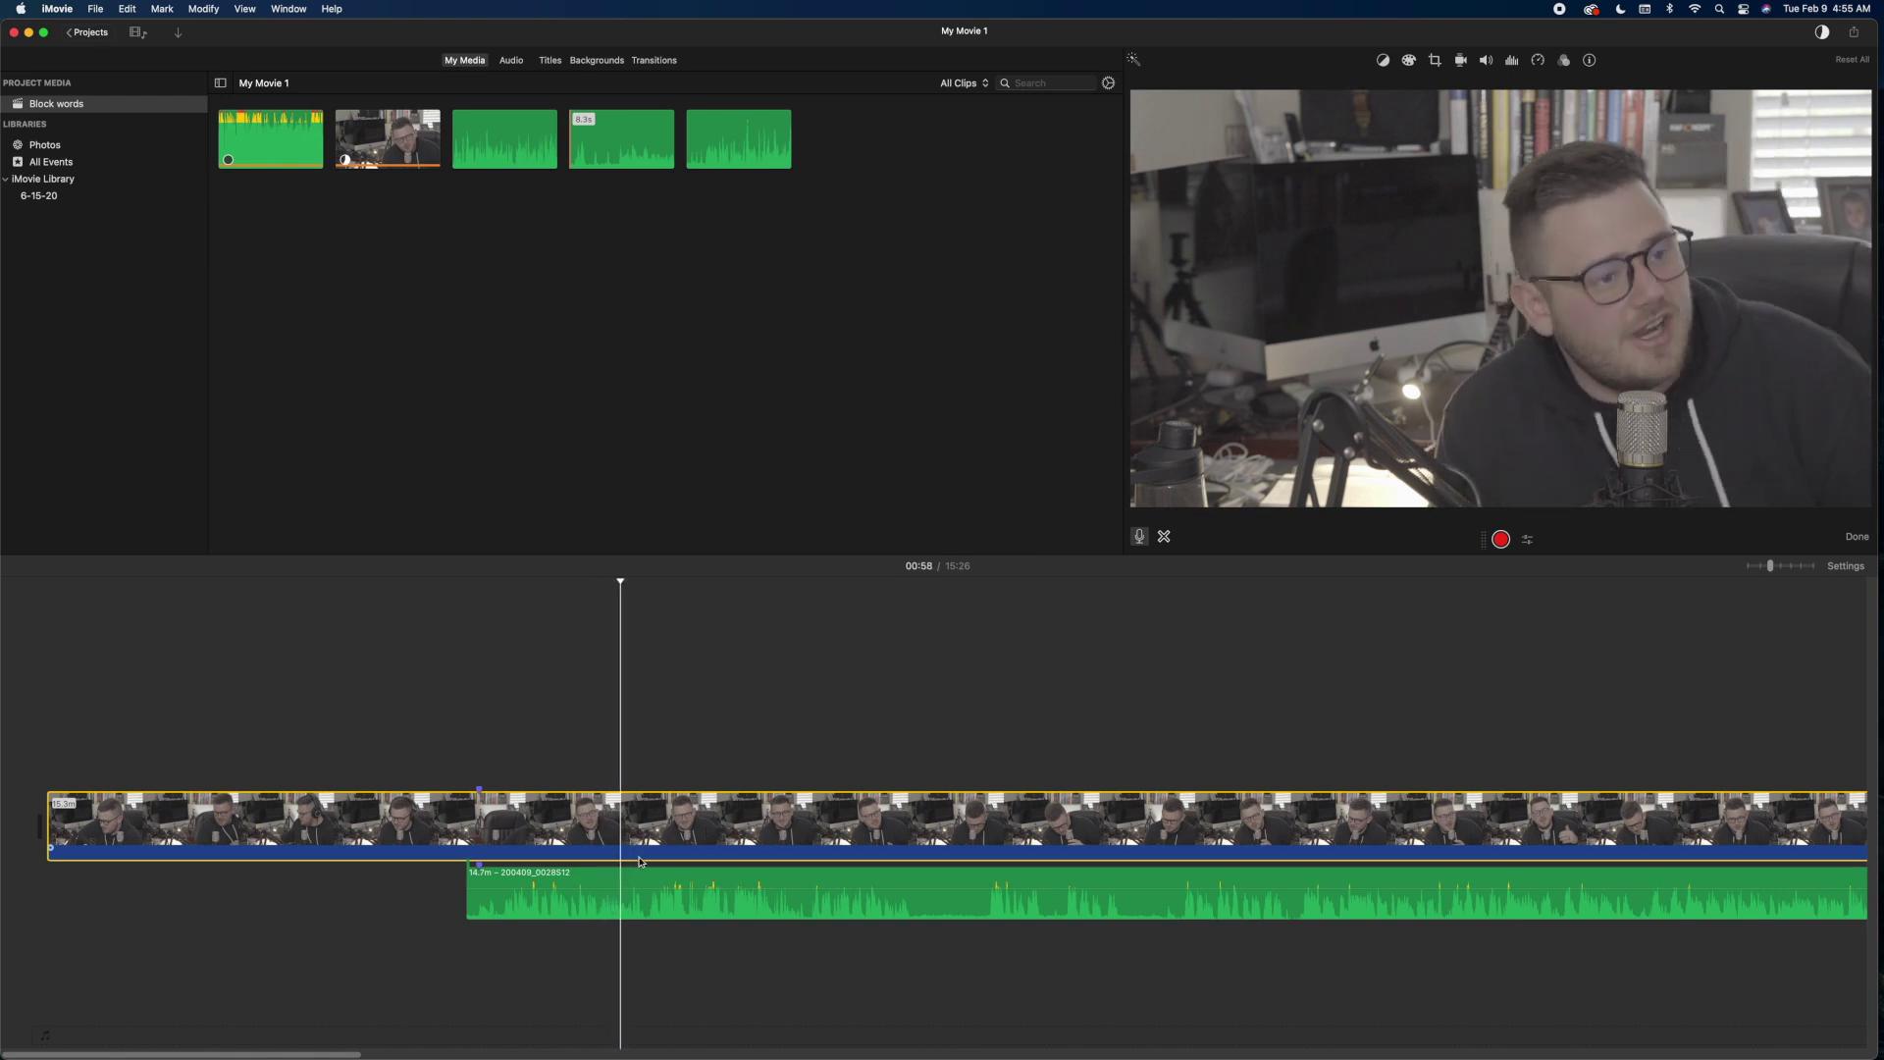
{"action": "left_click_drag", "start_coordinate": [639, 860], "coordinate": [642, 853]}
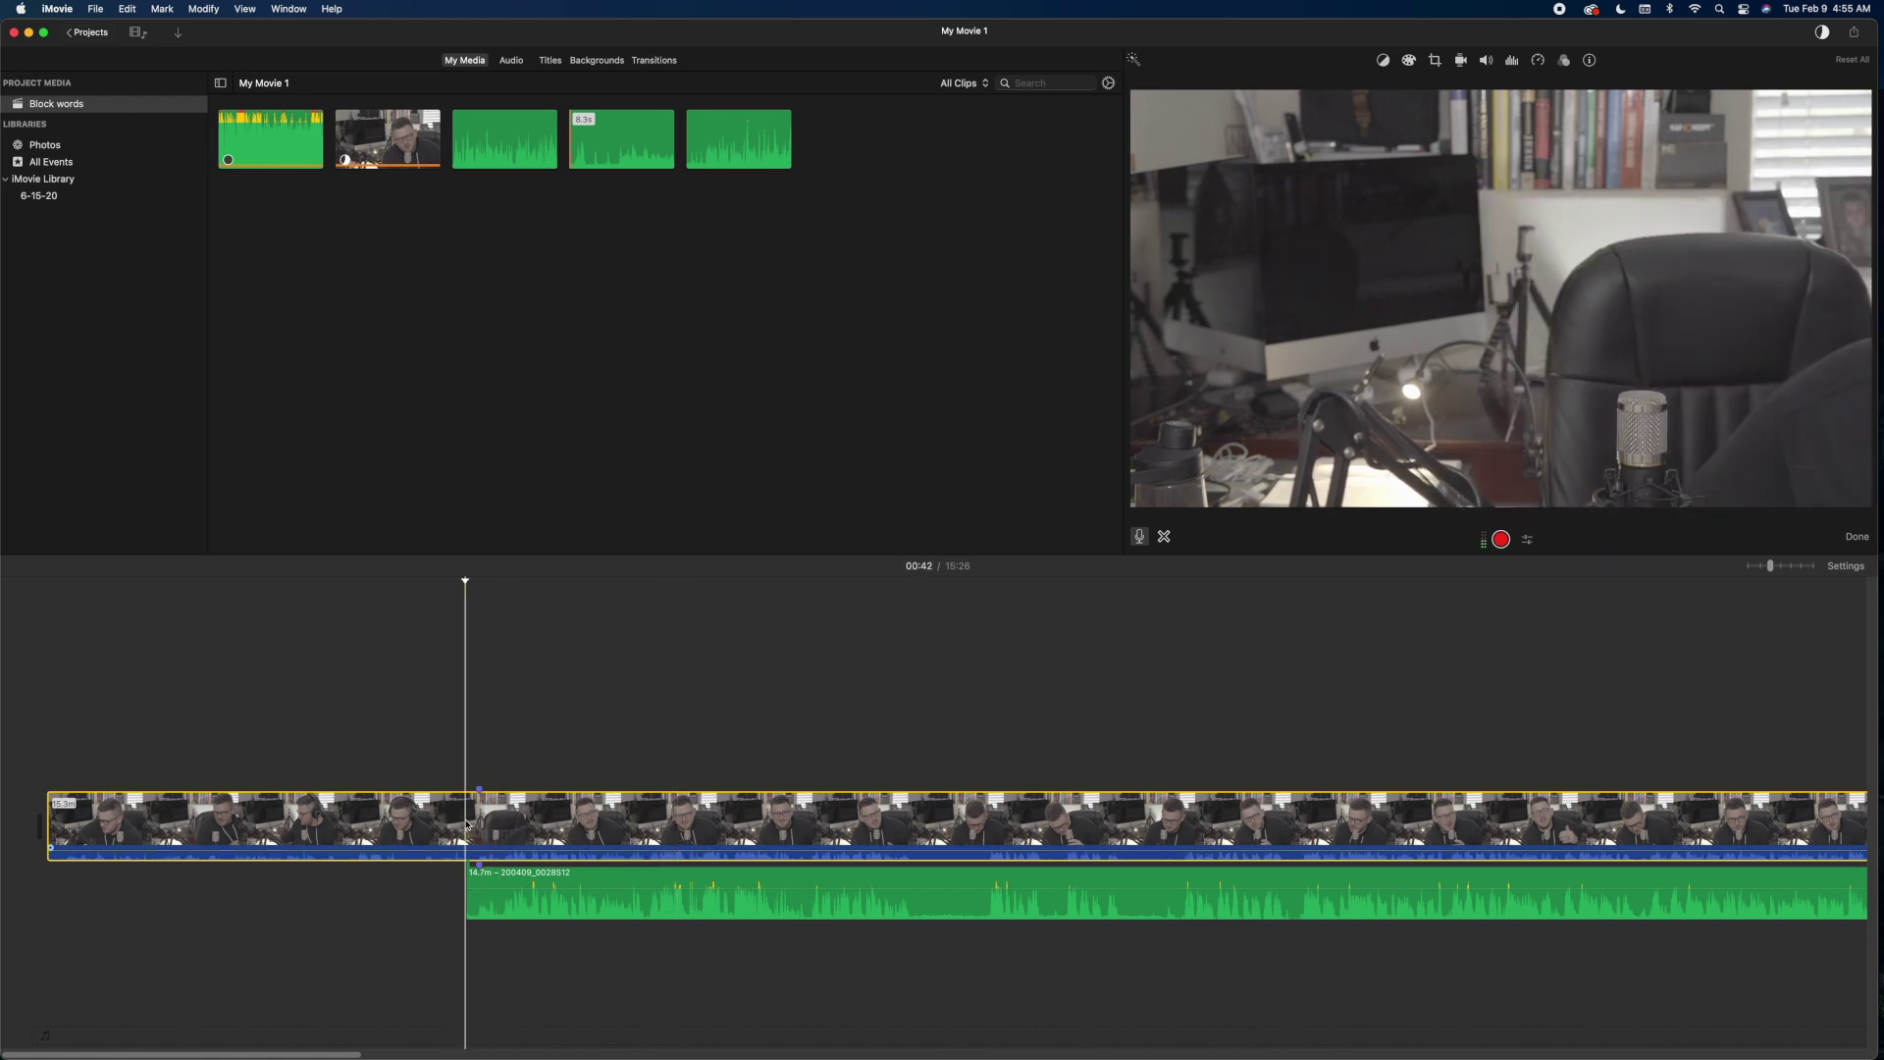
- Split the video clip where the audio clip starts and delete the part before the cut
{"action": "key", "text": "super+b"}
{"action": "left_click", "coordinate": [407, 827]}
{"action": "key", "text": "Delete"}
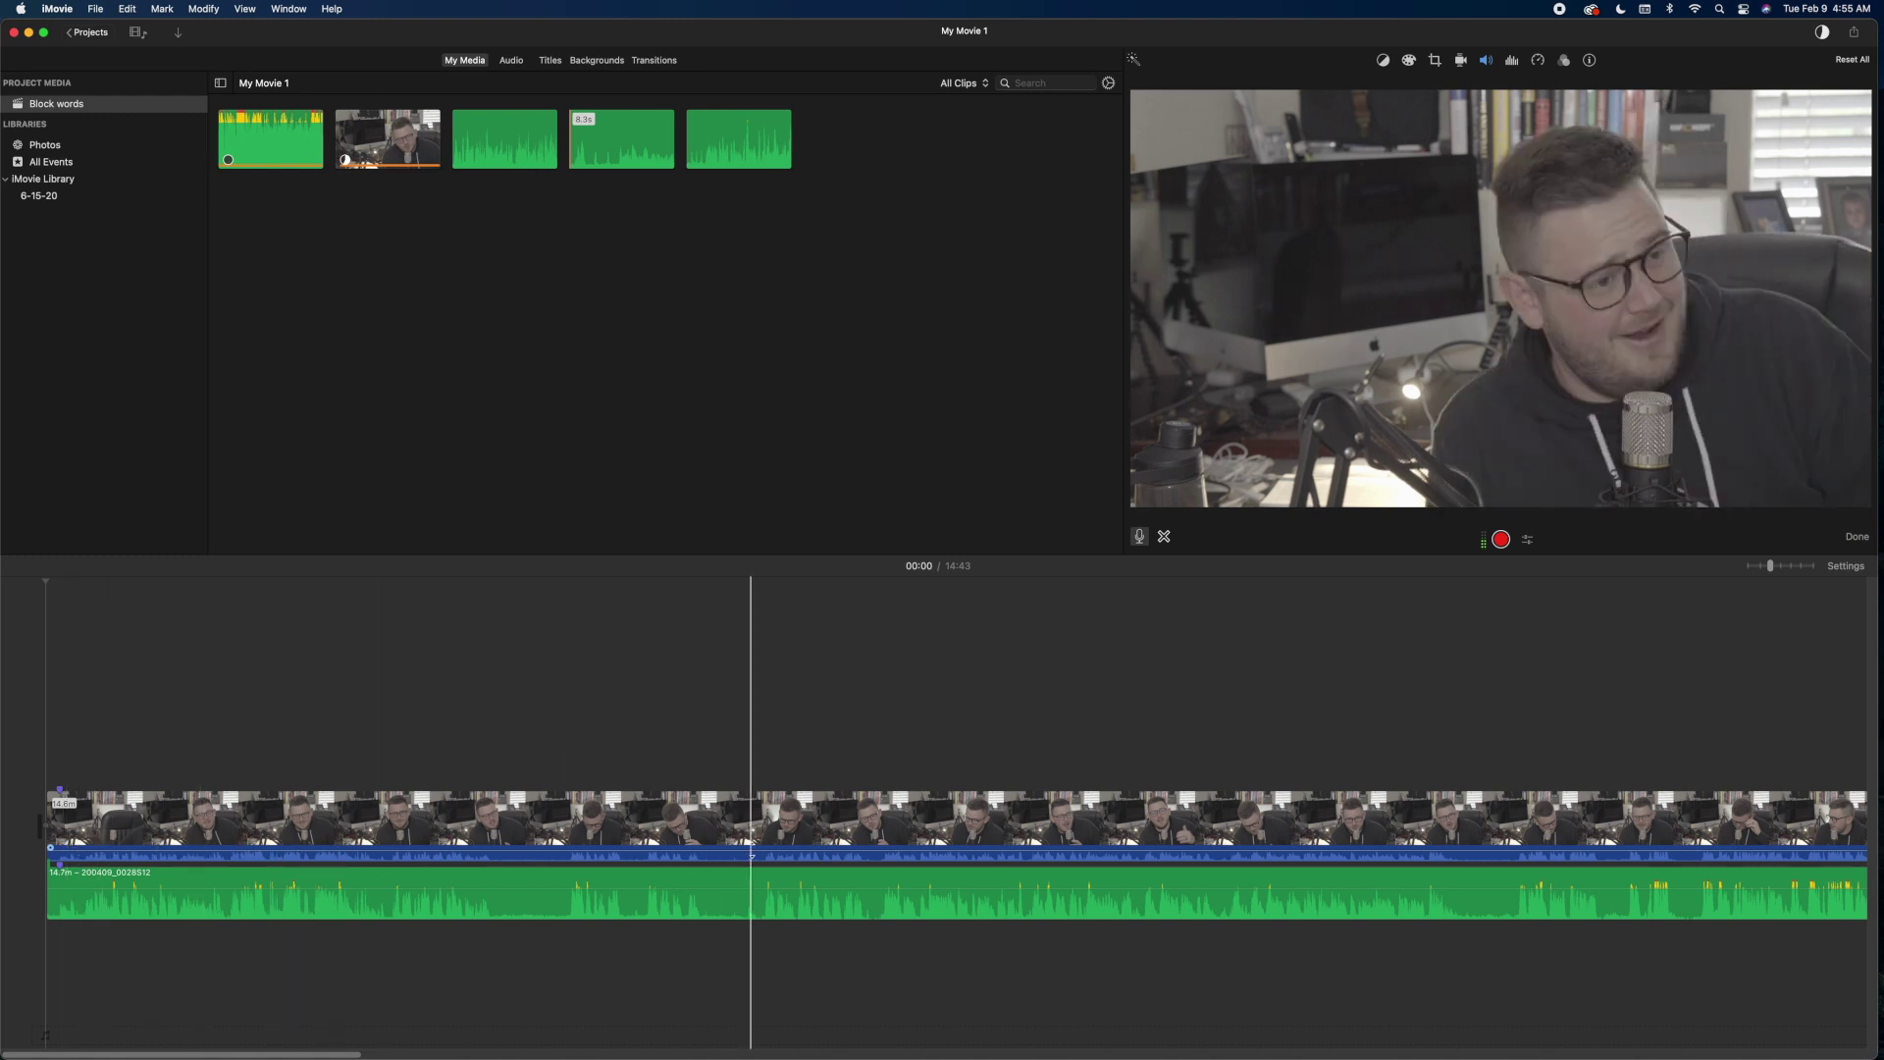
- Play the opening section of the trimmed movie to check that the audio matches the video
{"action": "left_click_drag", "start_coordinate": [1761, 566], "coordinate": [1802, 569]}
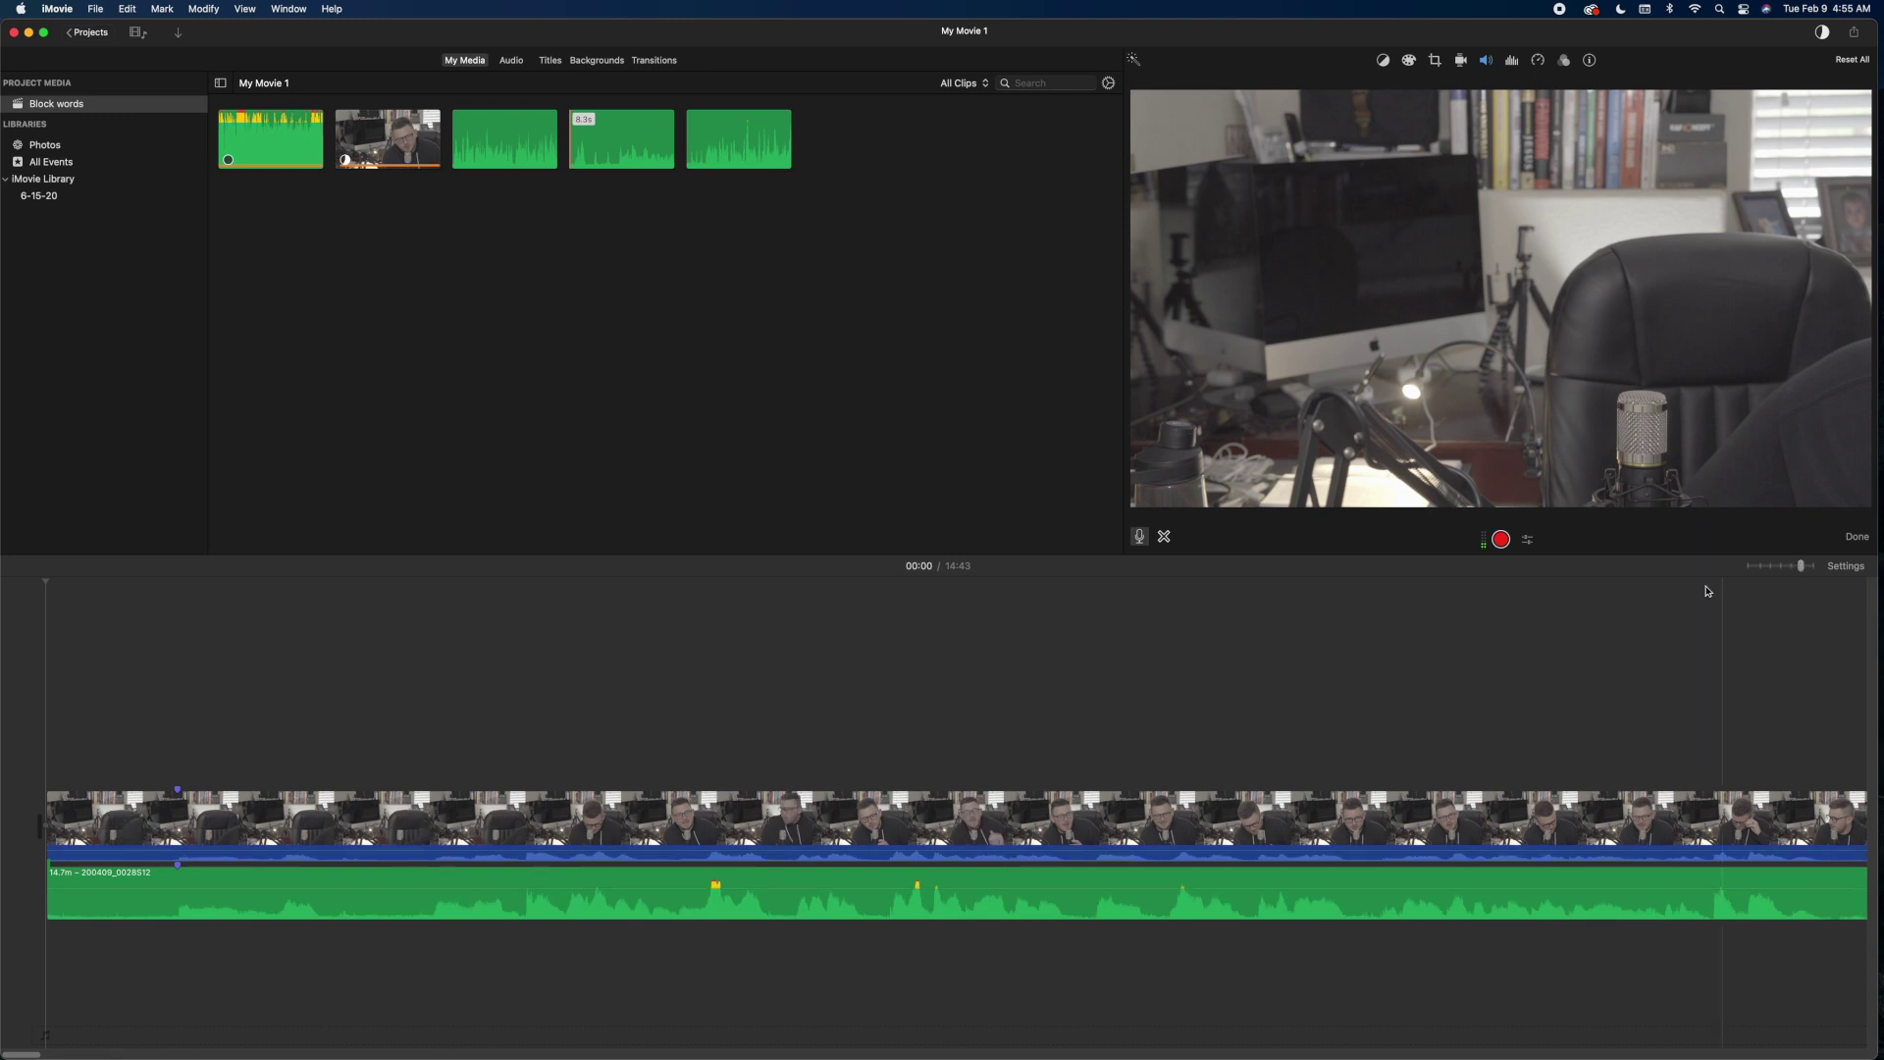
{"action": "left_click", "coordinate": [1094, 811]}
{"action": "key", "text": "space"}
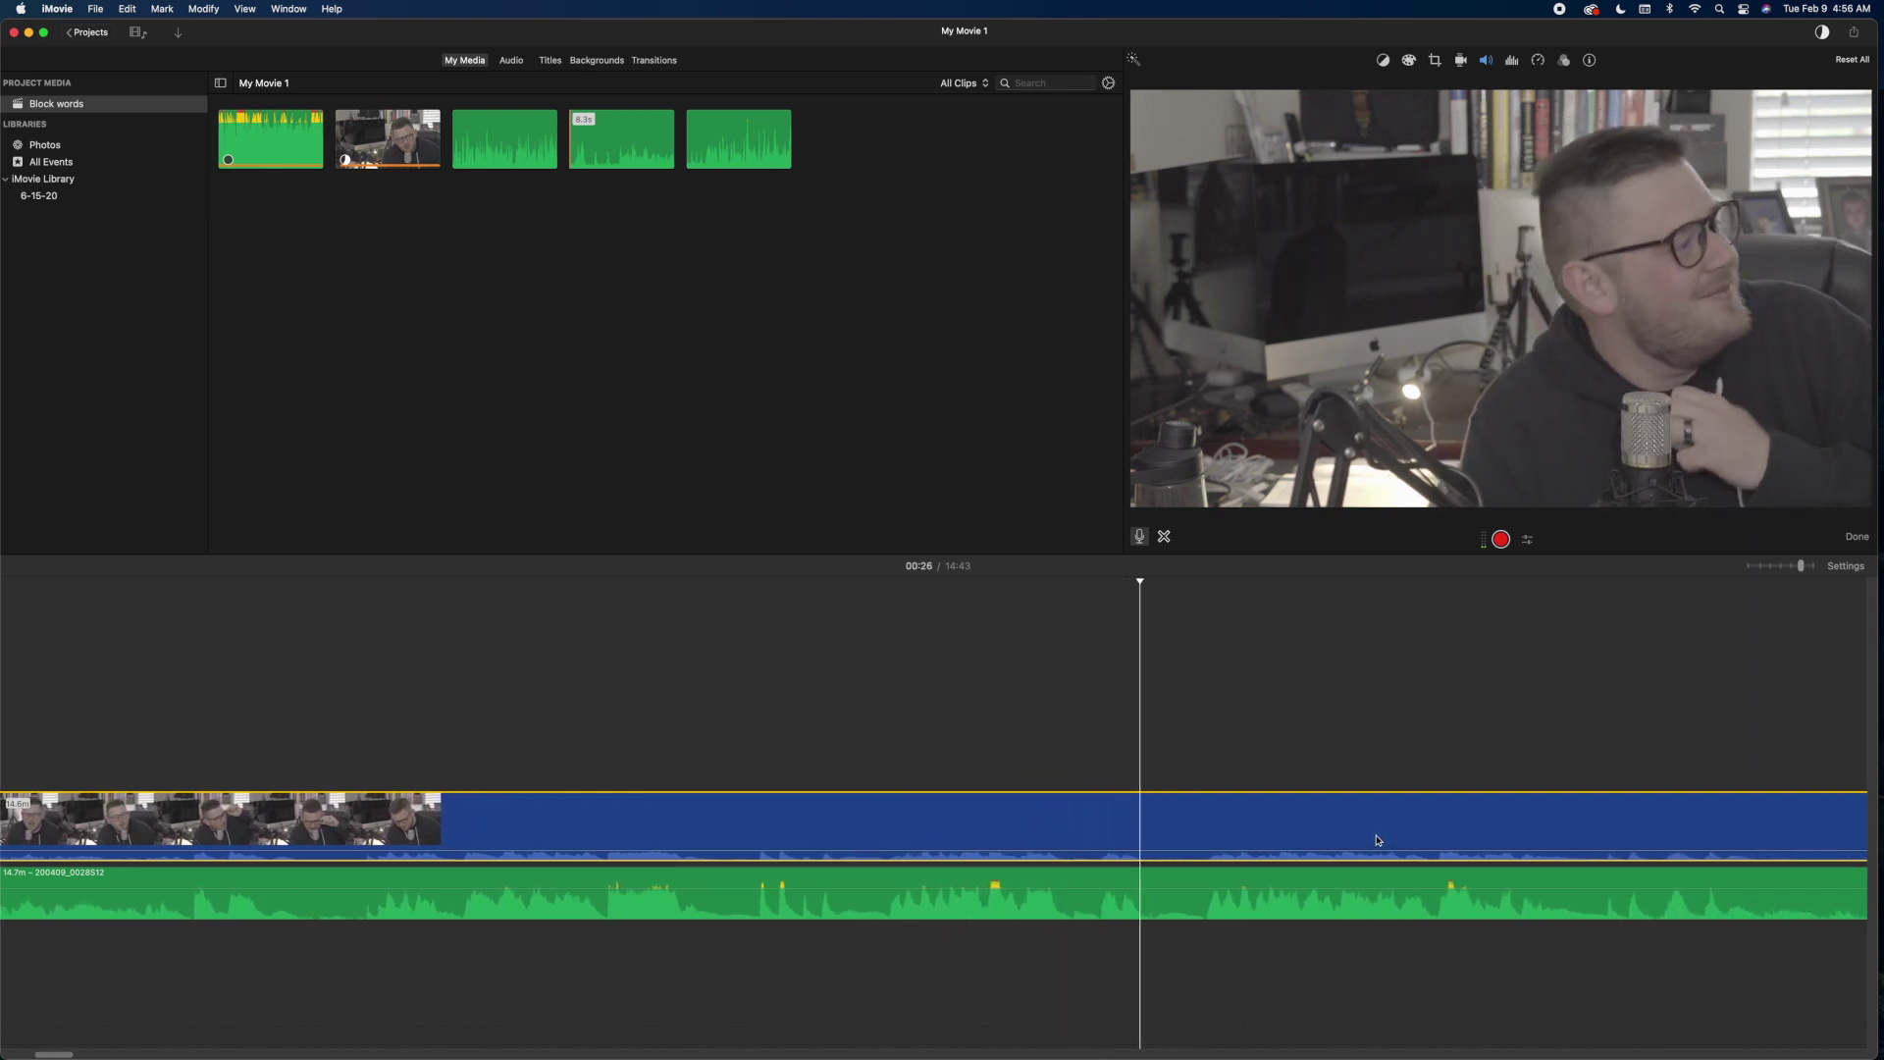
{"action": "key", "text": "space"}
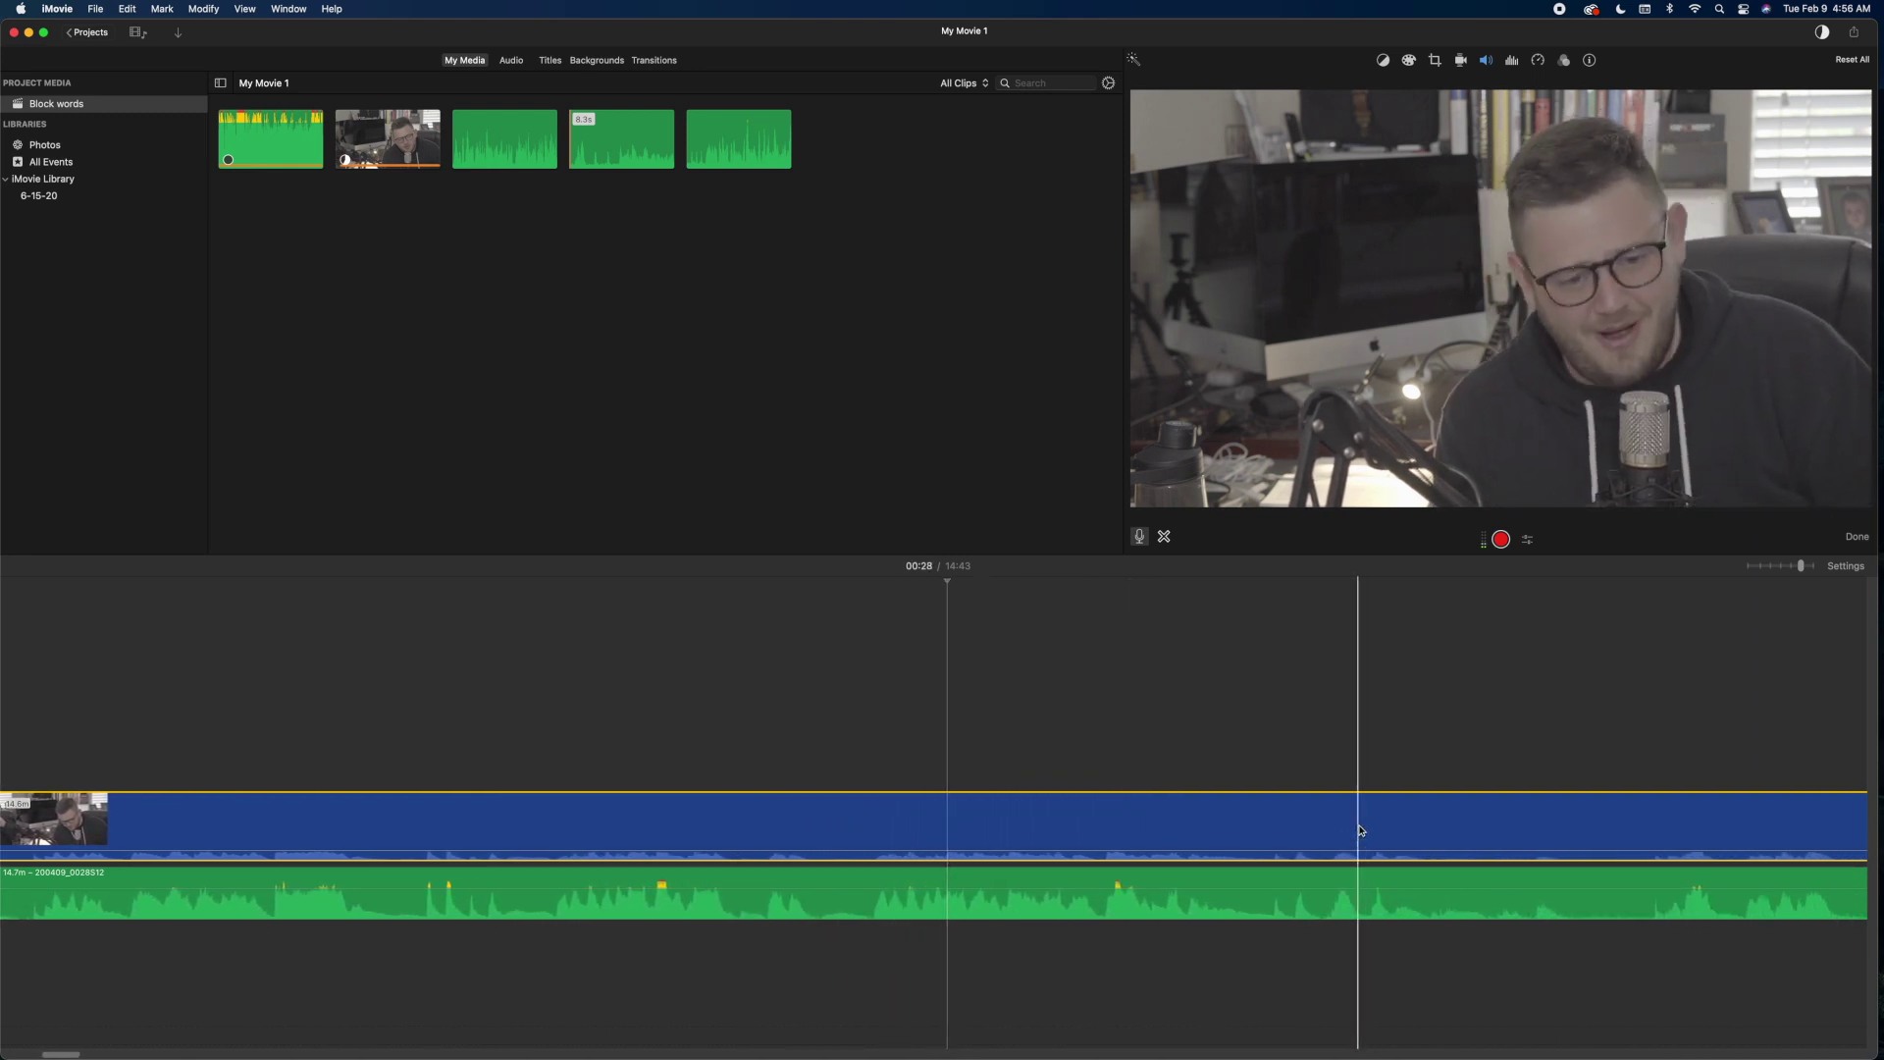
- Play passages around 01:01 and 01:13 to check the sync between the video and the separate audio
{"action": "scroll", "coordinate": [1360, 830], "scroll_direction": "right", "scroll_amount": 6}
{"action": "scroll", "coordinate": [1357, 830], "scroll_direction": "right", "scroll_amount": 5}
{"action": "scroll", "coordinate": [1356, 830], "scroll_direction": "right", "scroll_amount": 5}
{"action": "scroll", "coordinate": [1357, 830], "scroll_direction": "right", "scroll_amount": 5}
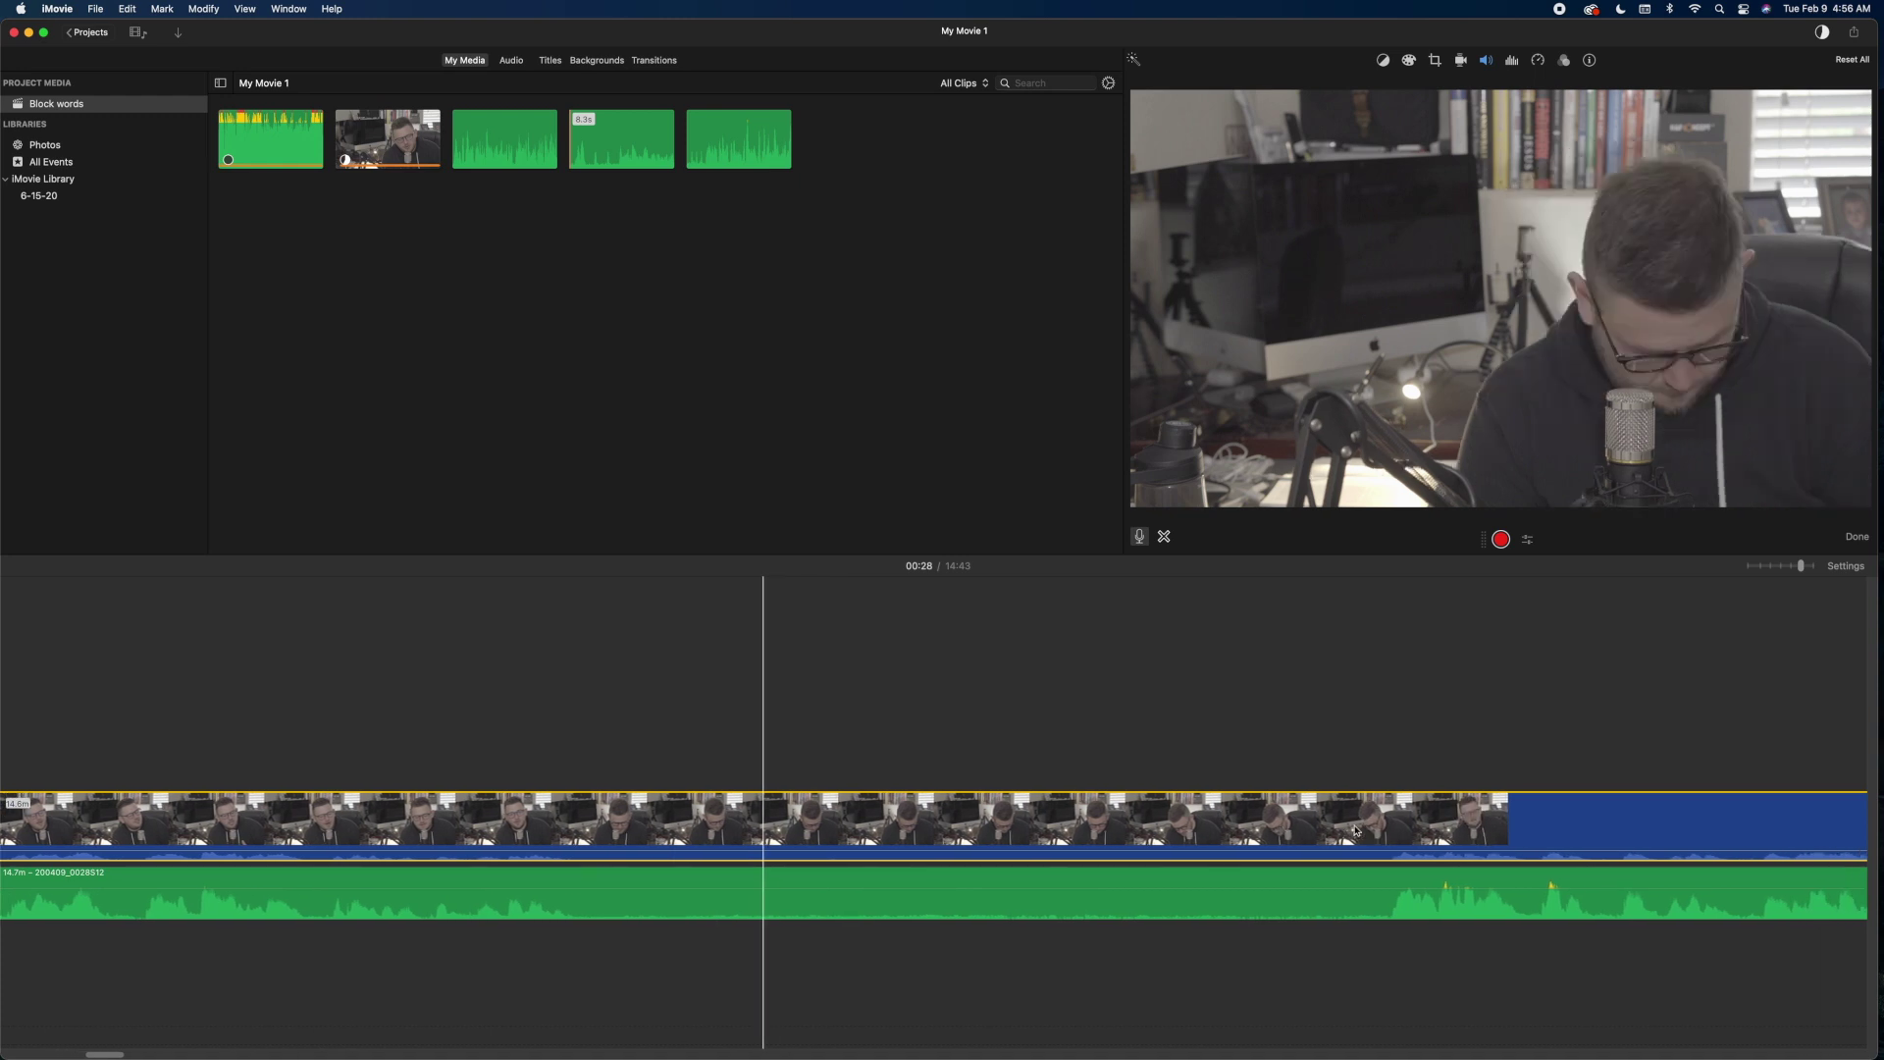
{"action": "scroll", "coordinate": [1332, 832], "scroll_direction": "right", "scroll_amount": 5}
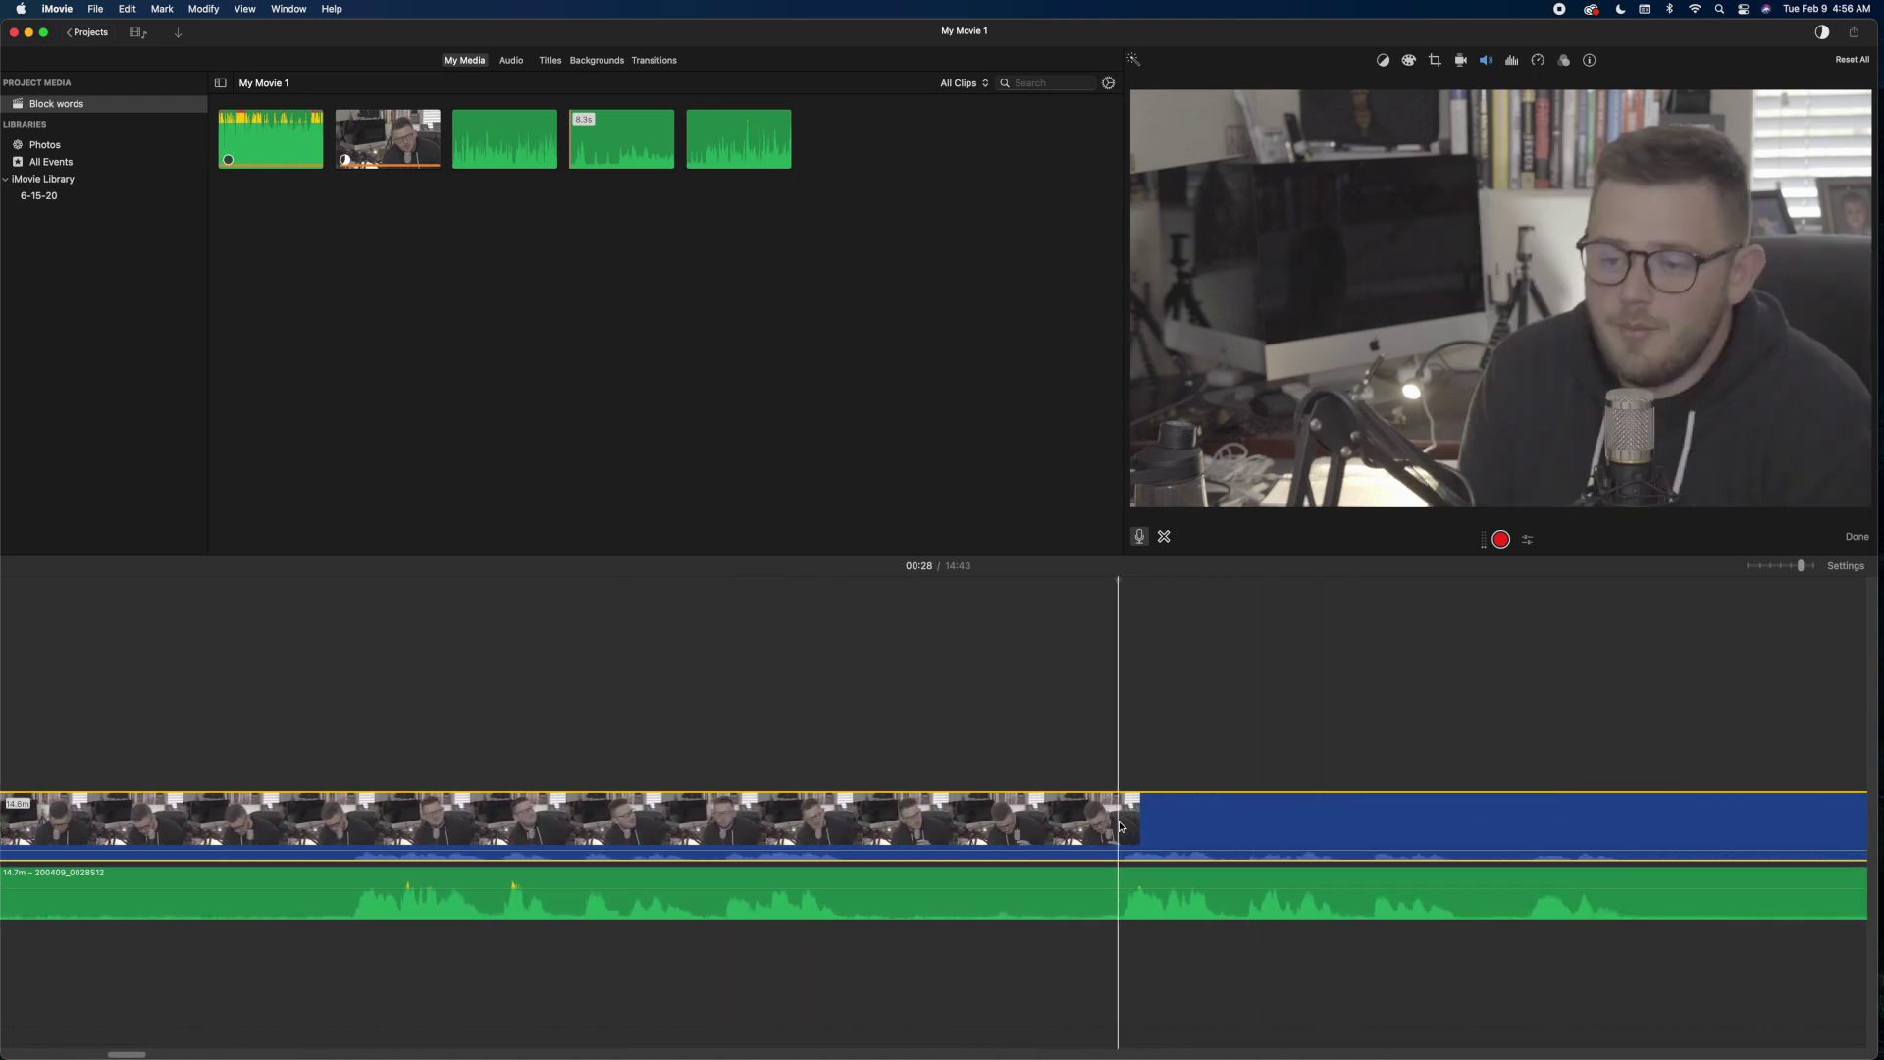
{"action": "scroll", "coordinate": [1208, 837], "scroll_direction": "right", "scroll_amount": 2}
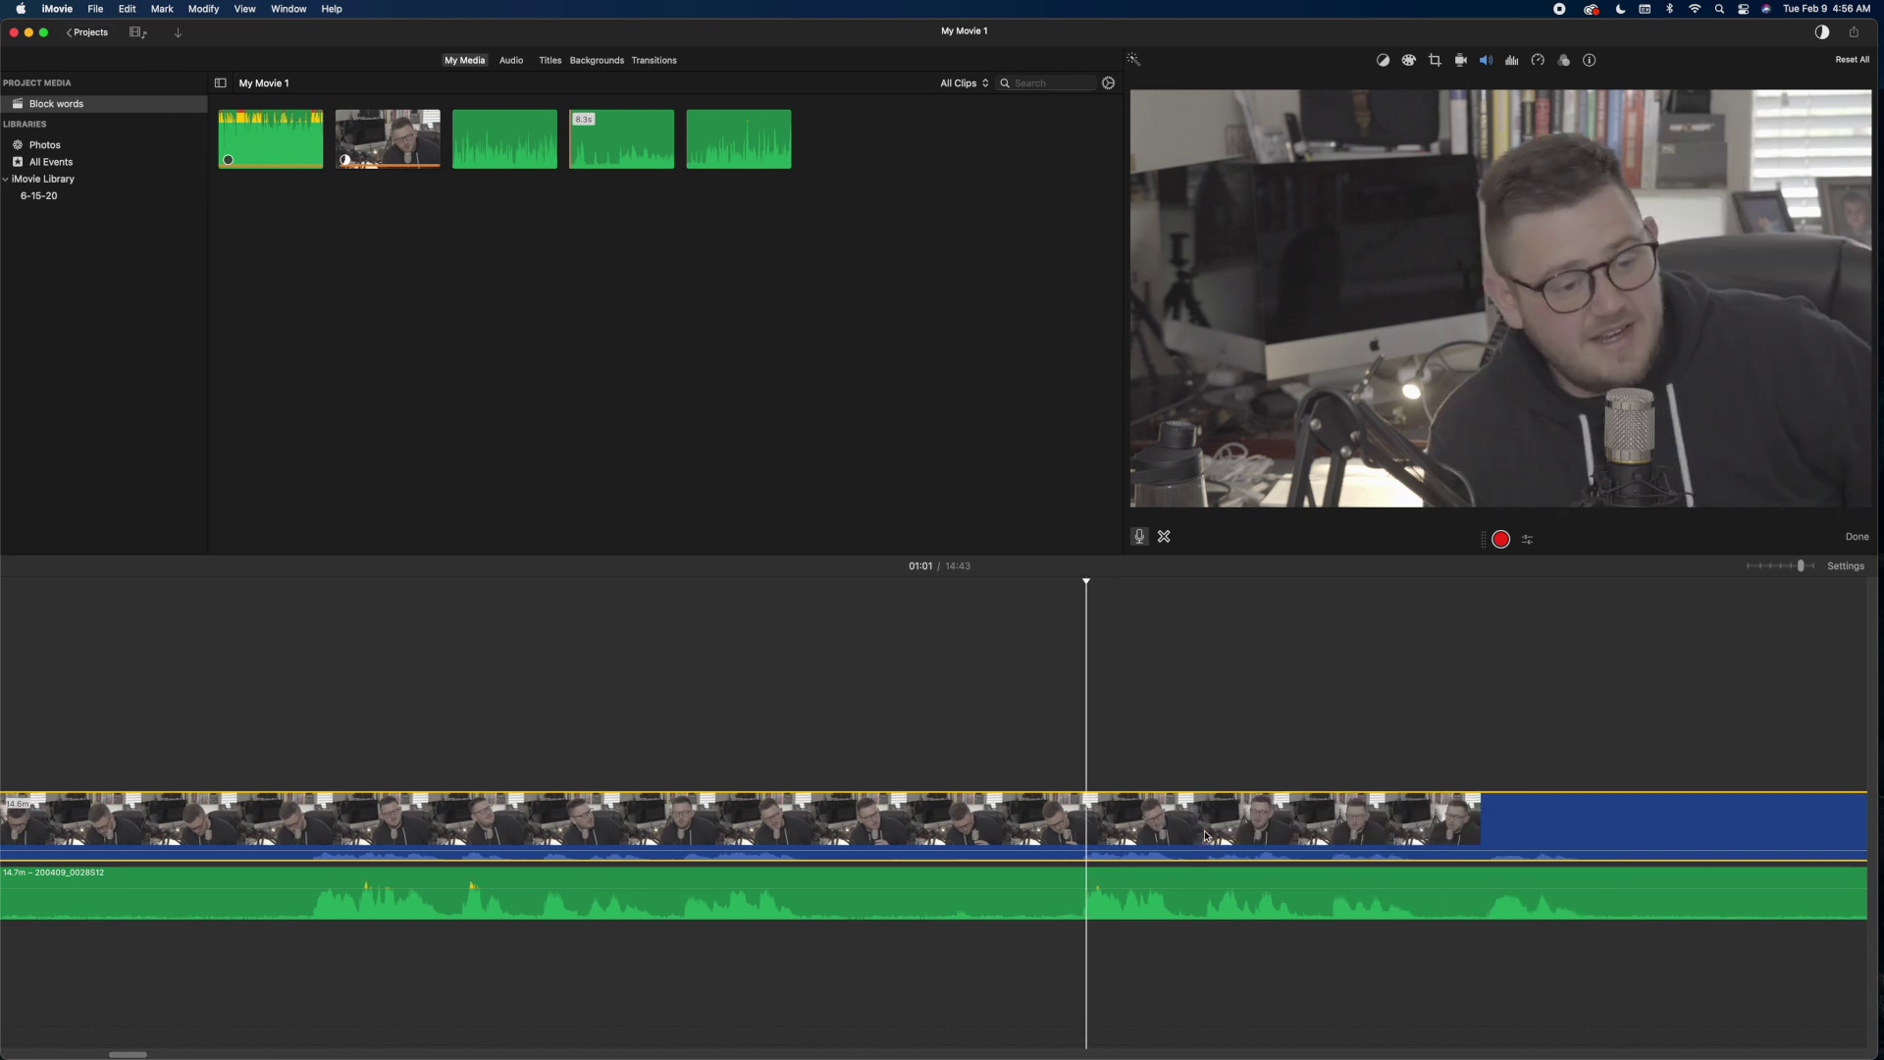
{"action": "scroll", "coordinate": [1288, 835], "scroll_direction": "right", "scroll_amount": 5}
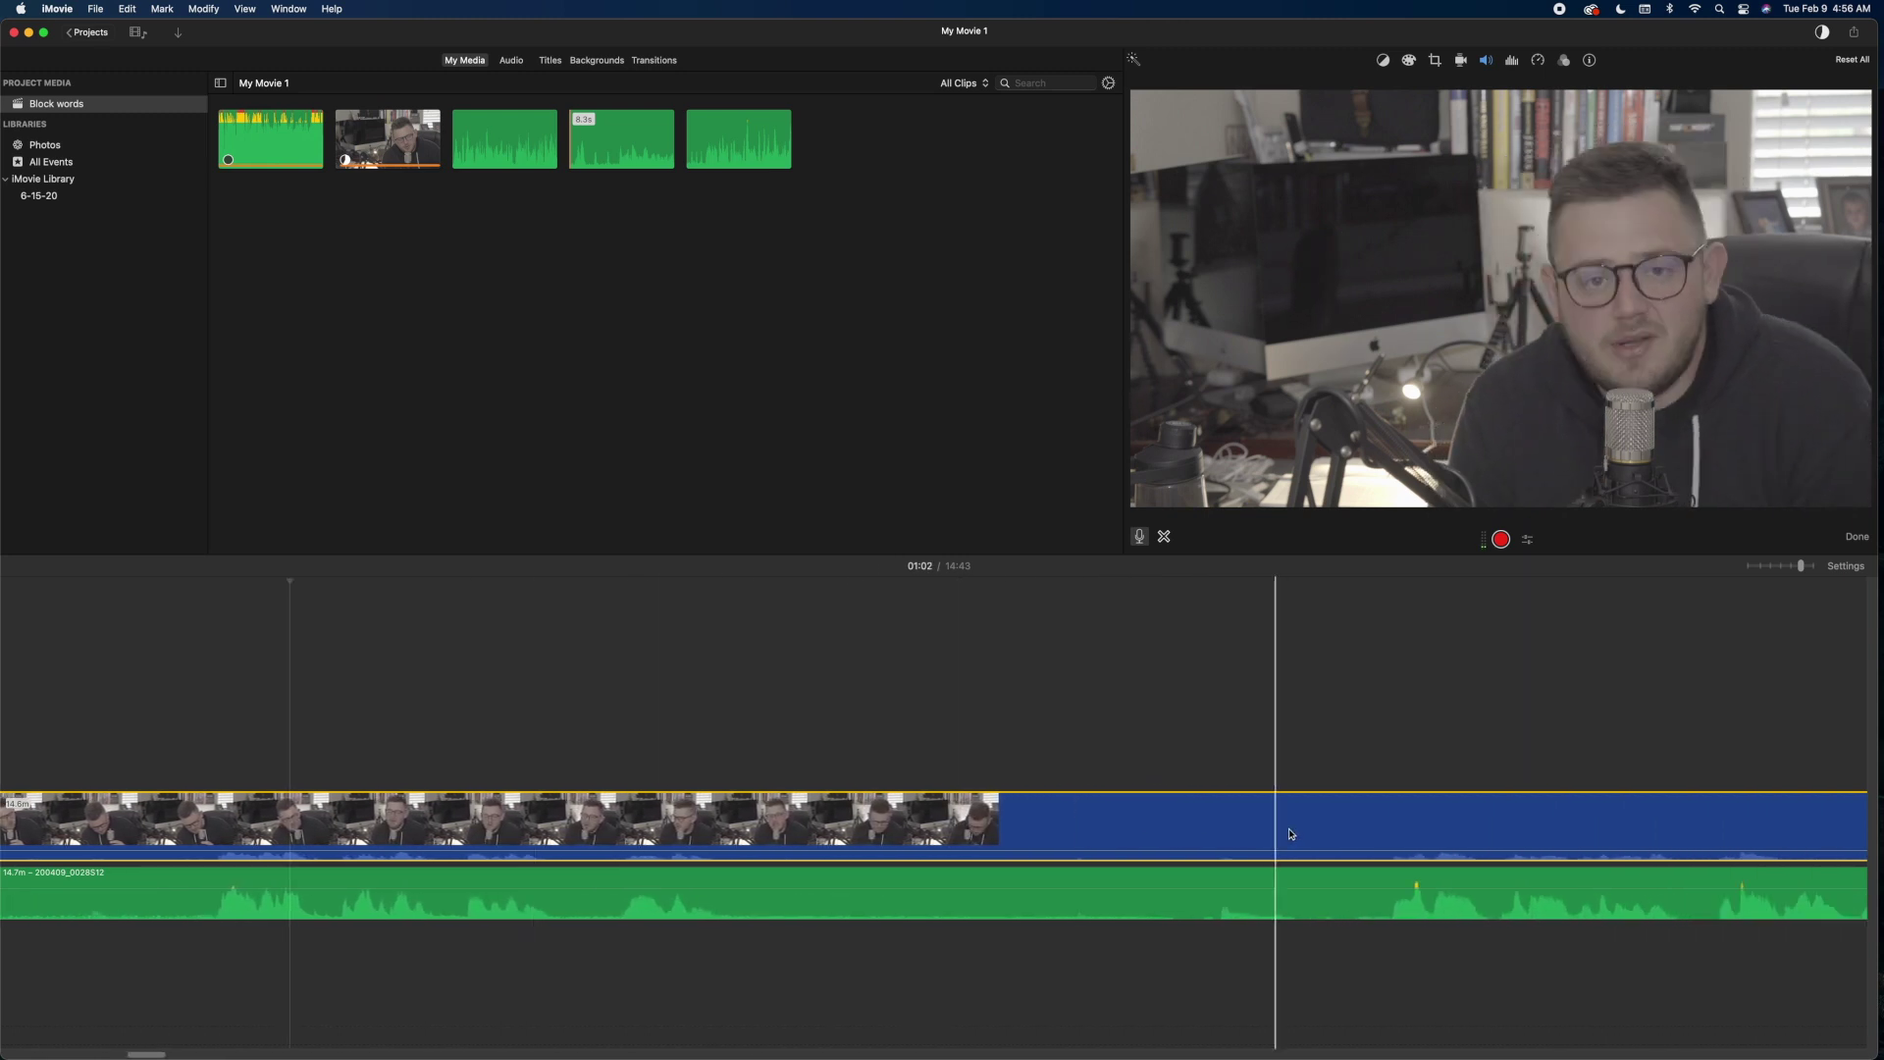
{"action": "left_click", "coordinate": [1213, 827]}
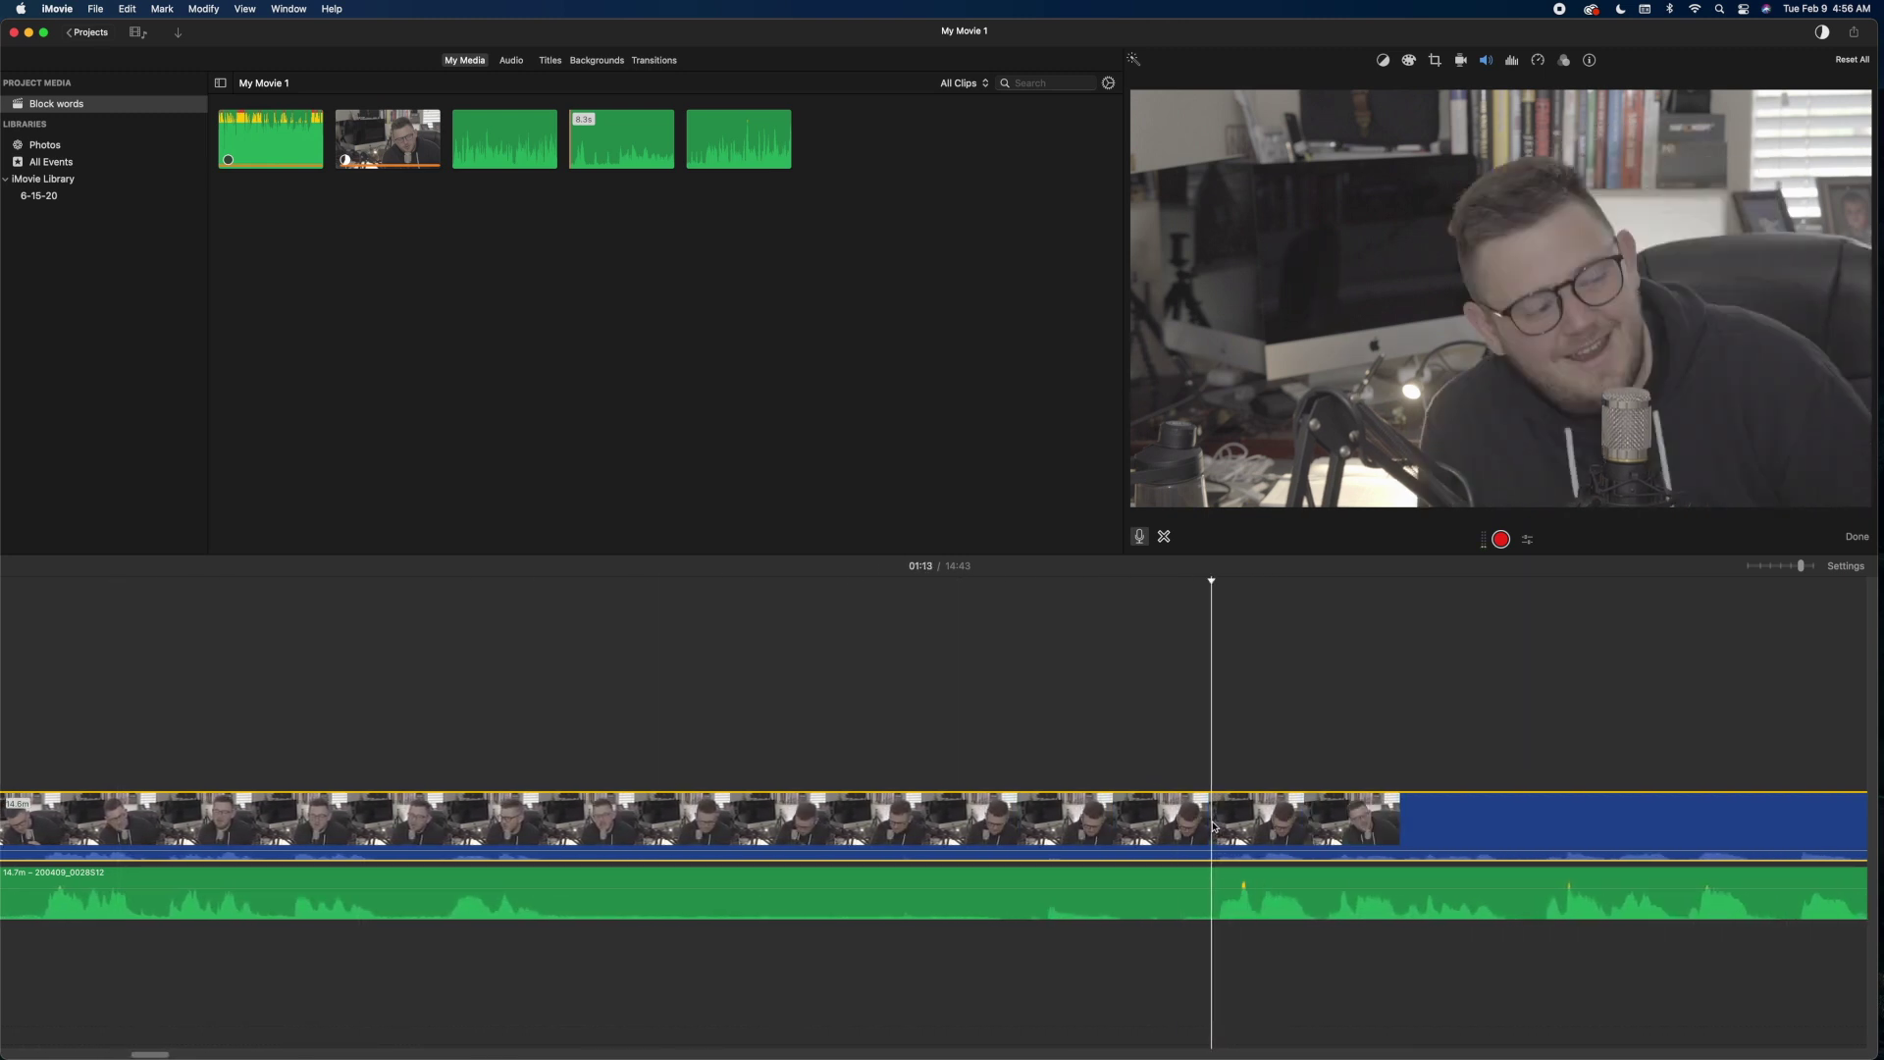
{"action": "key", "text": "space"}
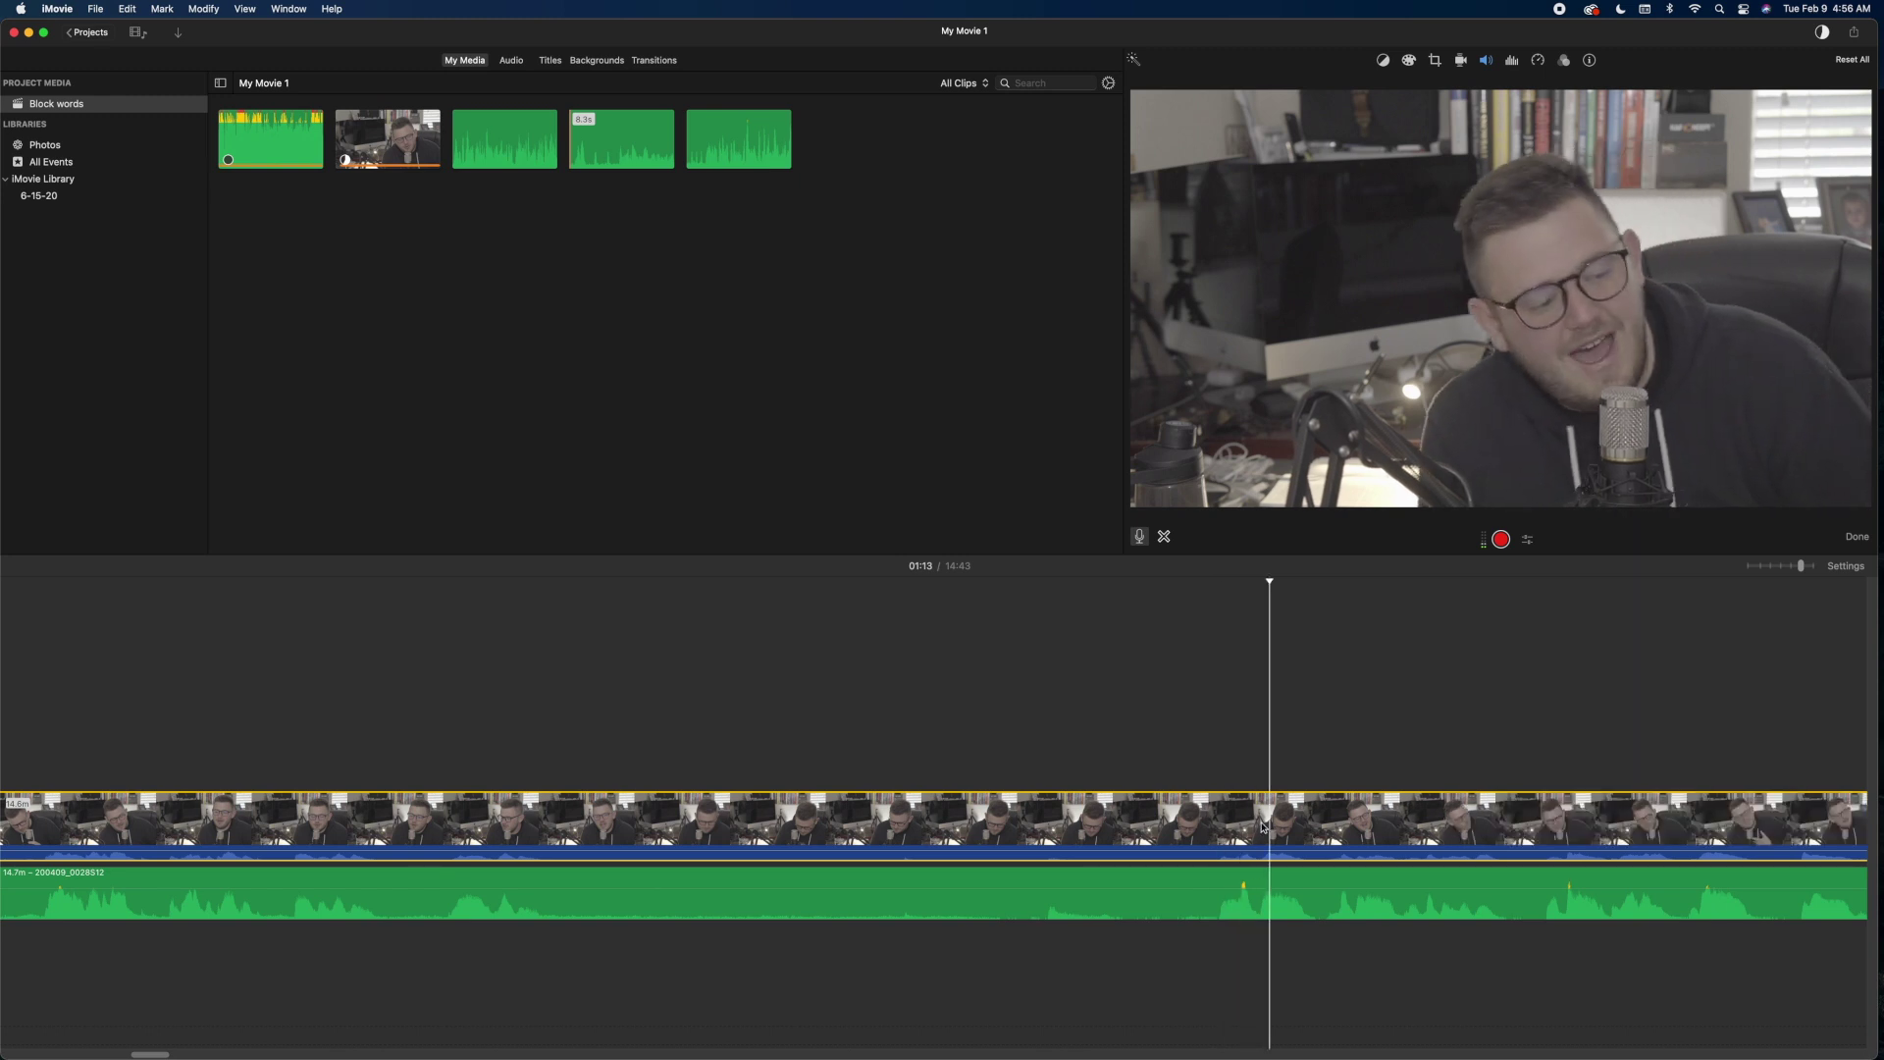
- Check the lip sync and waveform alignment by playing through the section from about 01:15 to 01:32
{"action": "scroll", "coordinate": [1305, 829], "scroll_direction": "right", "scroll_amount": 5}
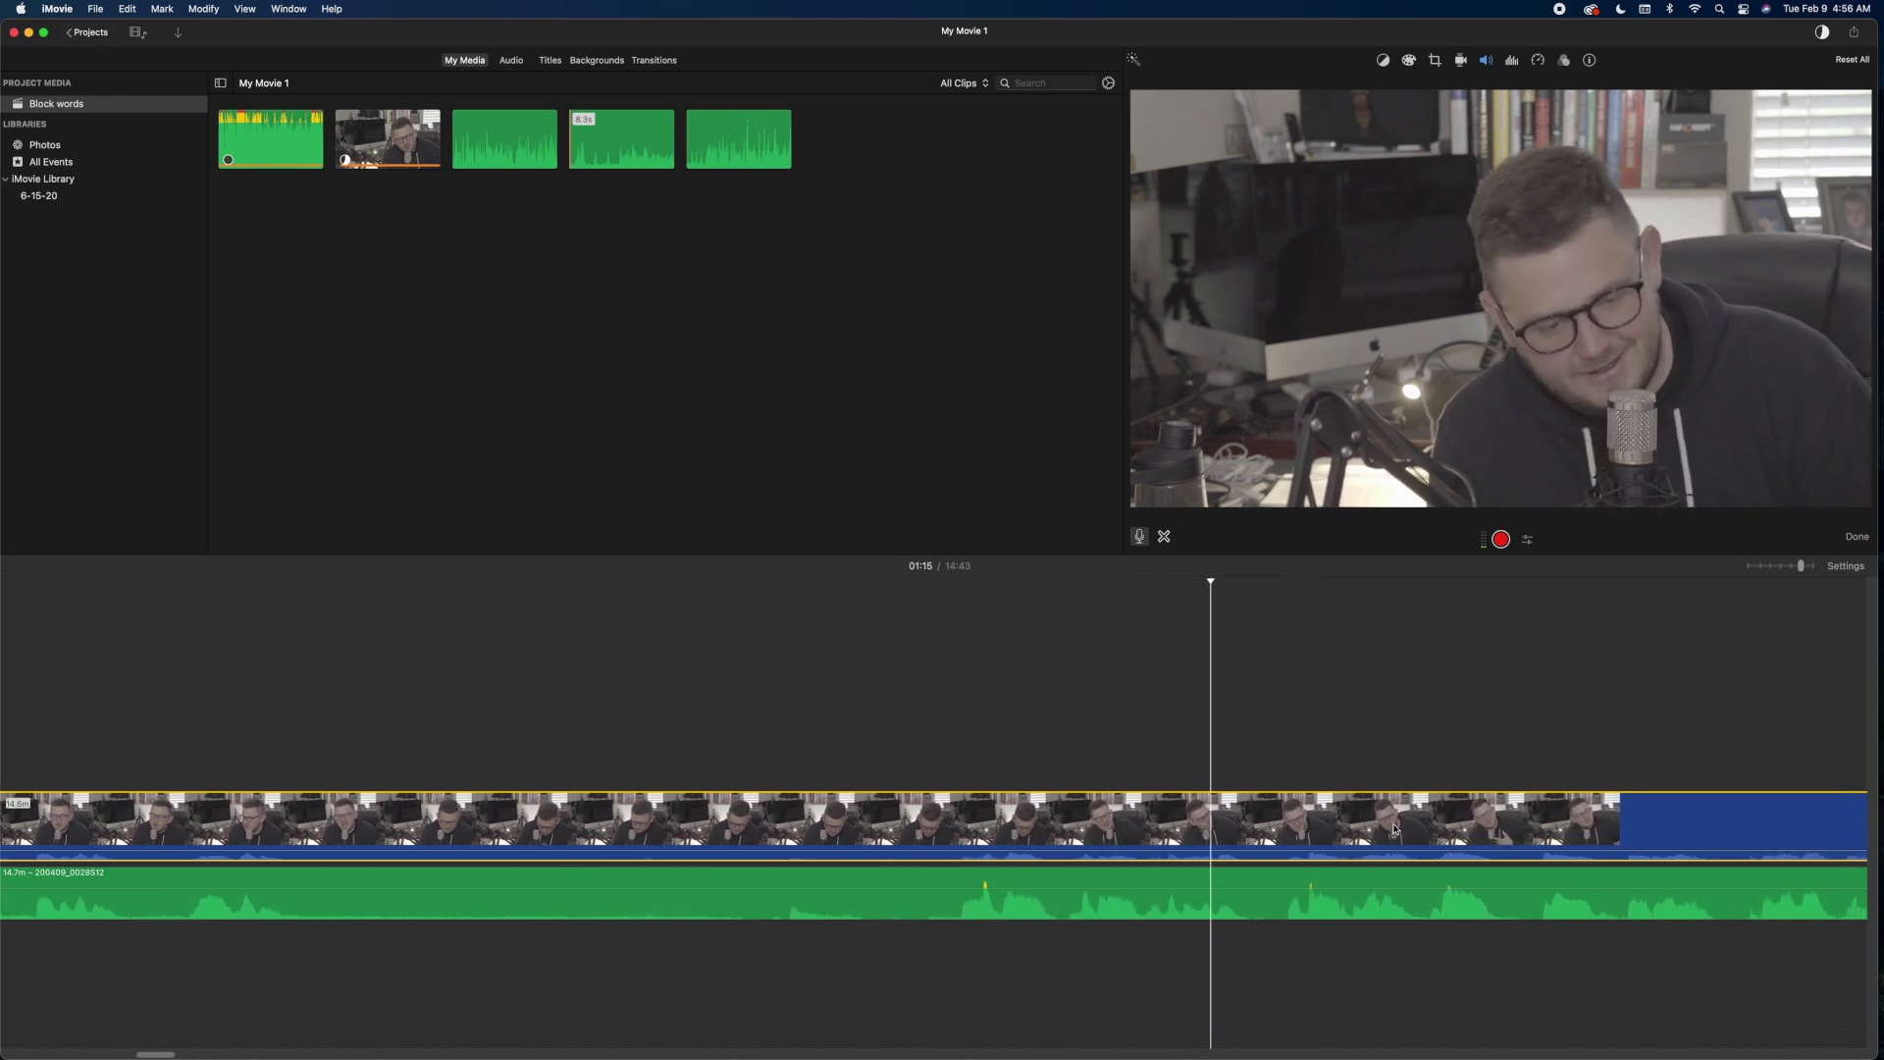
{"action": "scroll", "coordinate": [1395, 829], "scroll_direction": "right", "scroll_amount": 5}
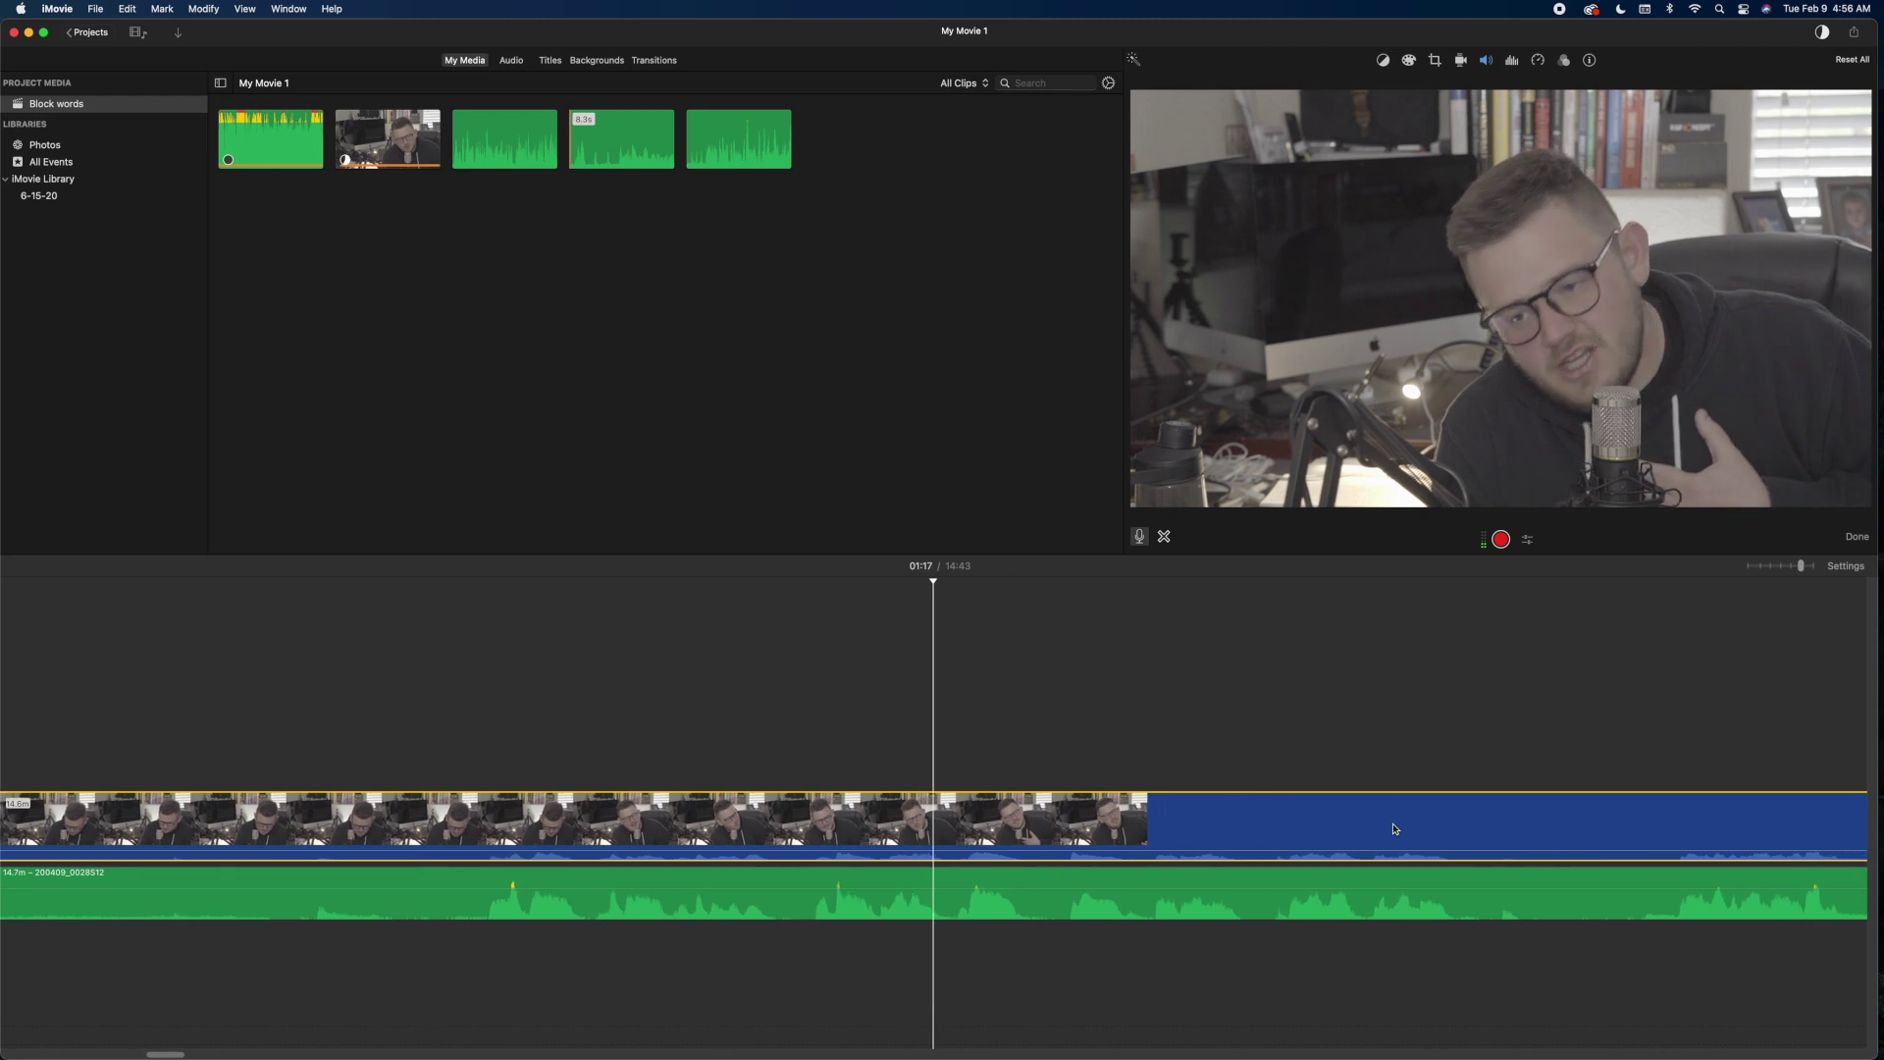
{"action": "scroll", "coordinate": [1395, 829], "scroll_direction": "right", "scroll_amount": 5}
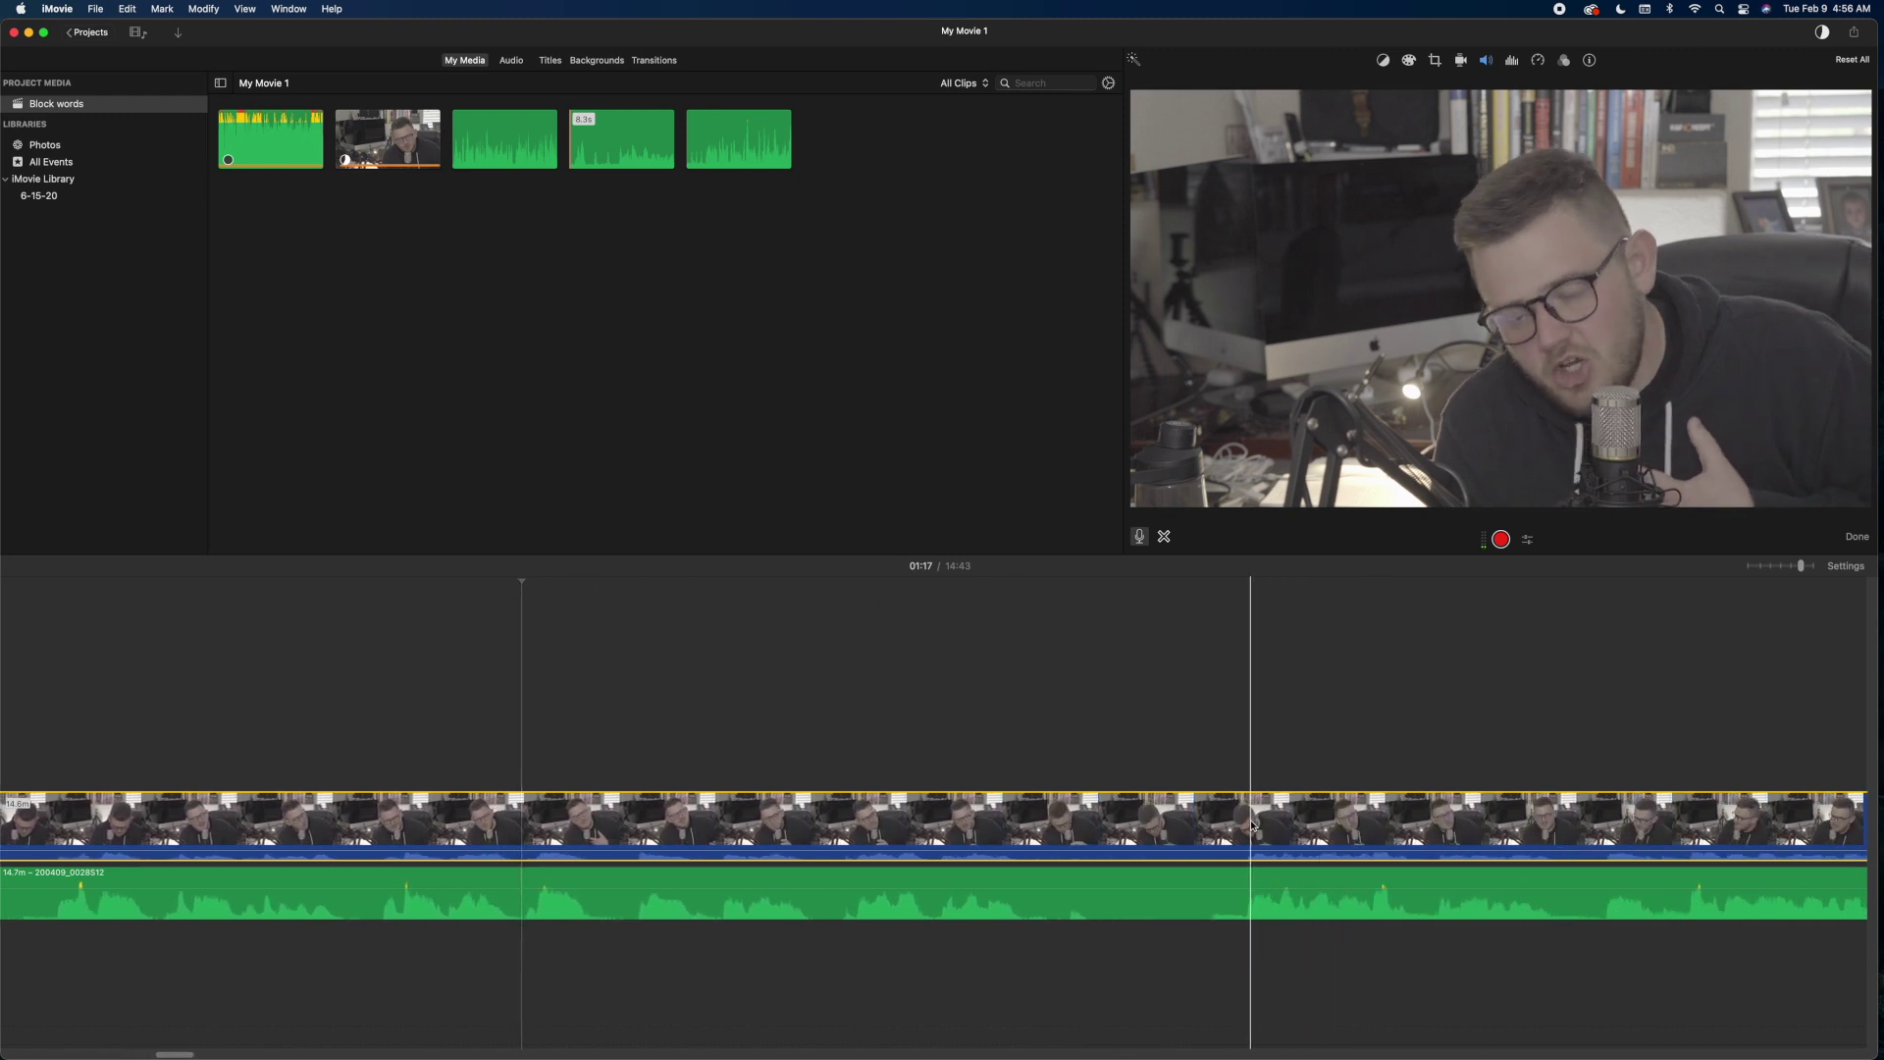
{"action": "left_click", "coordinate": [1250, 826]}
{"action": "scroll", "coordinate": [1355, 821], "scroll_direction": "right", "scroll_amount": 3}
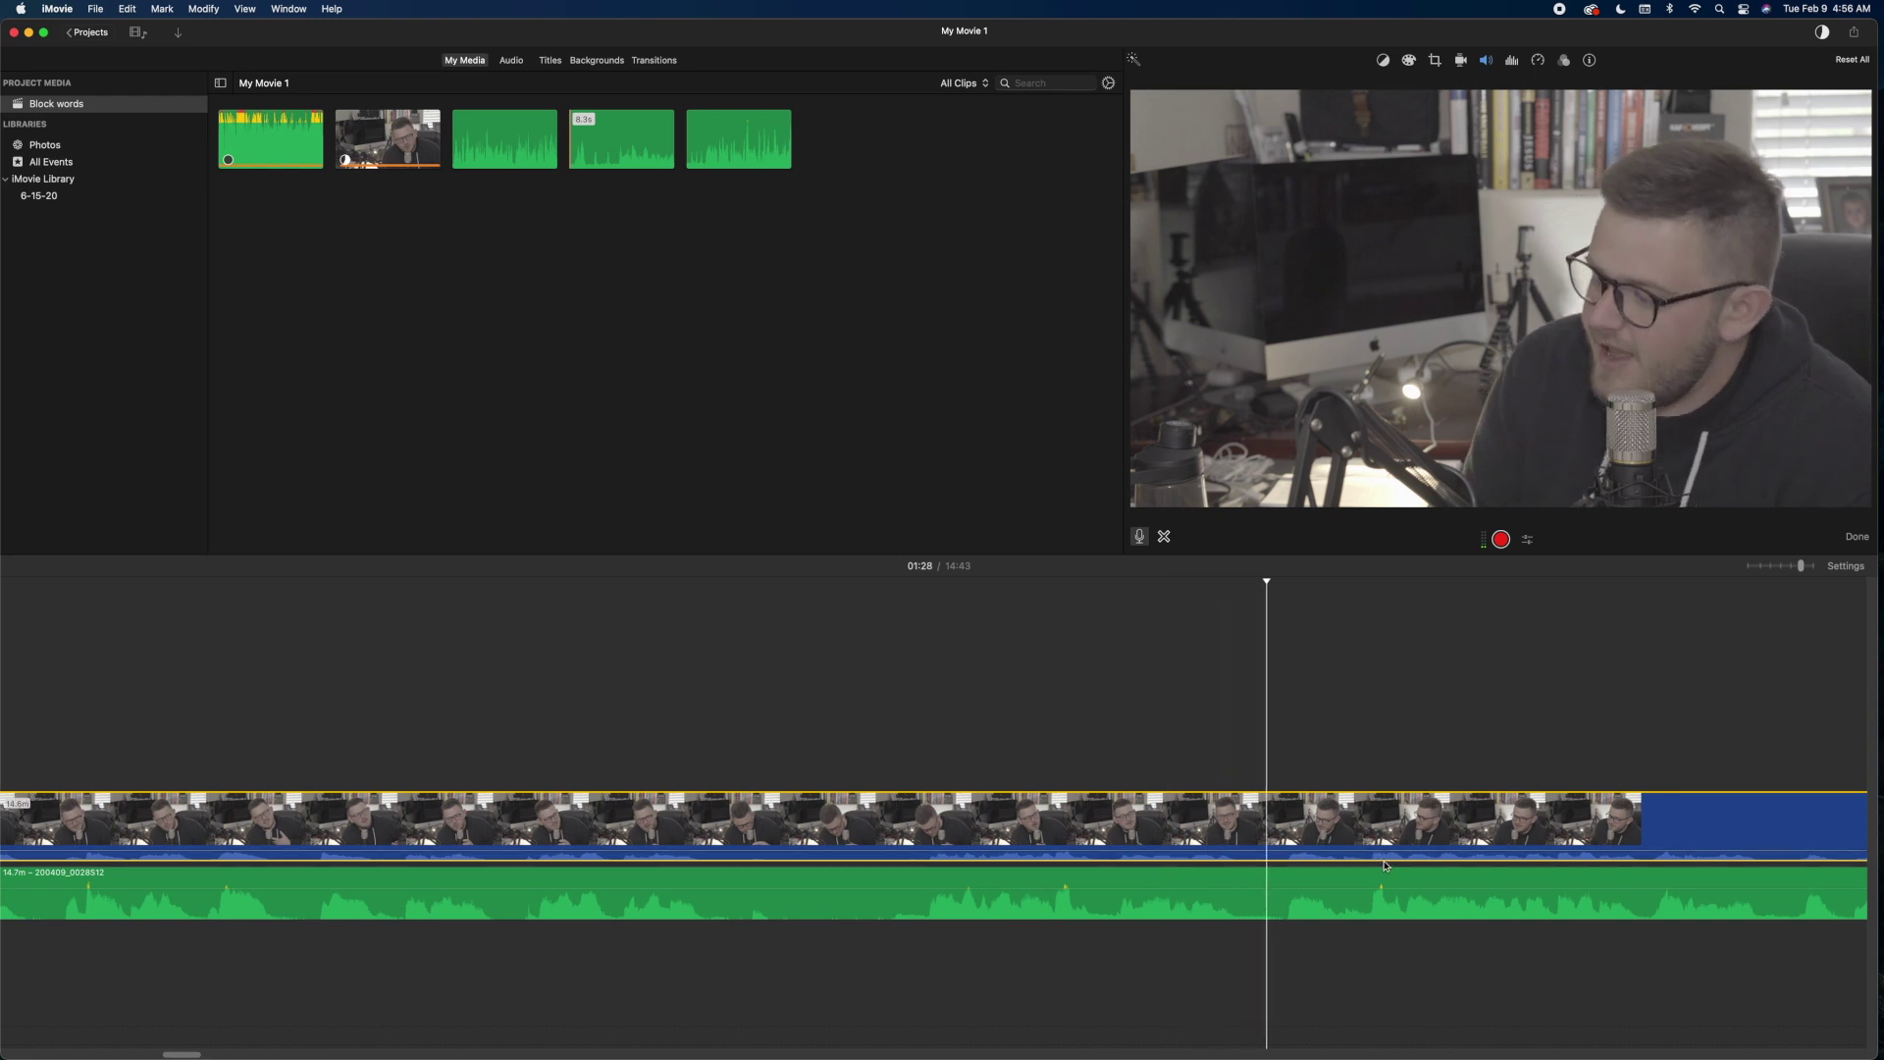
{"action": "scroll", "coordinate": [1406, 840], "scroll_direction": "right", "scroll_amount": 3}
{"action": "scroll", "coordinate": [1407, 840], "scroll_direction": "right", "scroll_amount": 5}
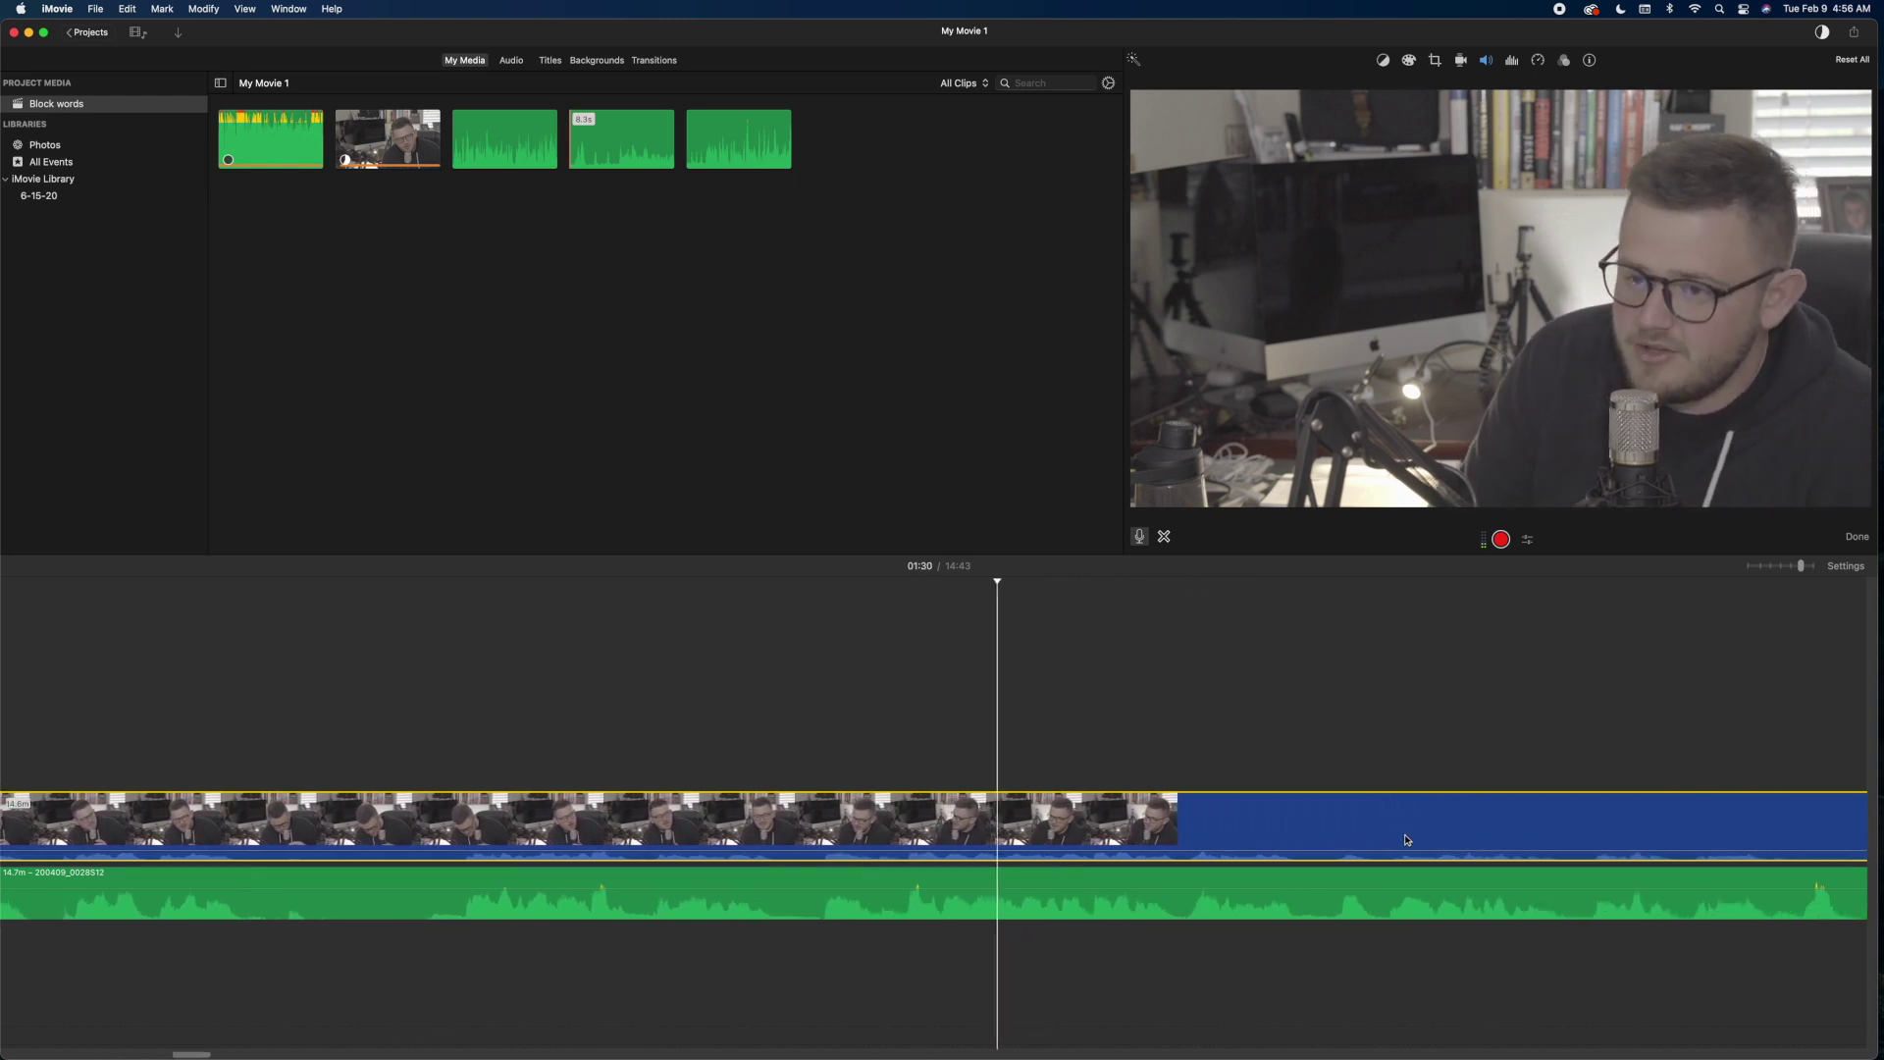
{"action": "scroll", "coordinate": [1406, 840], "scroll_direction": "right", "scroll_amount": 1}
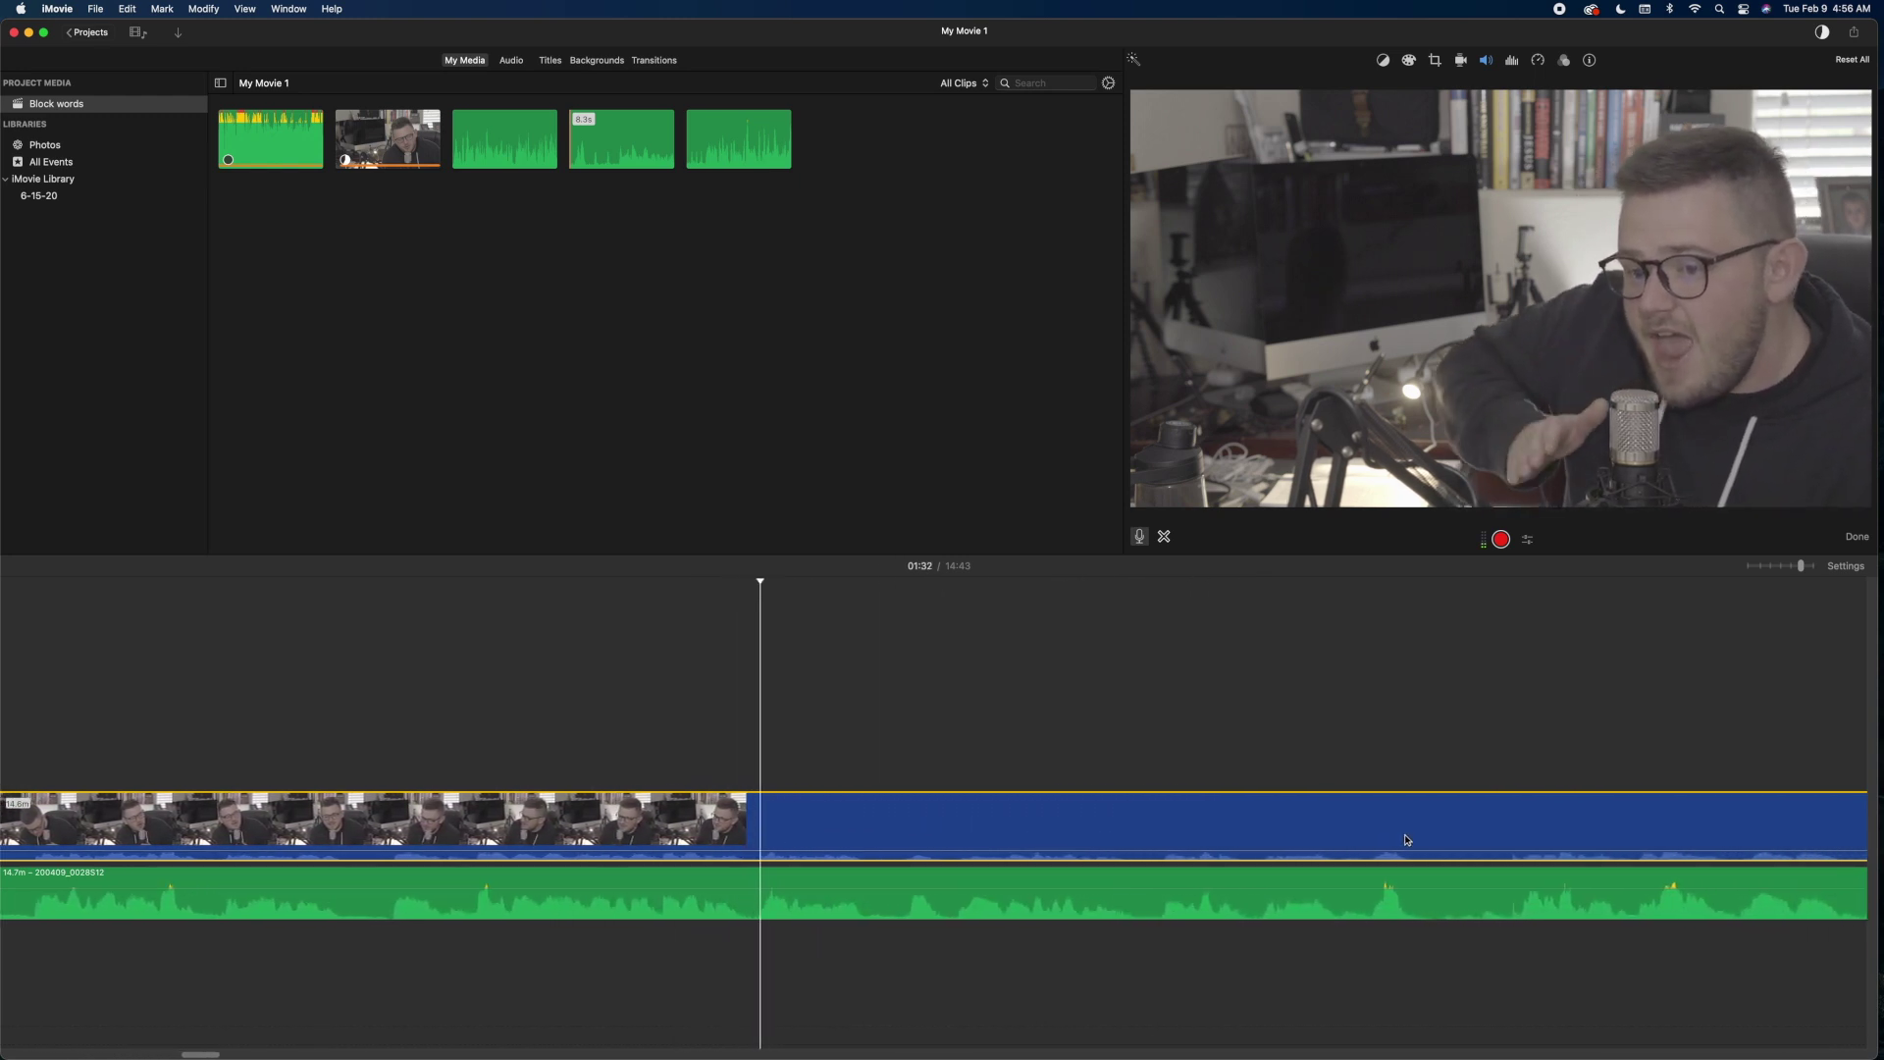
- Try lowering the video clip's own audio to 0% during playback and restore its volume
{"action": "left_click_drag", "start_coordinate": [1167, 849], "coordinate": [1164, 881]}
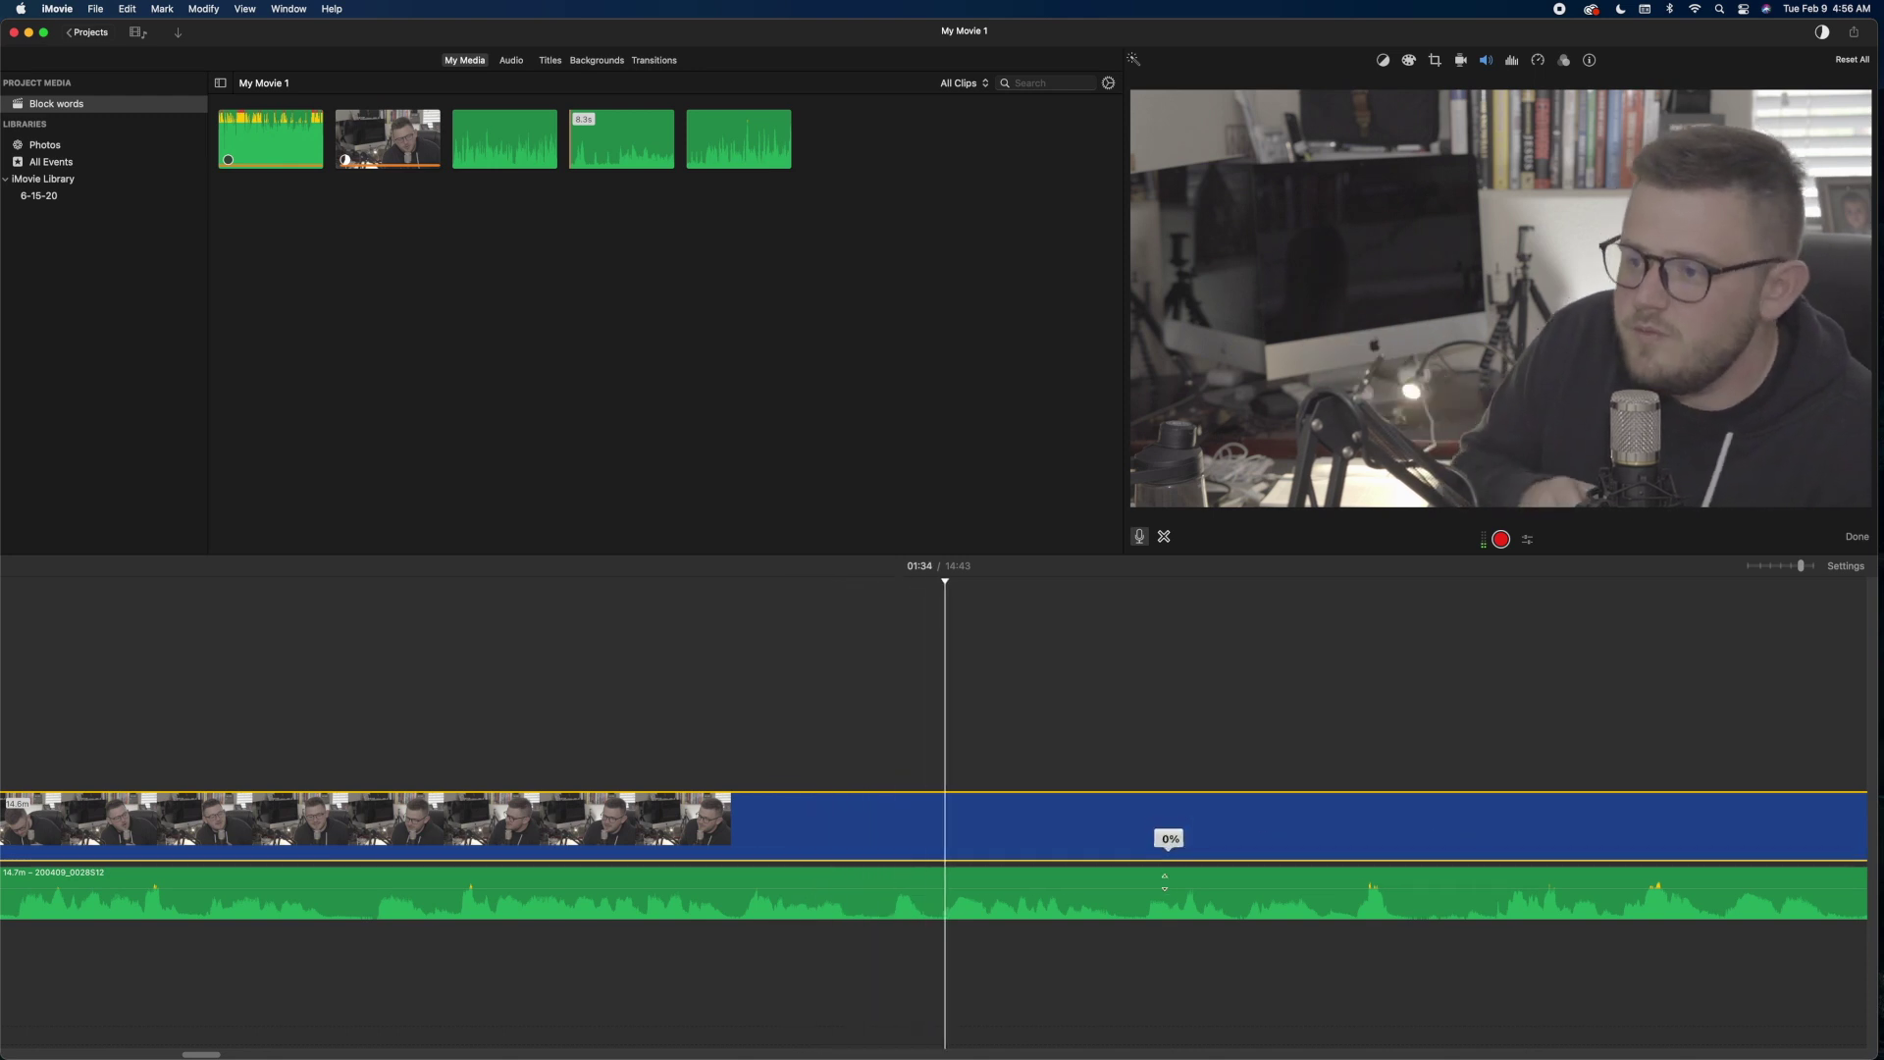
{"action": "left_click_drag", "start_coordinate": [1165, 881], "coordinate": [1169, 849]}
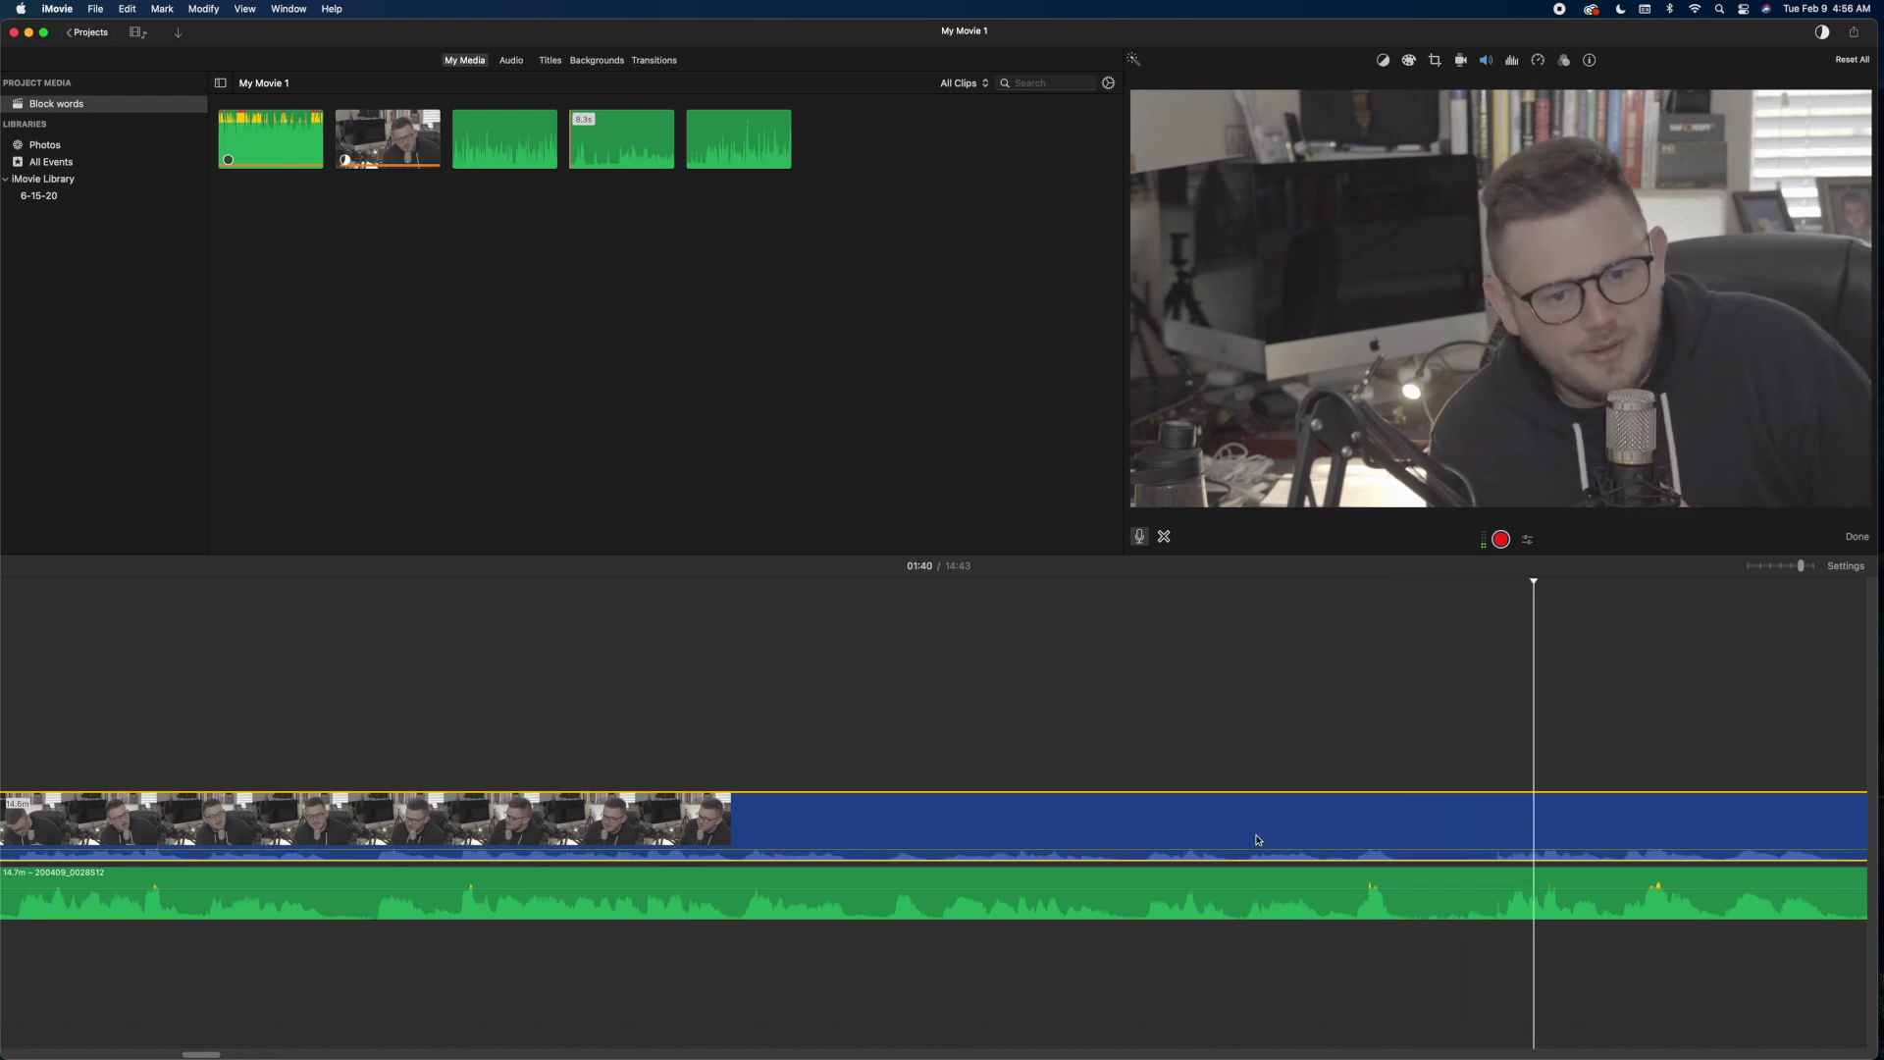
- Examine the sync and waveform alignment further along the timeline, around 02:17 and beyond
{"action": "scroll", "coordinate": [1258, 841], "scroll_direction": "right", "scroll_amount": 10}
{"action": "scroll", "coordinate": [1310, 839], "scroll_direction": "right", "scroll_amount": 20}
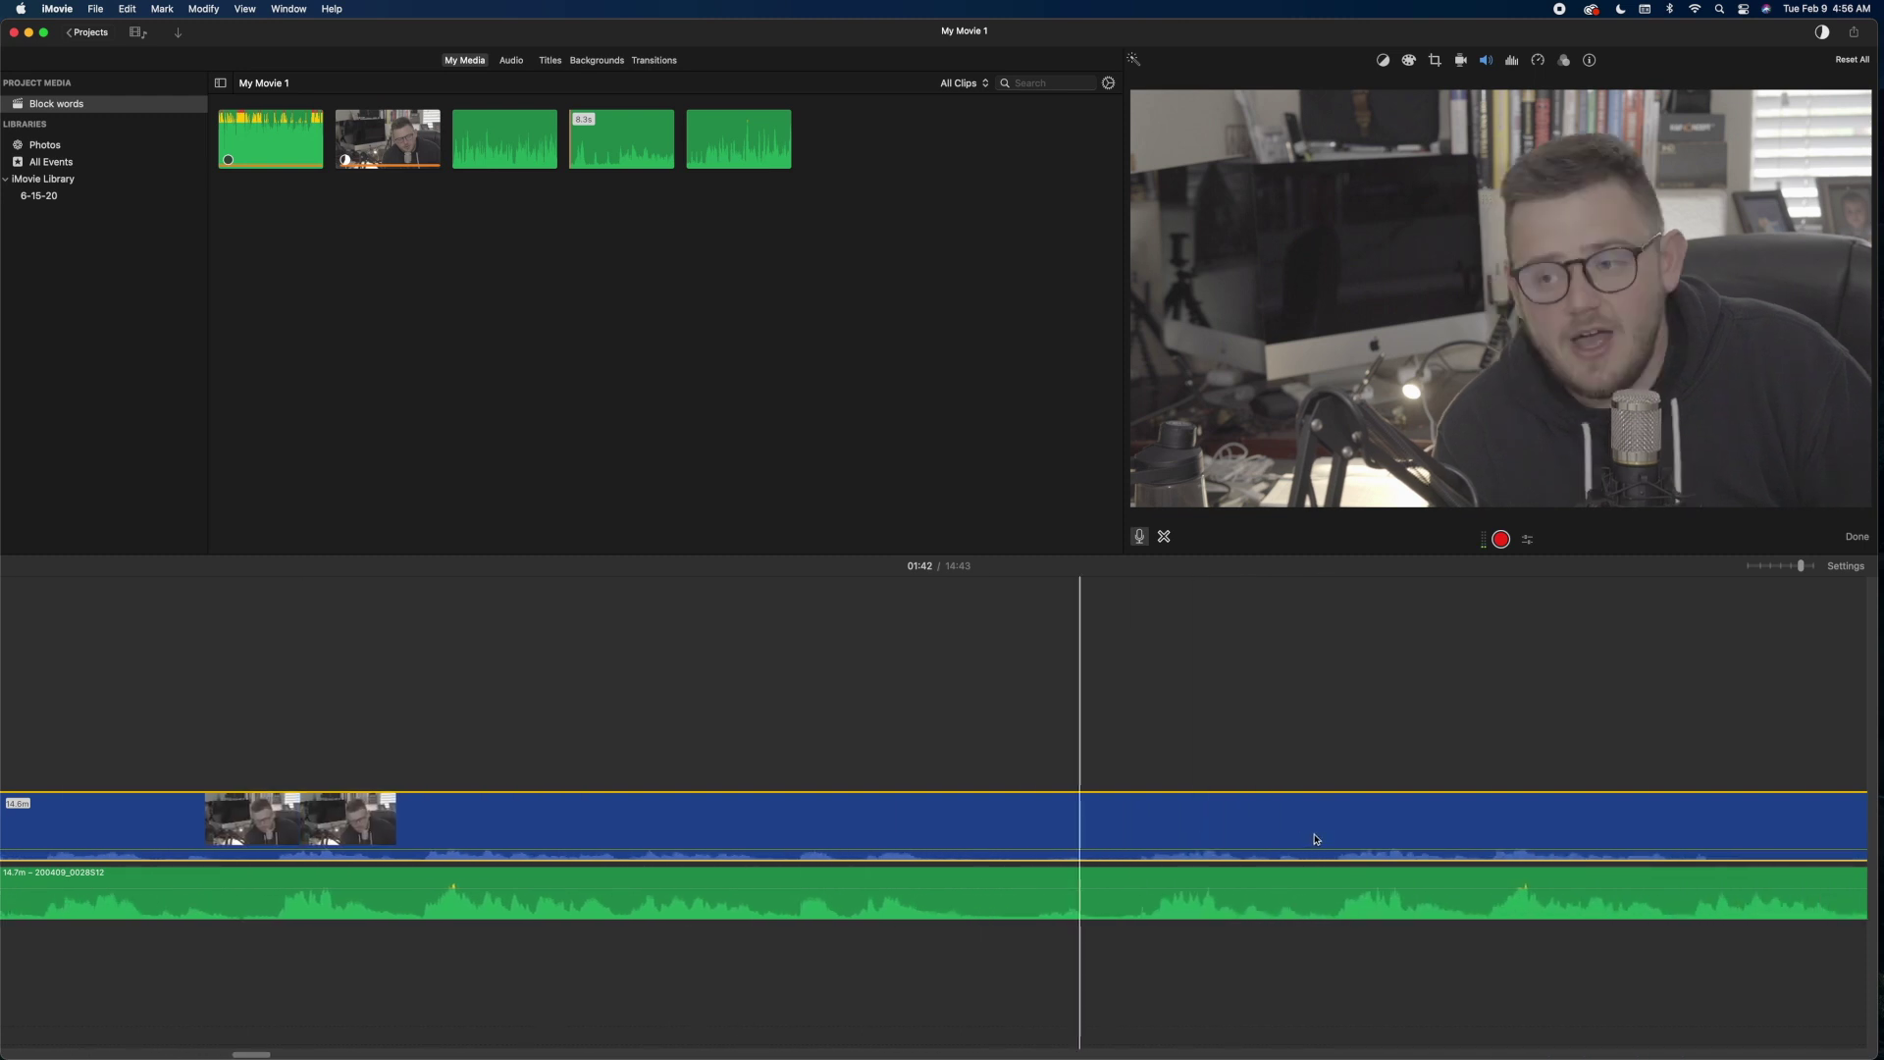
{"action": "scroll", "coordinate": [1315, 840], "scroll_direction": "right", "scroll_amount": 8}
{"action": "scroll", "coordinate": [1315, 839], "scroll_direction": "right", "scroll_amount": 6}
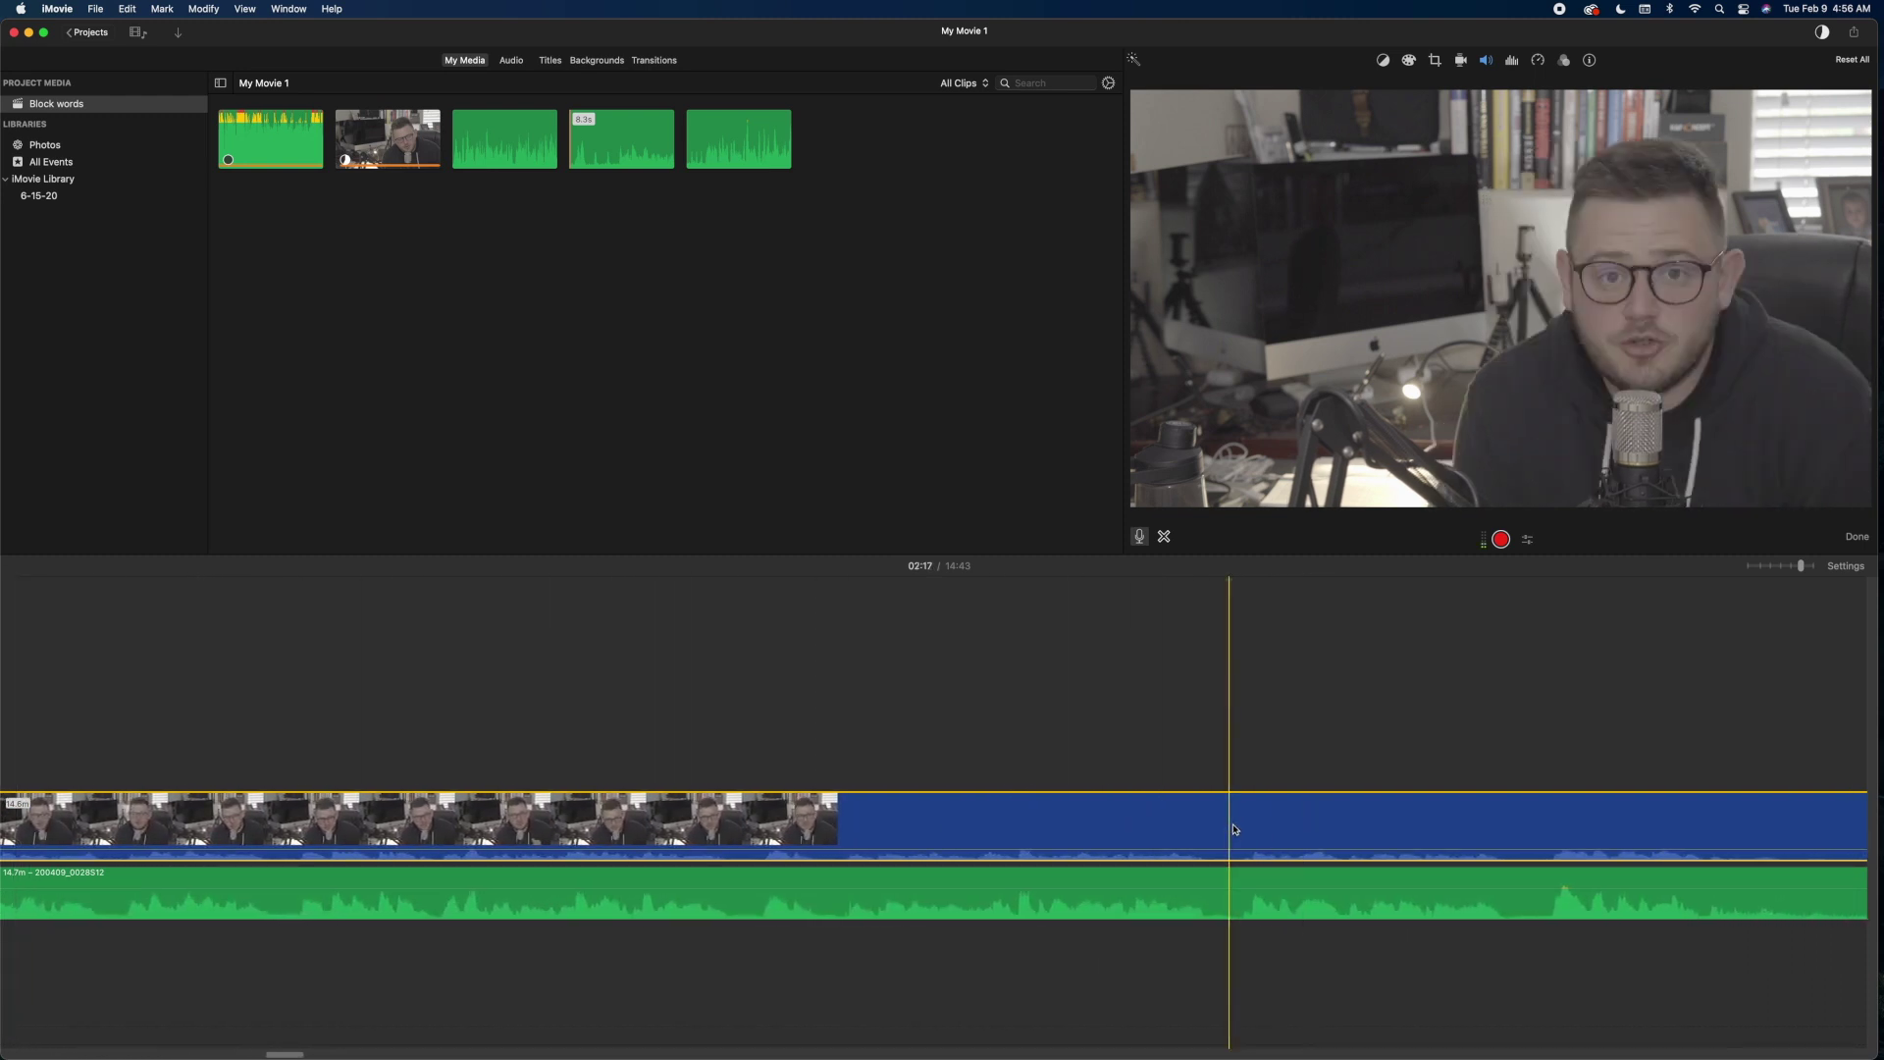
{"action": "scroll", "coordinate": [1275, 834], "scroll_direction": "right", "scroll_amount": 10}
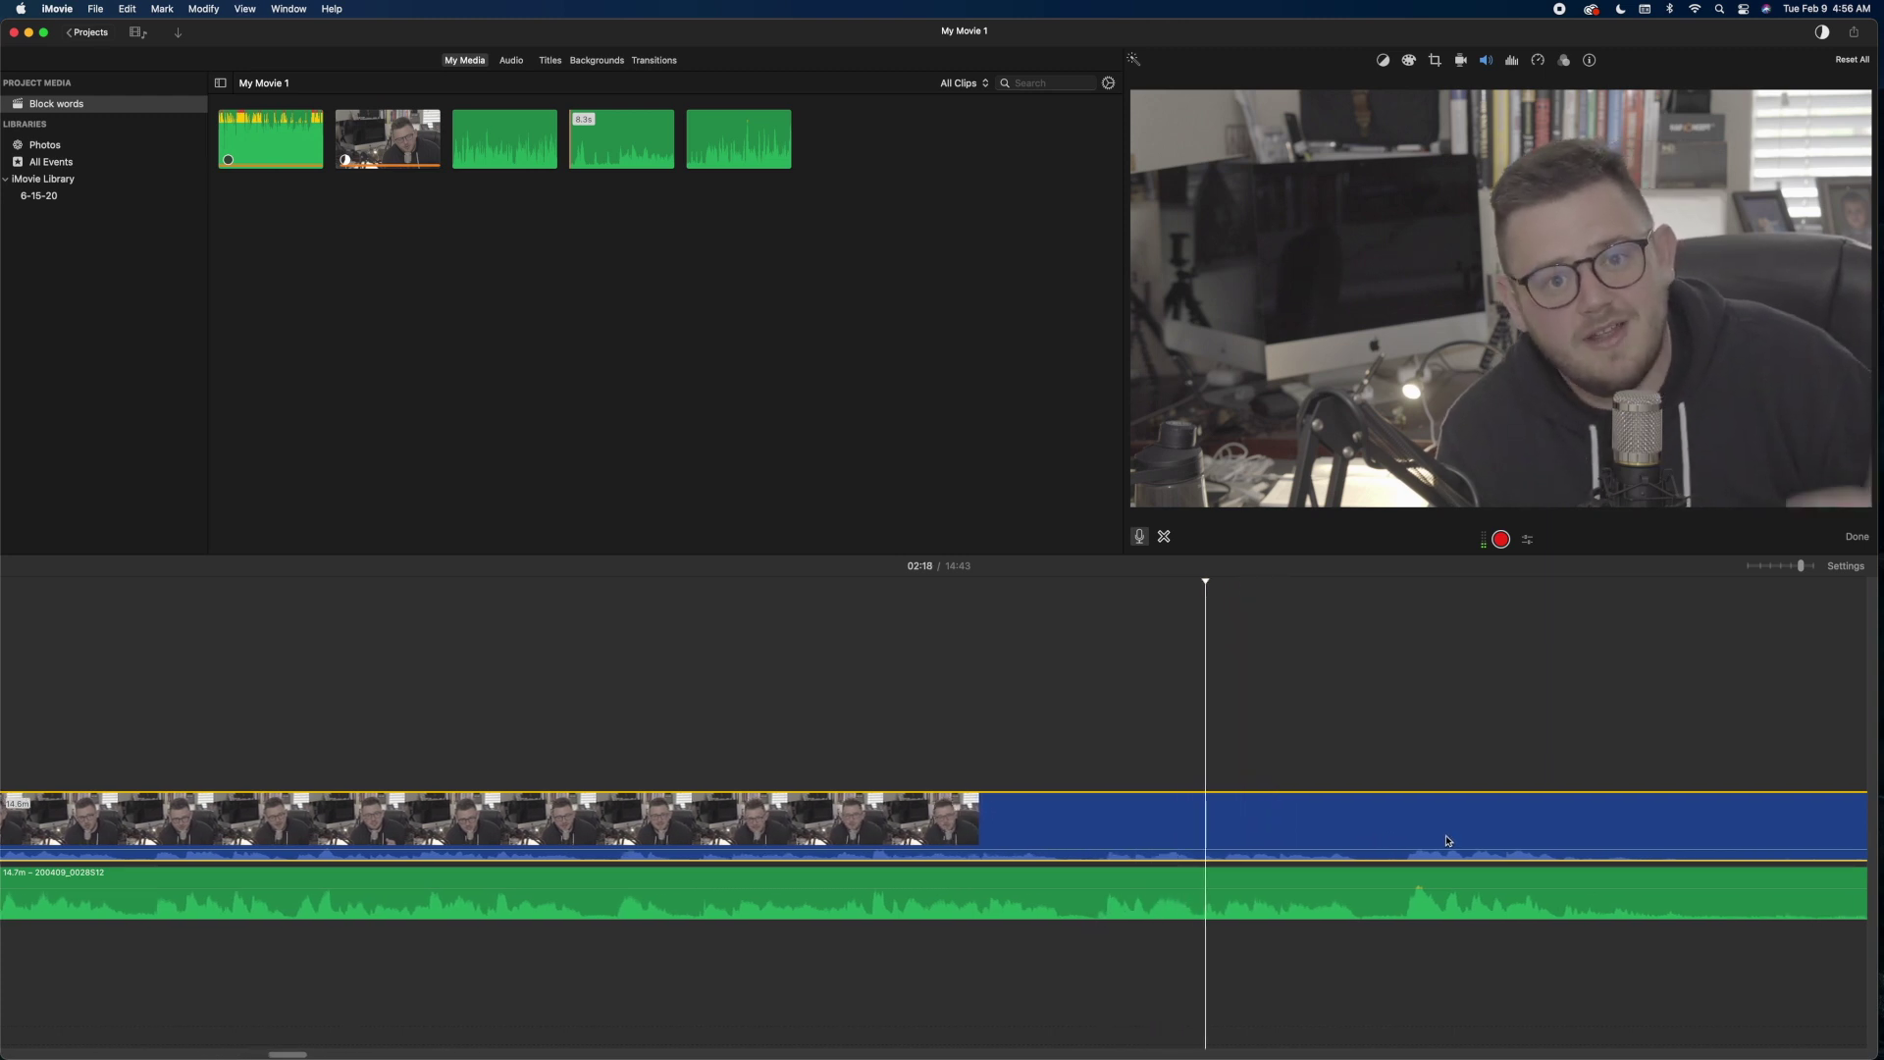
{"action": "scroll", "coordinate": [1445, 839], "scroll_direction": "right", "scroll_amount": 10}
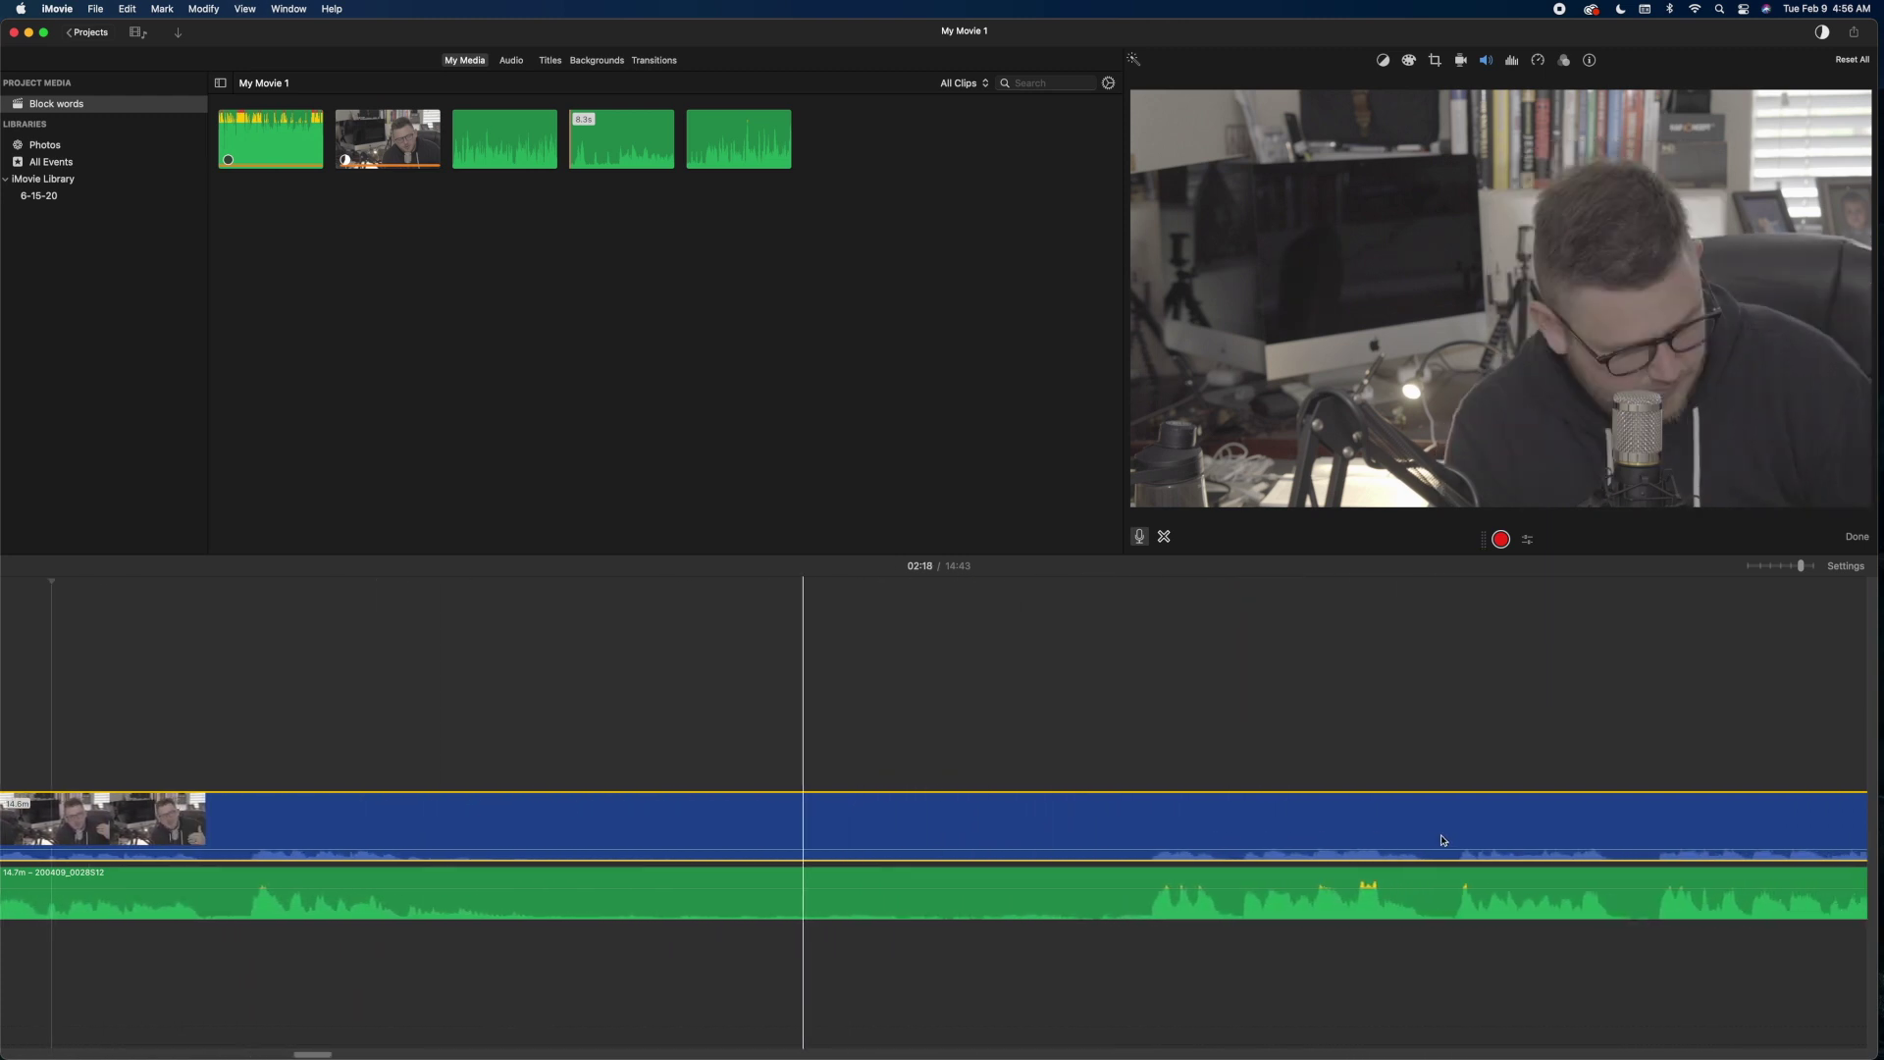
{"action": "scroll", "coordinate": [1442, 841], "scroll_direction": "right", "scroll_amount": 10}
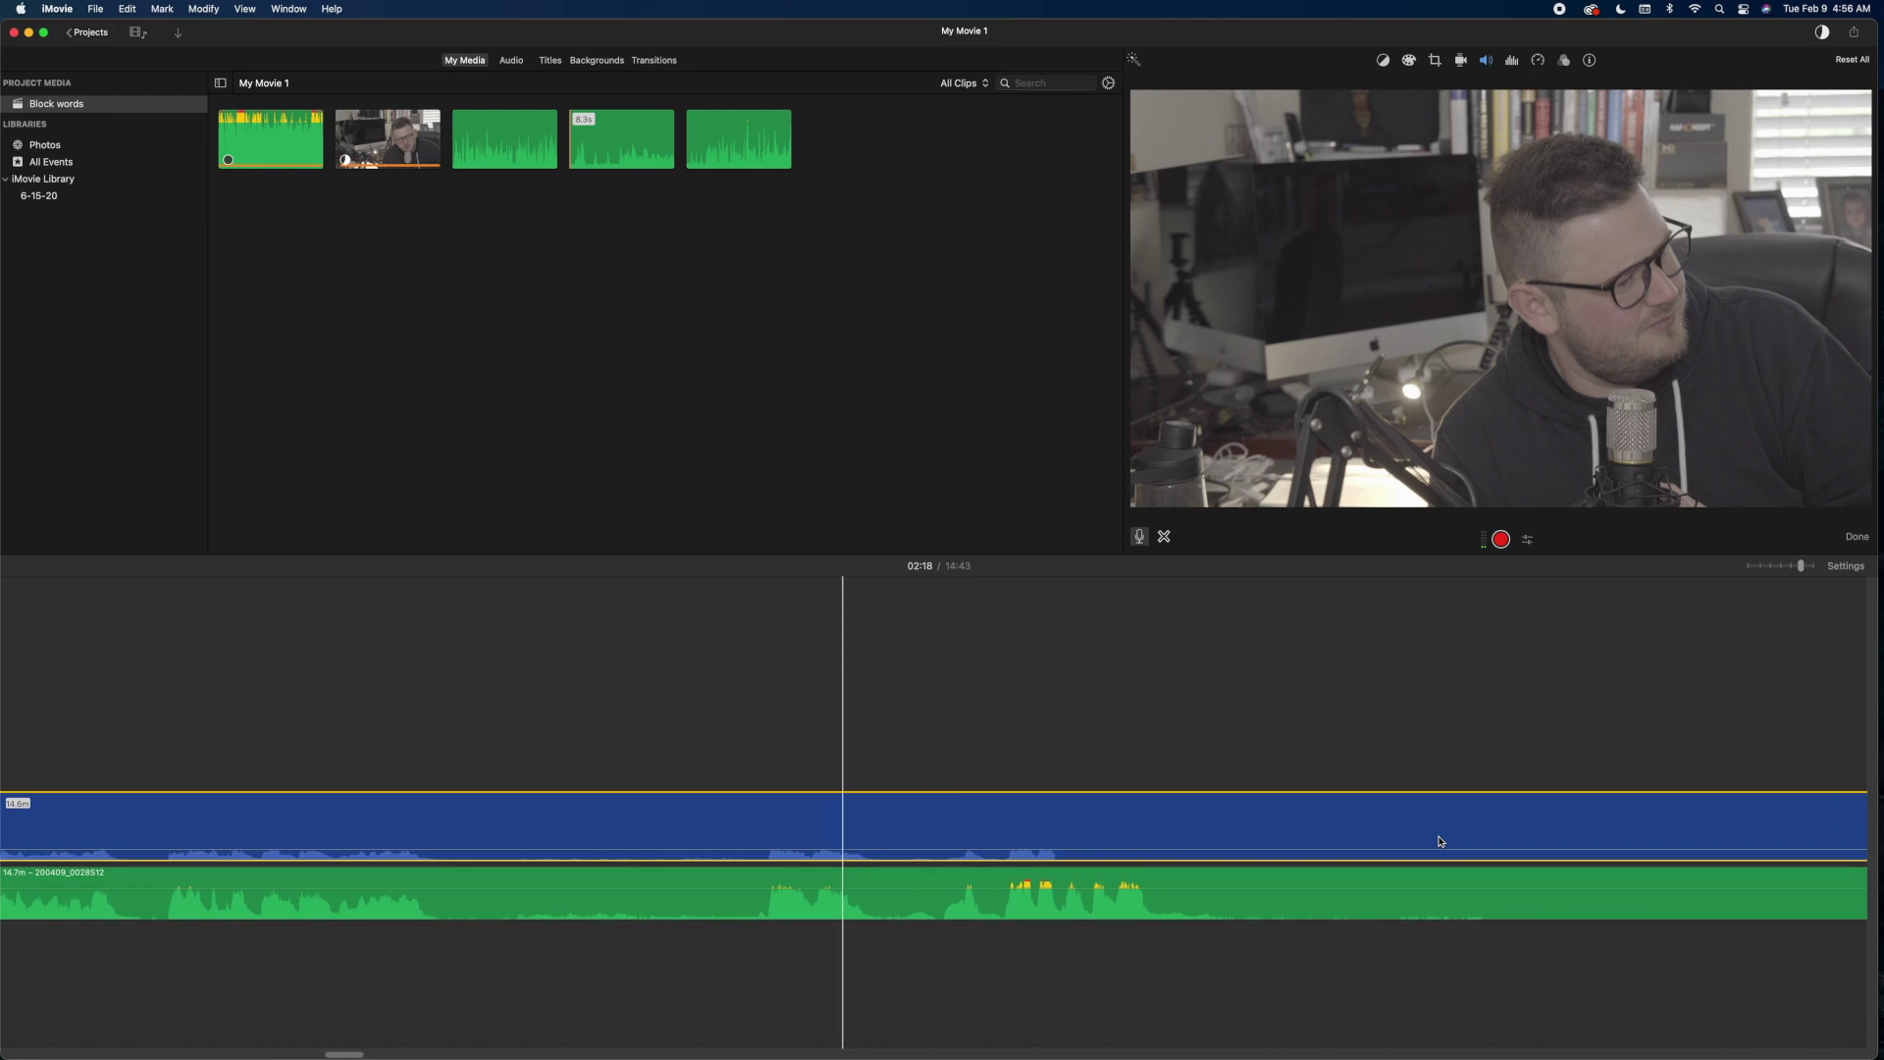
- Play the passage around 10:25 to check the sync between the video and the separate audio
{"action": "scroll", "coordinate": [1472, 824], "scroll_direction": "right", "scroll_amount": 2}
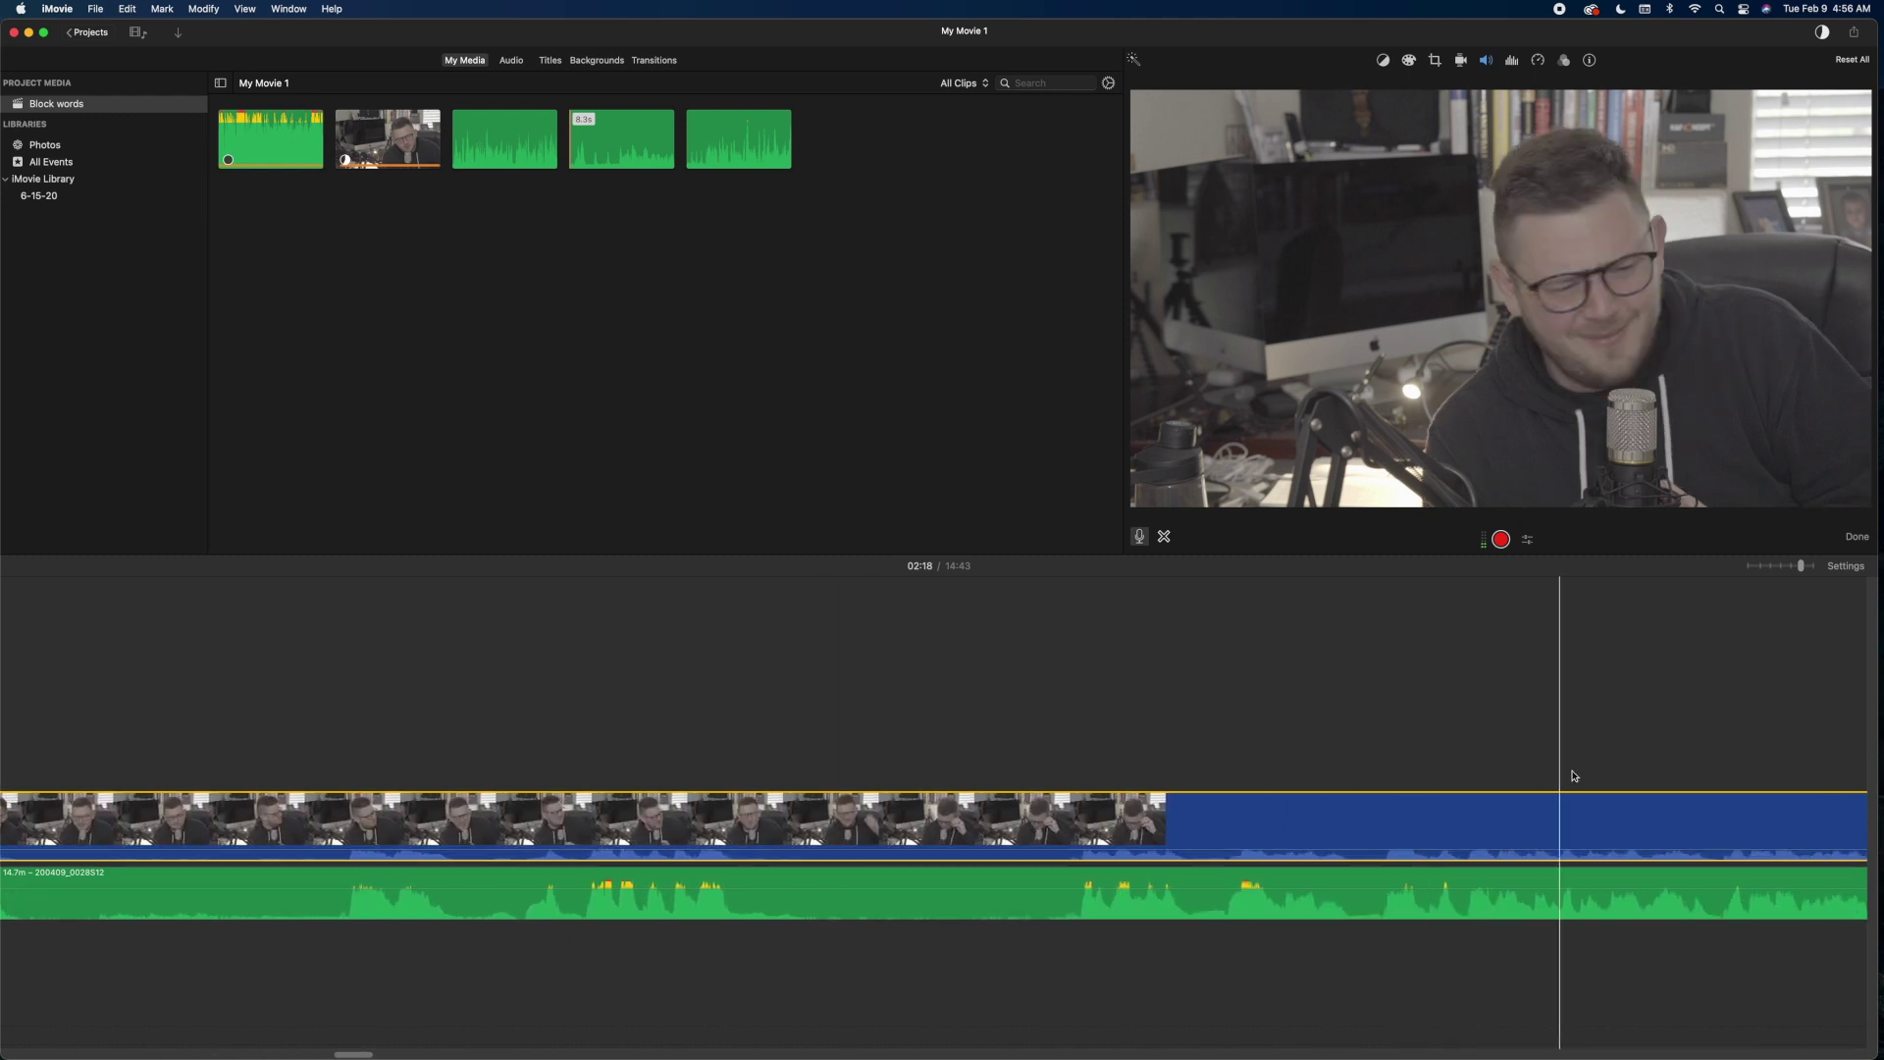
{"action": "left_click_drag", "start_coordinate": [1803, 574], "coordinate": [1770, 578]}
{"action": "scroll", "coordinate": [888, 863], "scroll_direction": "right", "scroll_amount": 6}
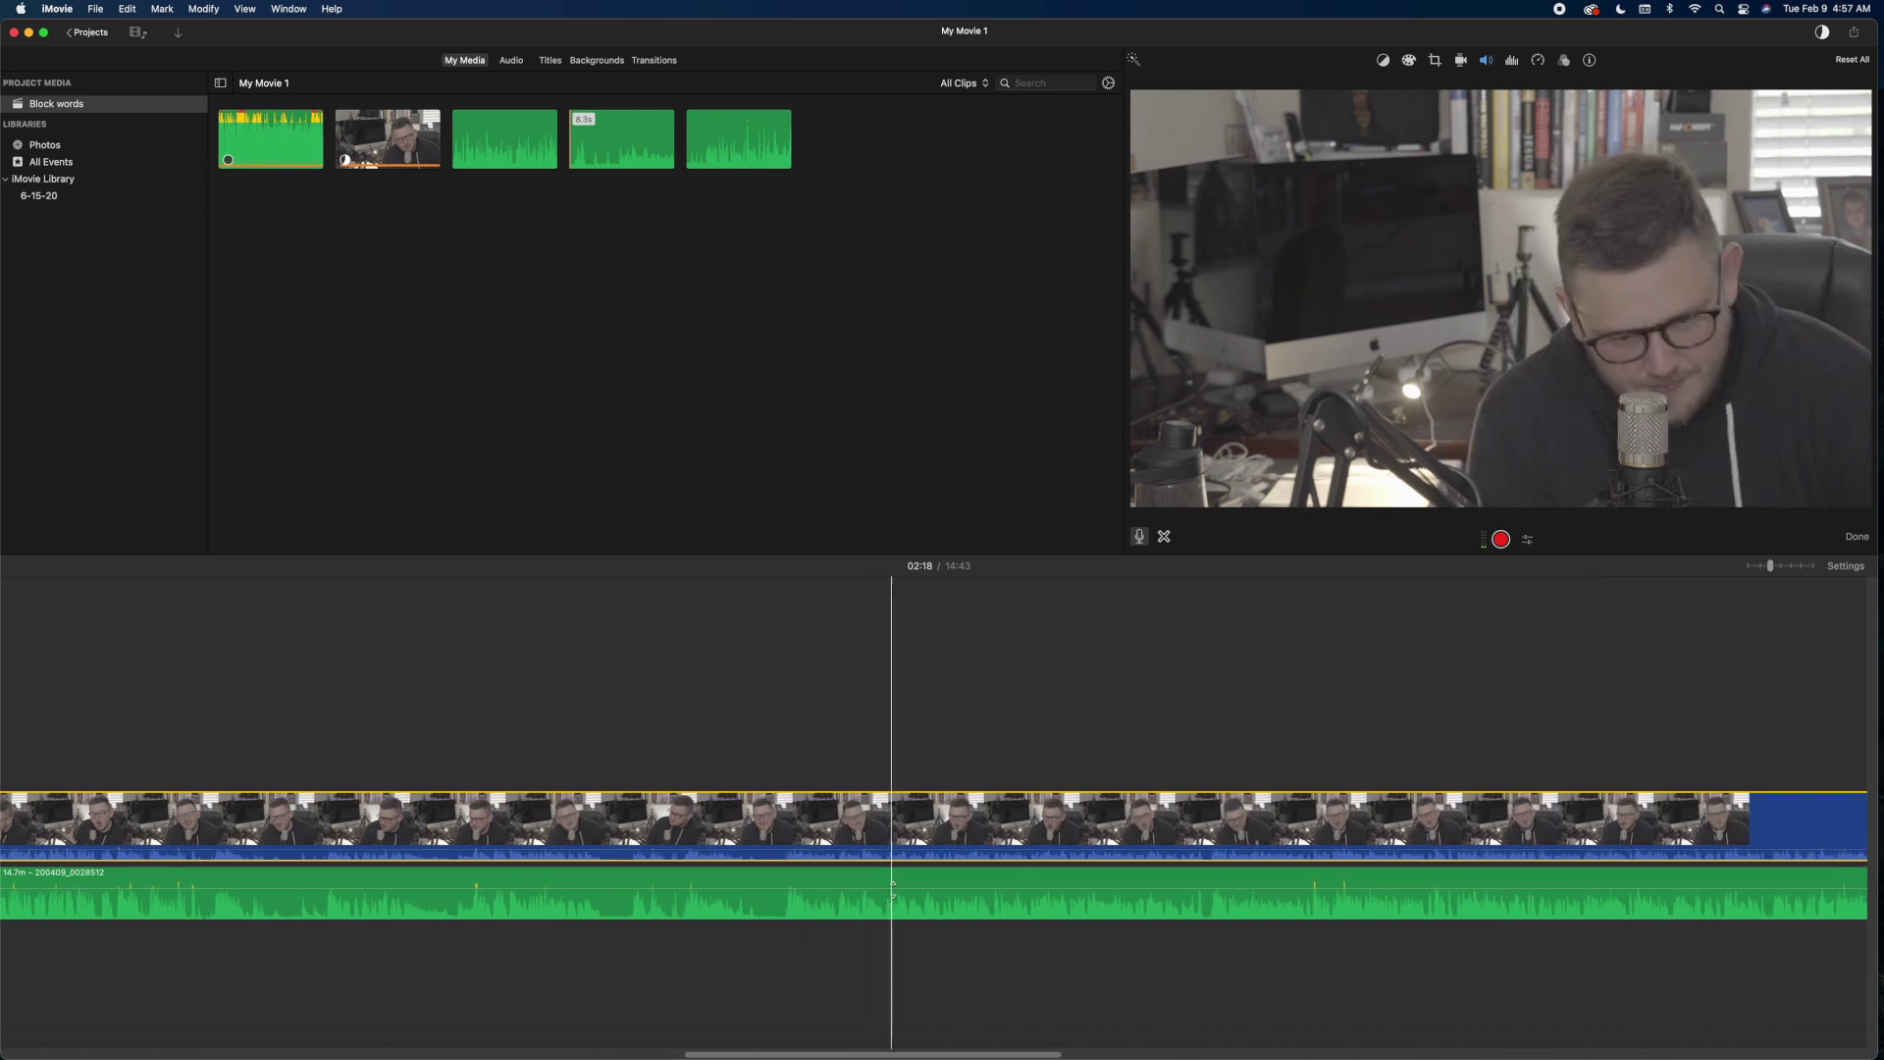
{"action": "scroll", "coordinate": [922, 886], "scroll_direction": "right", "scroll_amount": 6}
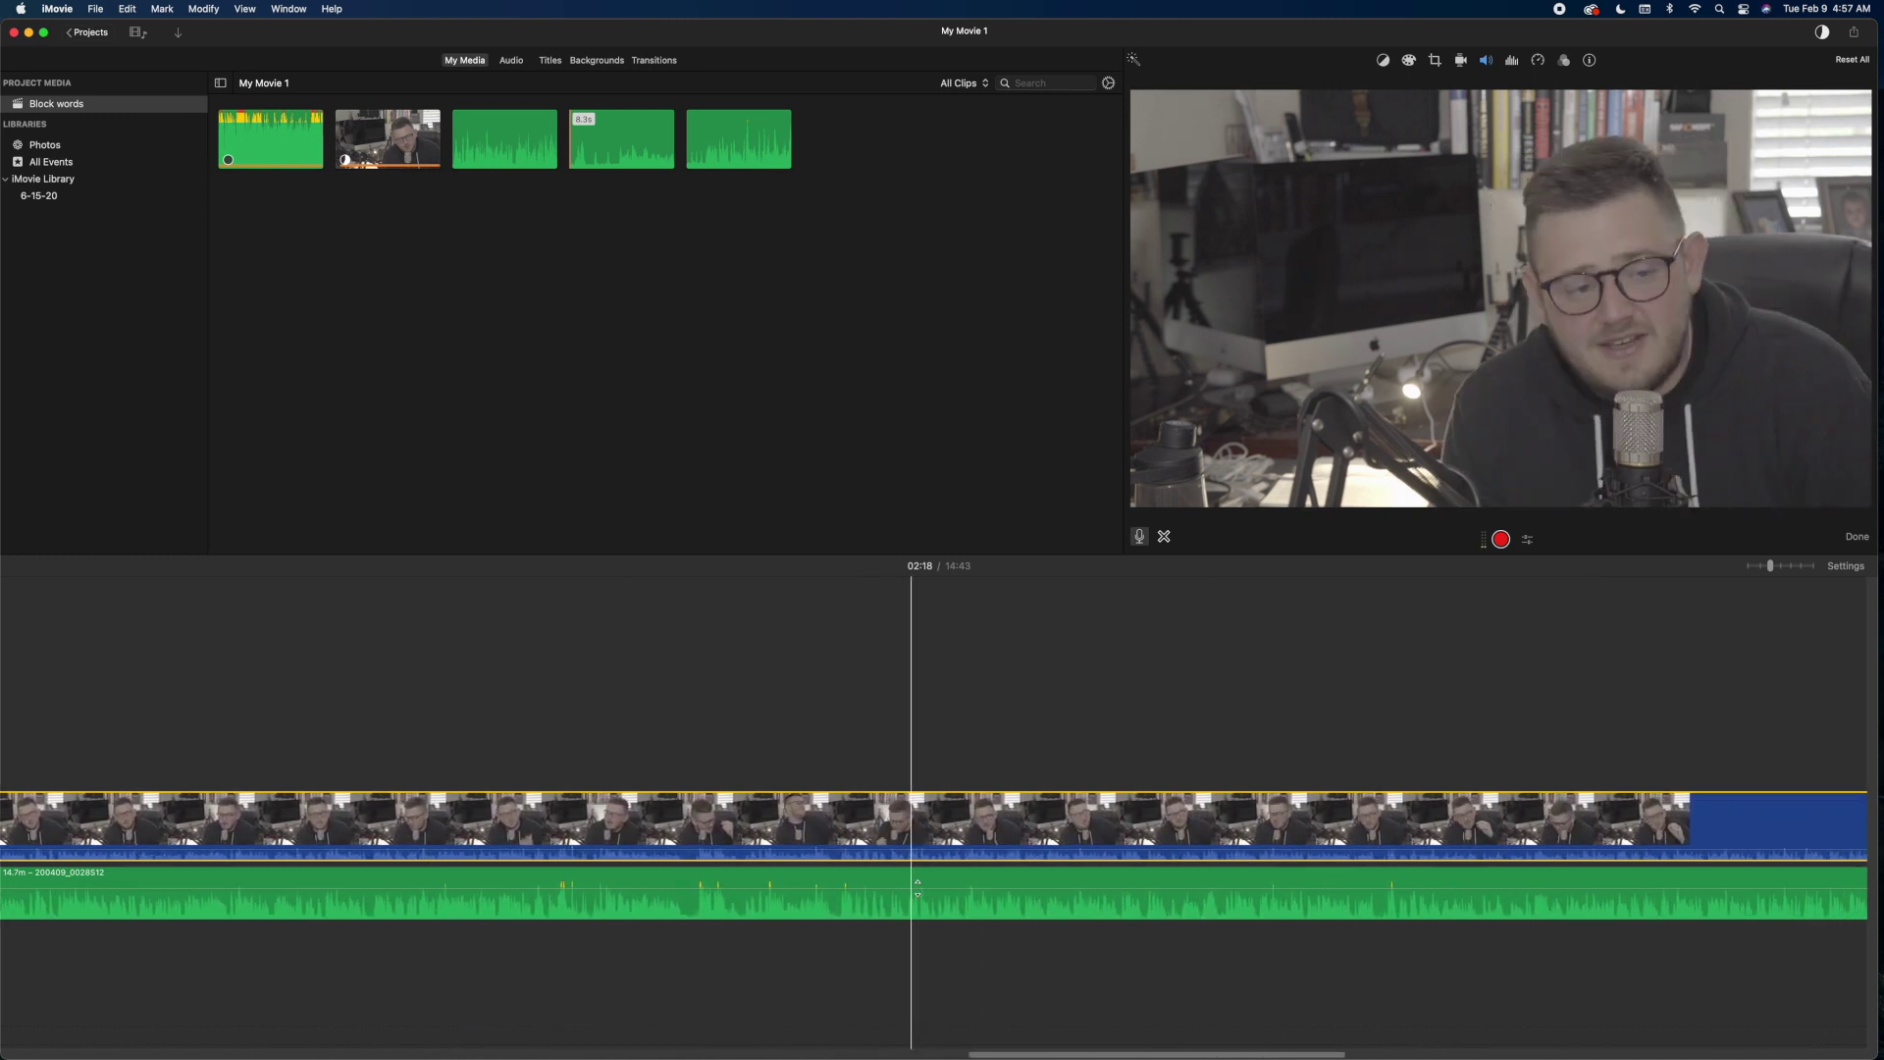
{"action": "scroll", "coordinate": [969, 883], "scroll_direction": "right", "scroll_amount": 1}
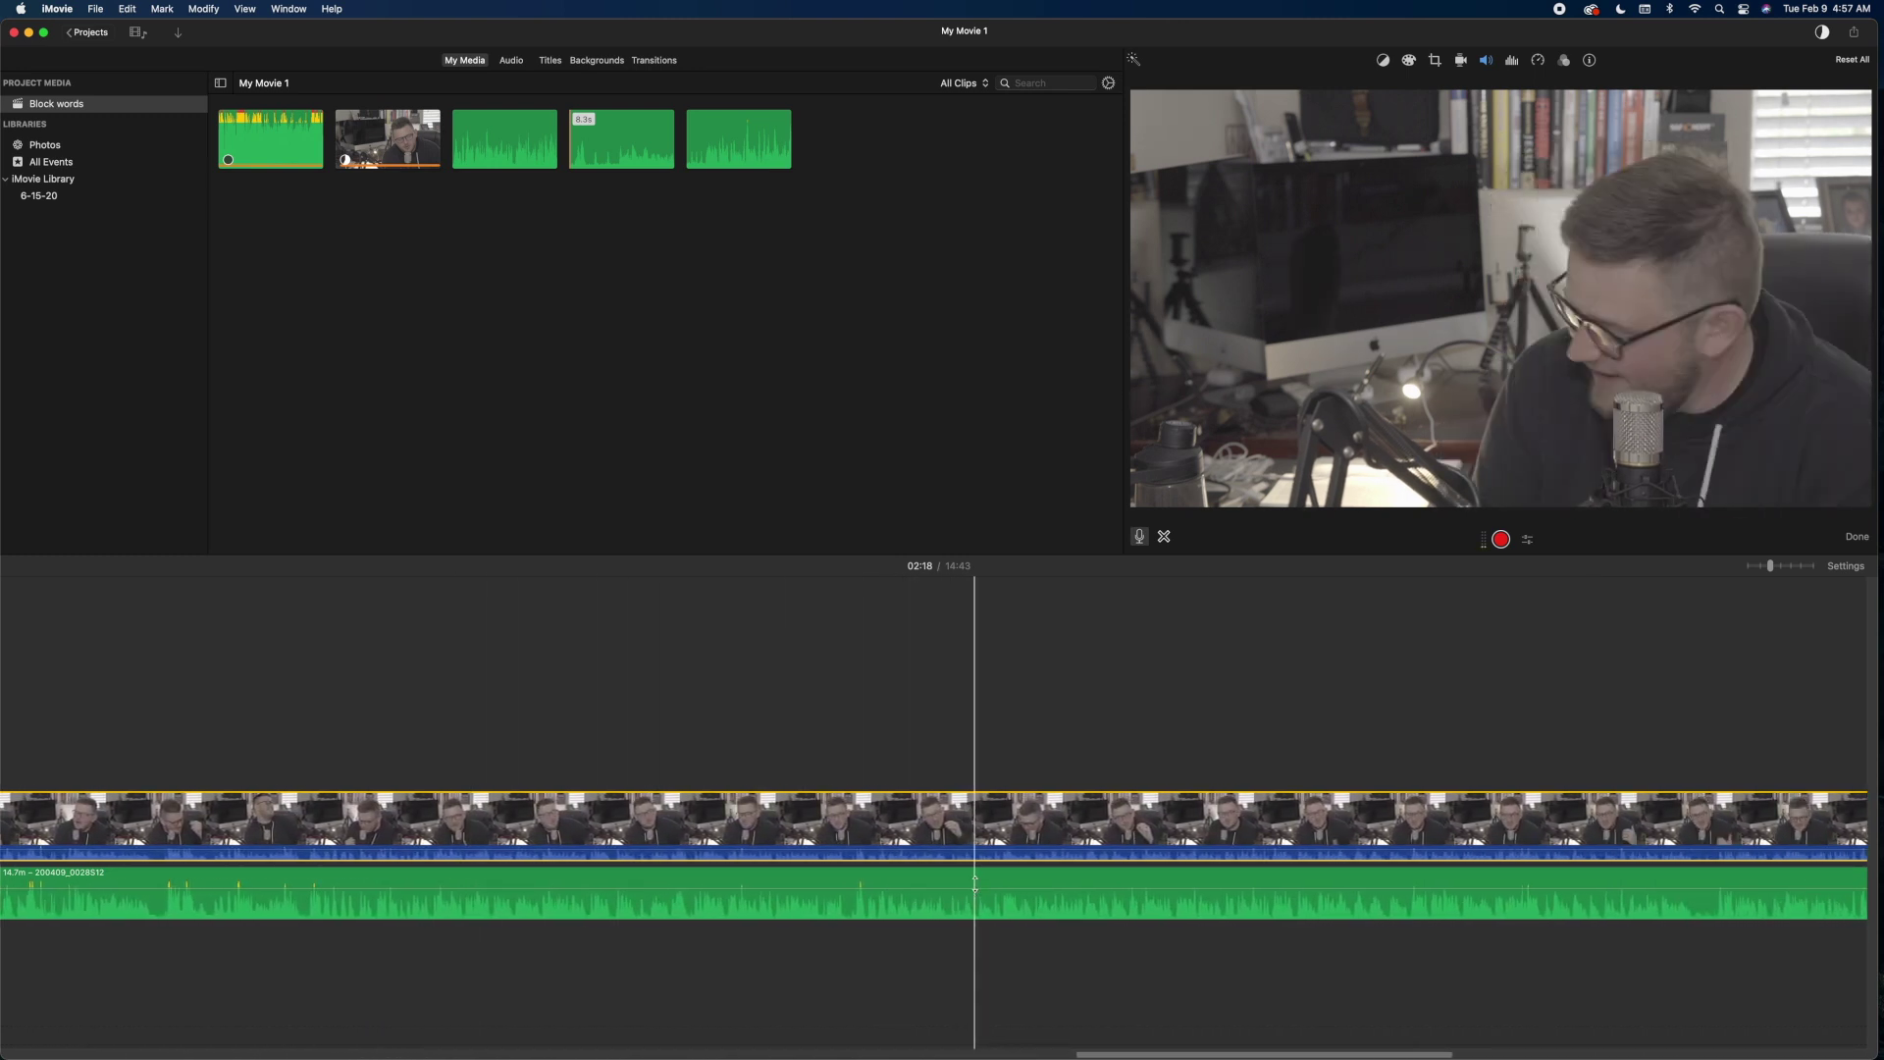
{"action": "left_click", "coordinate": [862, 837]}
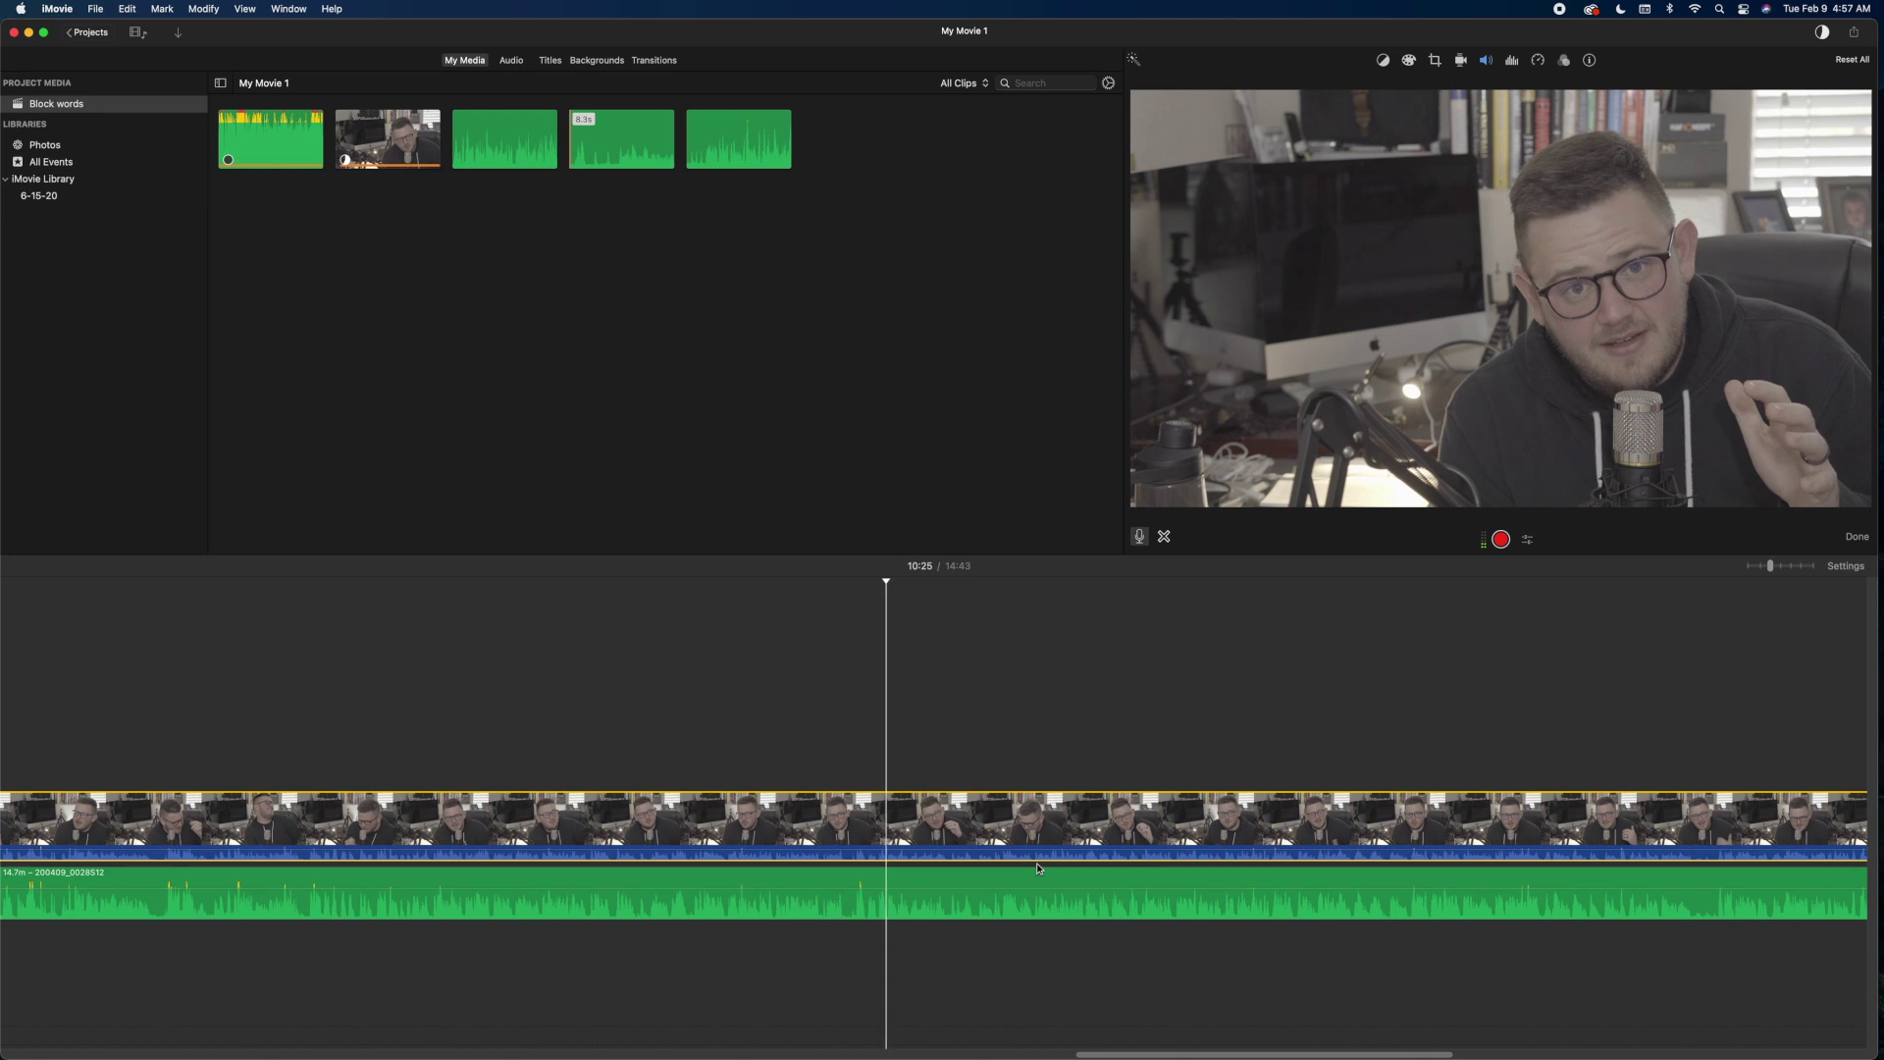
- Check the sync further along by playing the video and separate audio from about 11:50
{"action": "scroll", "coordinate": [1039, 867], "scroll_direction": "right", "scroll_amount": 5}
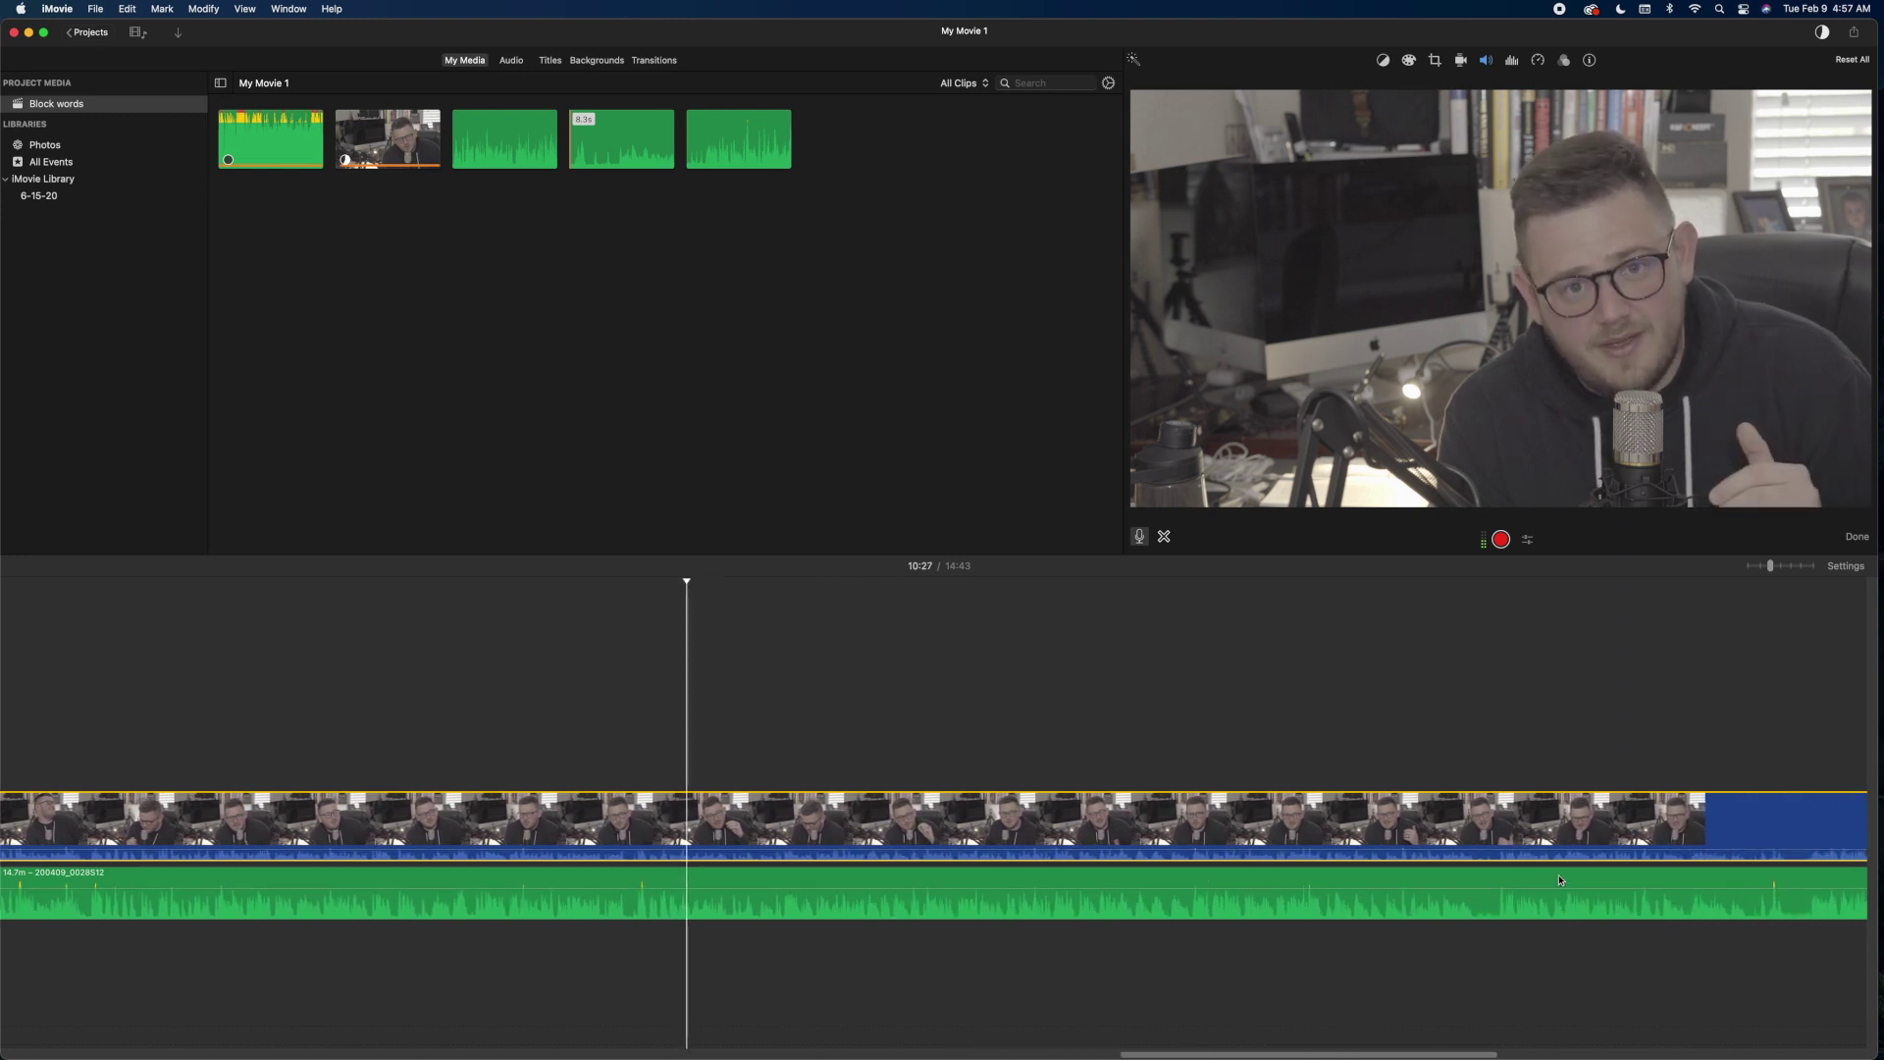
{"action": "left_click", "coordinate": [1490, 788]}
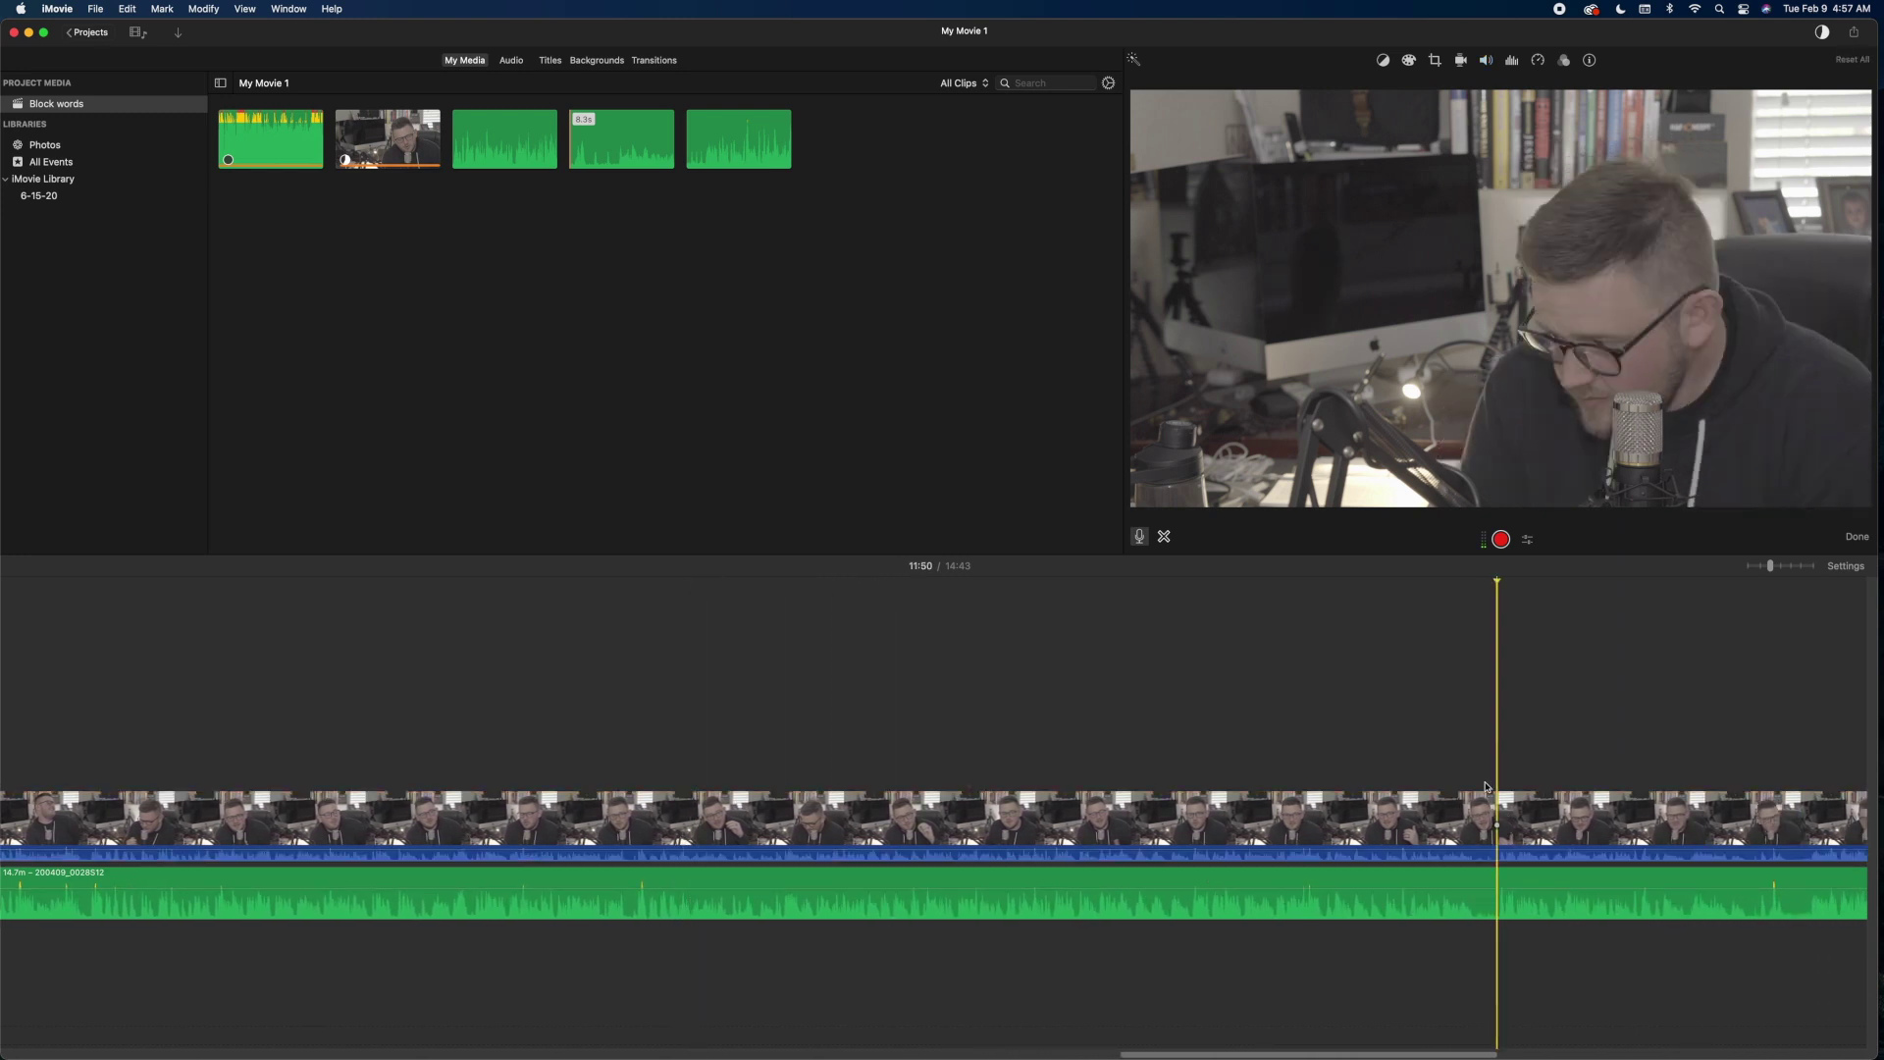
{"action": "scroll", "coordinate": [1405, 844], "scroll_direction": "right", "scroll_amount": 10}
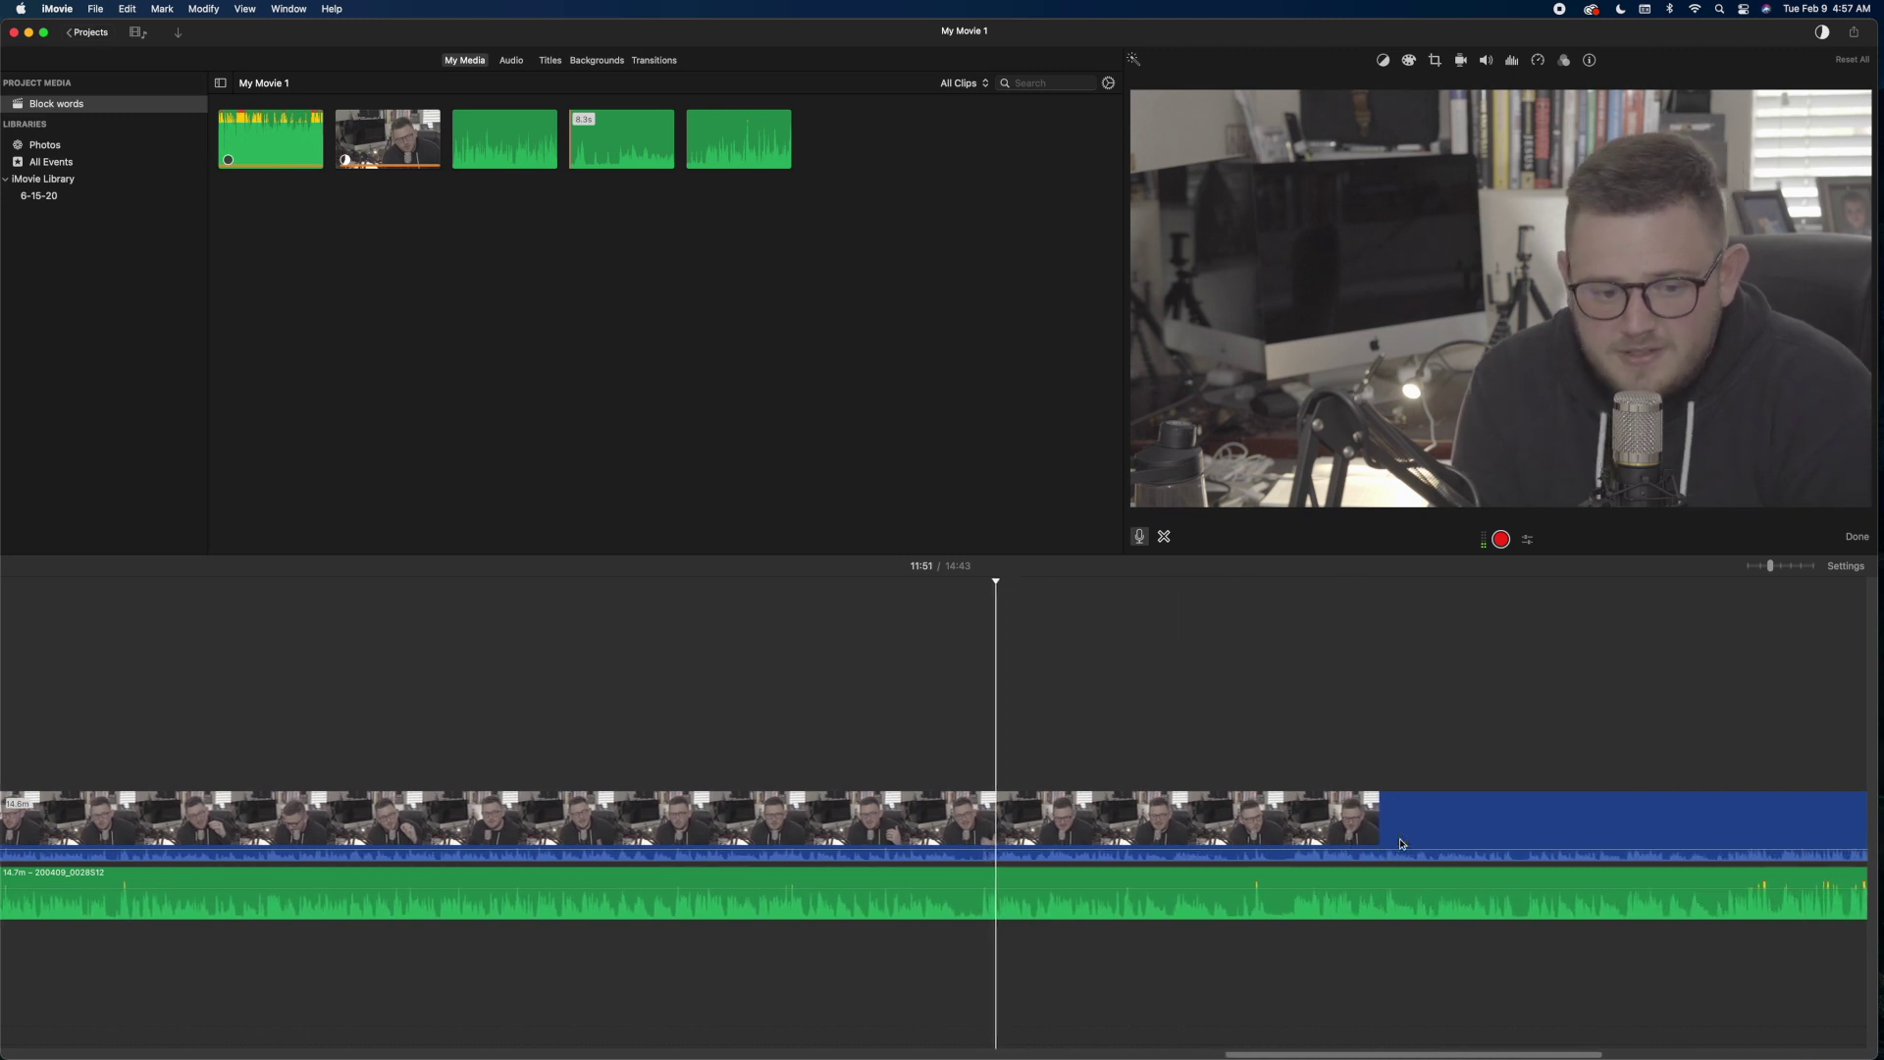
- Silence the video clip's own audio and play on to about 12:32 to hear the separate track alone
{"action": "left_click_drag", "start_coordinate": [1356, 849], "coordinate": [1355, 857]}
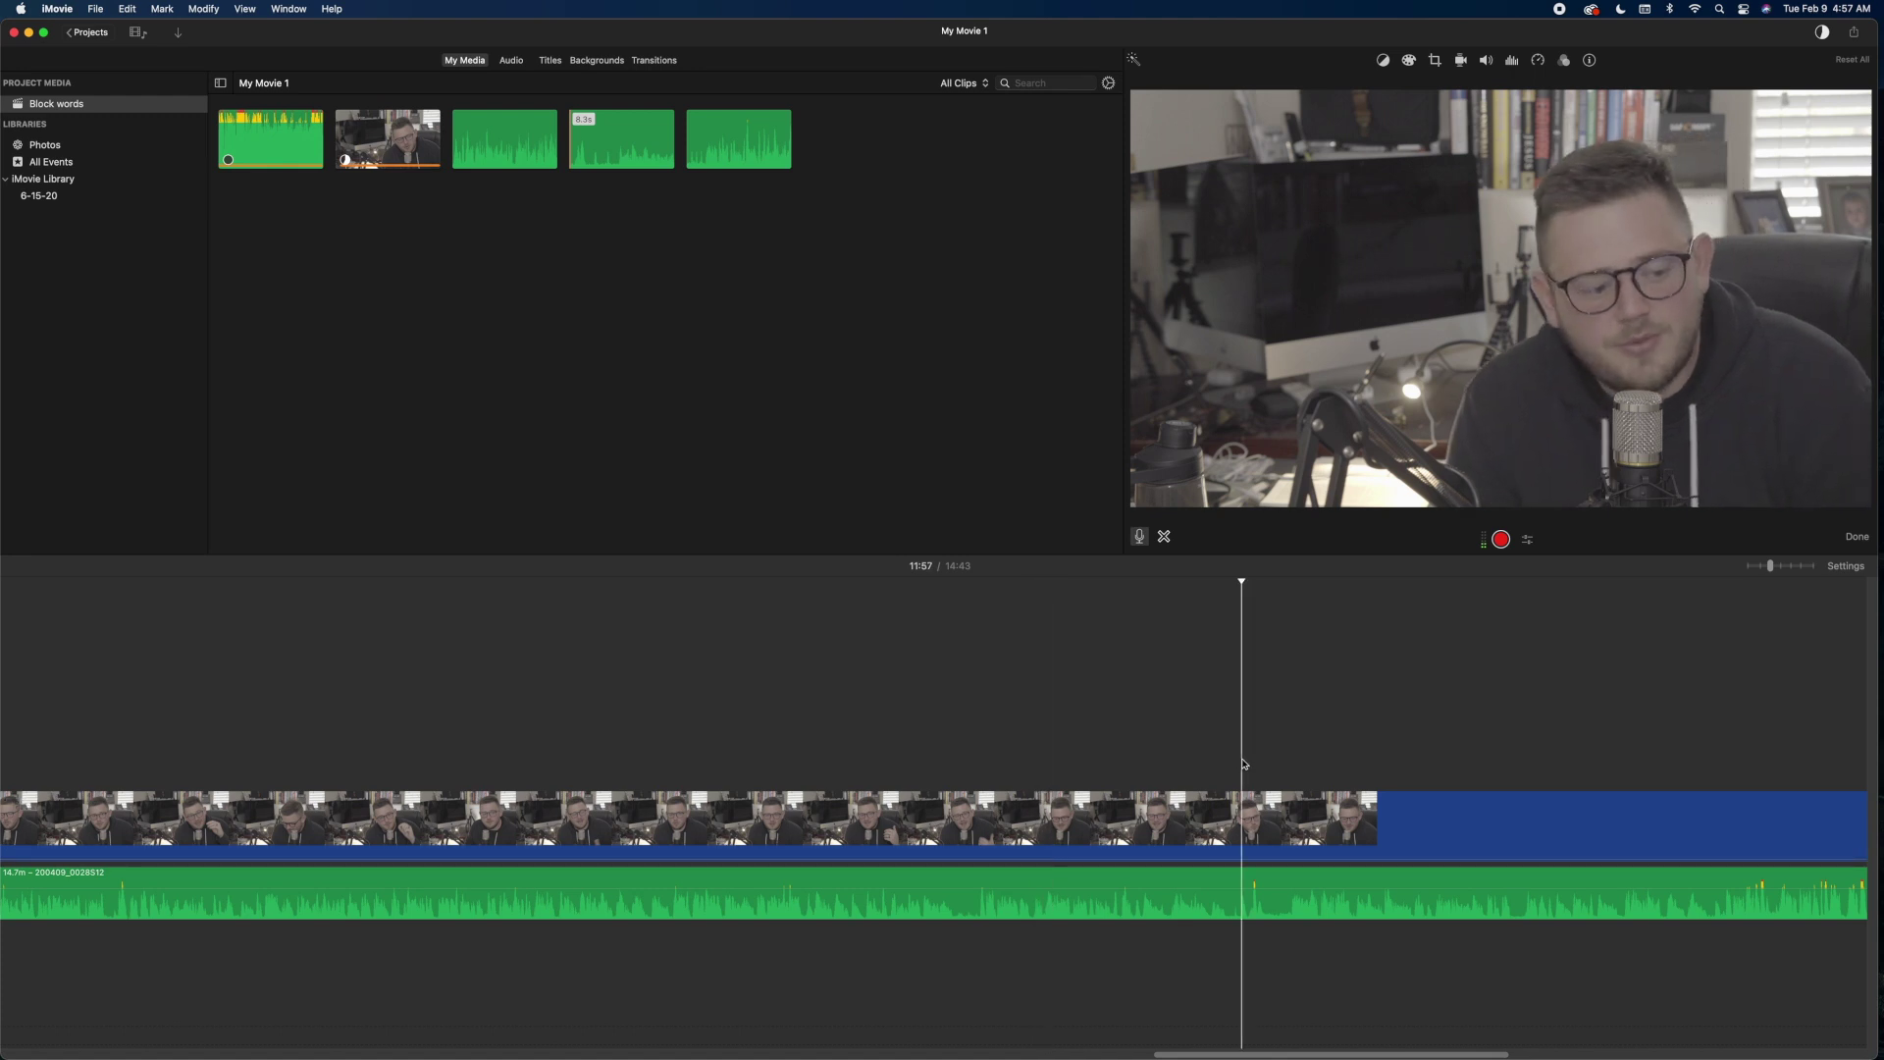
{"action": "scroll", "coordinate": [1251, 776], "scroll_direction": "right", "scroll_amount": 6}
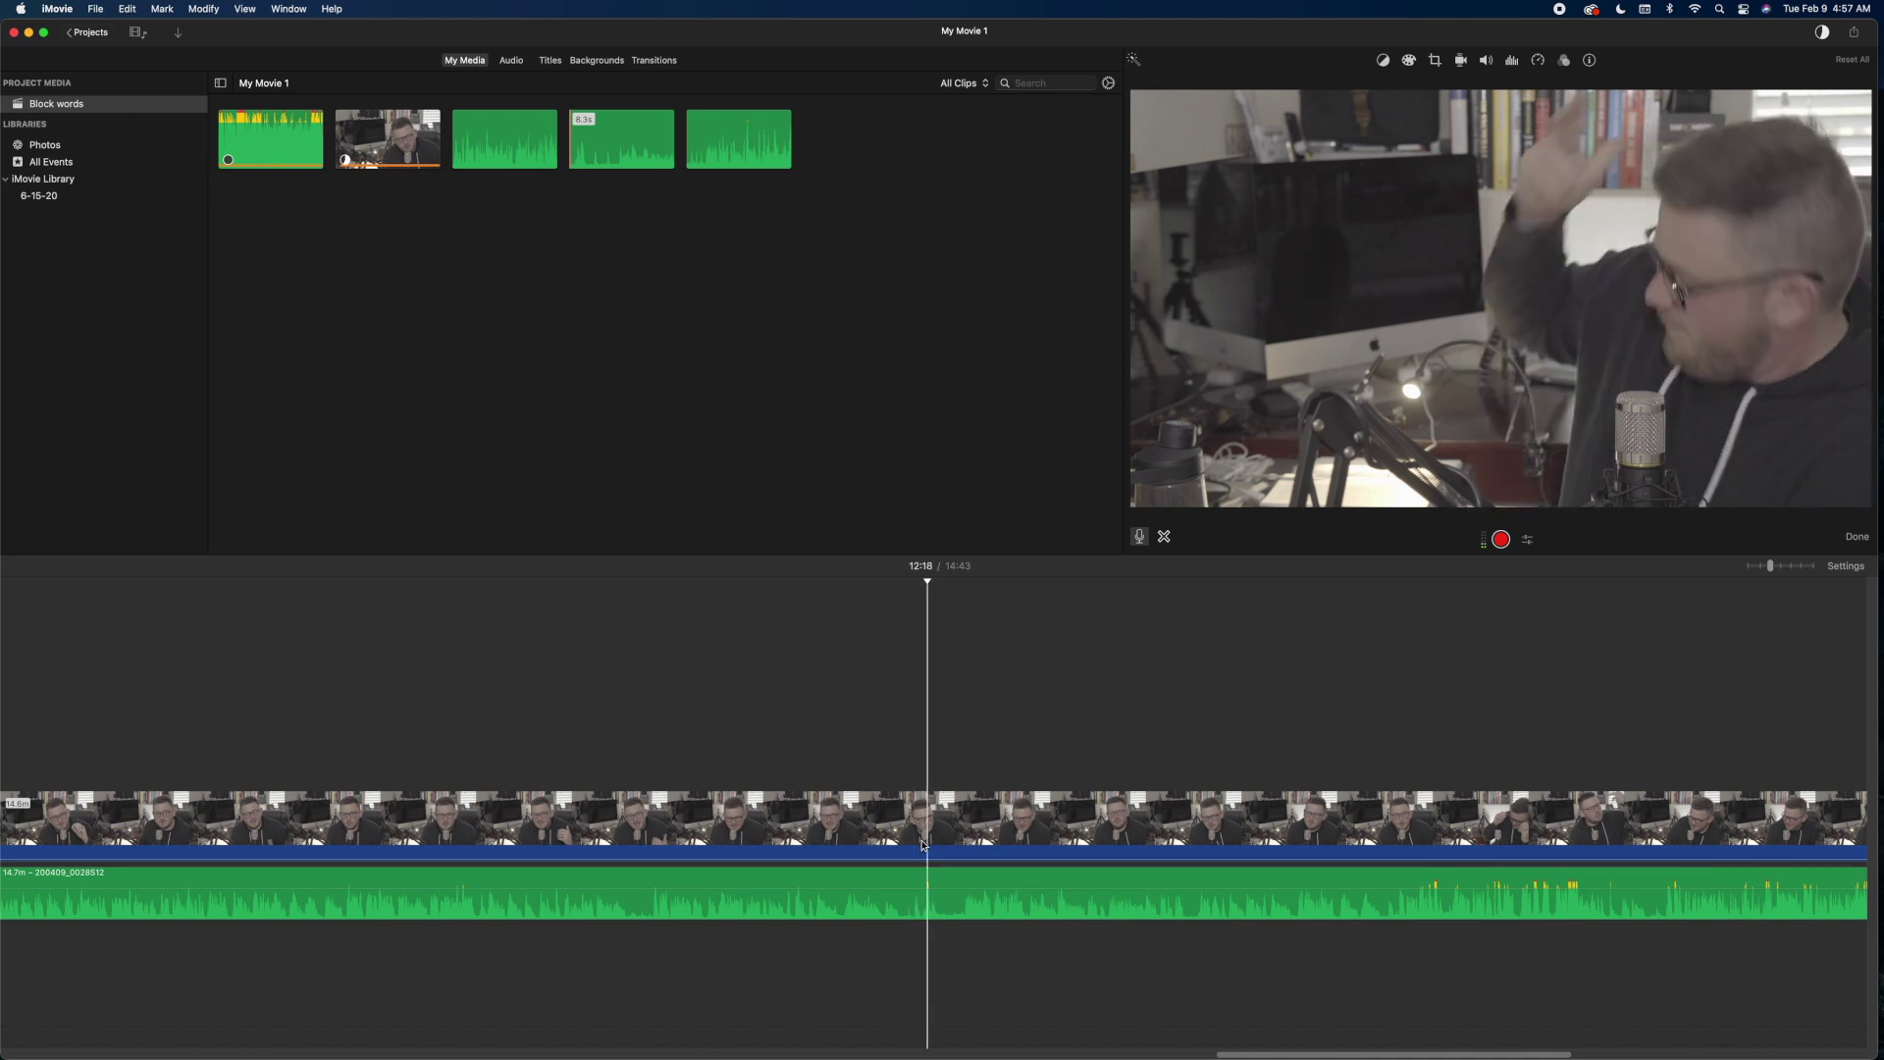
{"action": "scroll", "coordinate": [1104, 827], "scroll_direction": "right", "scroll_amount": 3}
{"action": "scroll", "coordinate": [1104, 827], "scroll_direction": "right", "scroll_amount": 2}
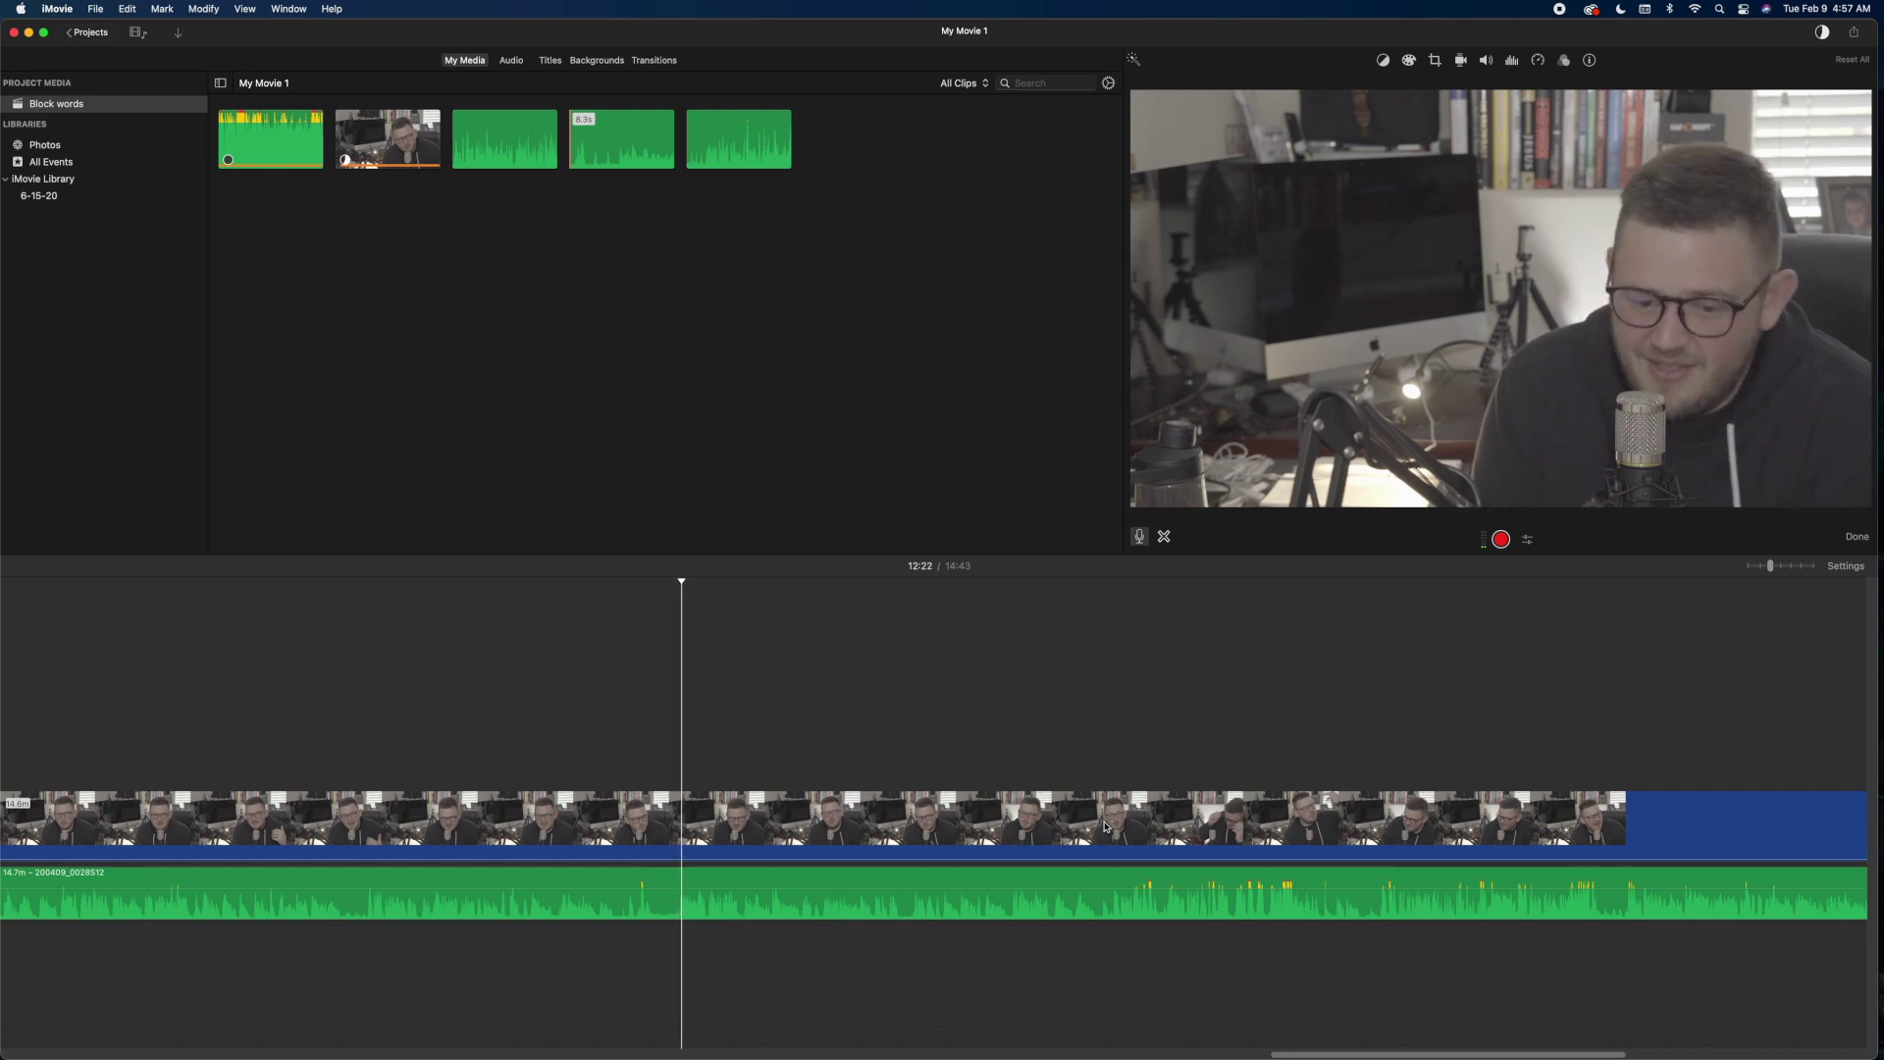
{"action": "scroll", "coordinate": [1104, 828], "scroll_direction": "right", "scroll_amount": 1}
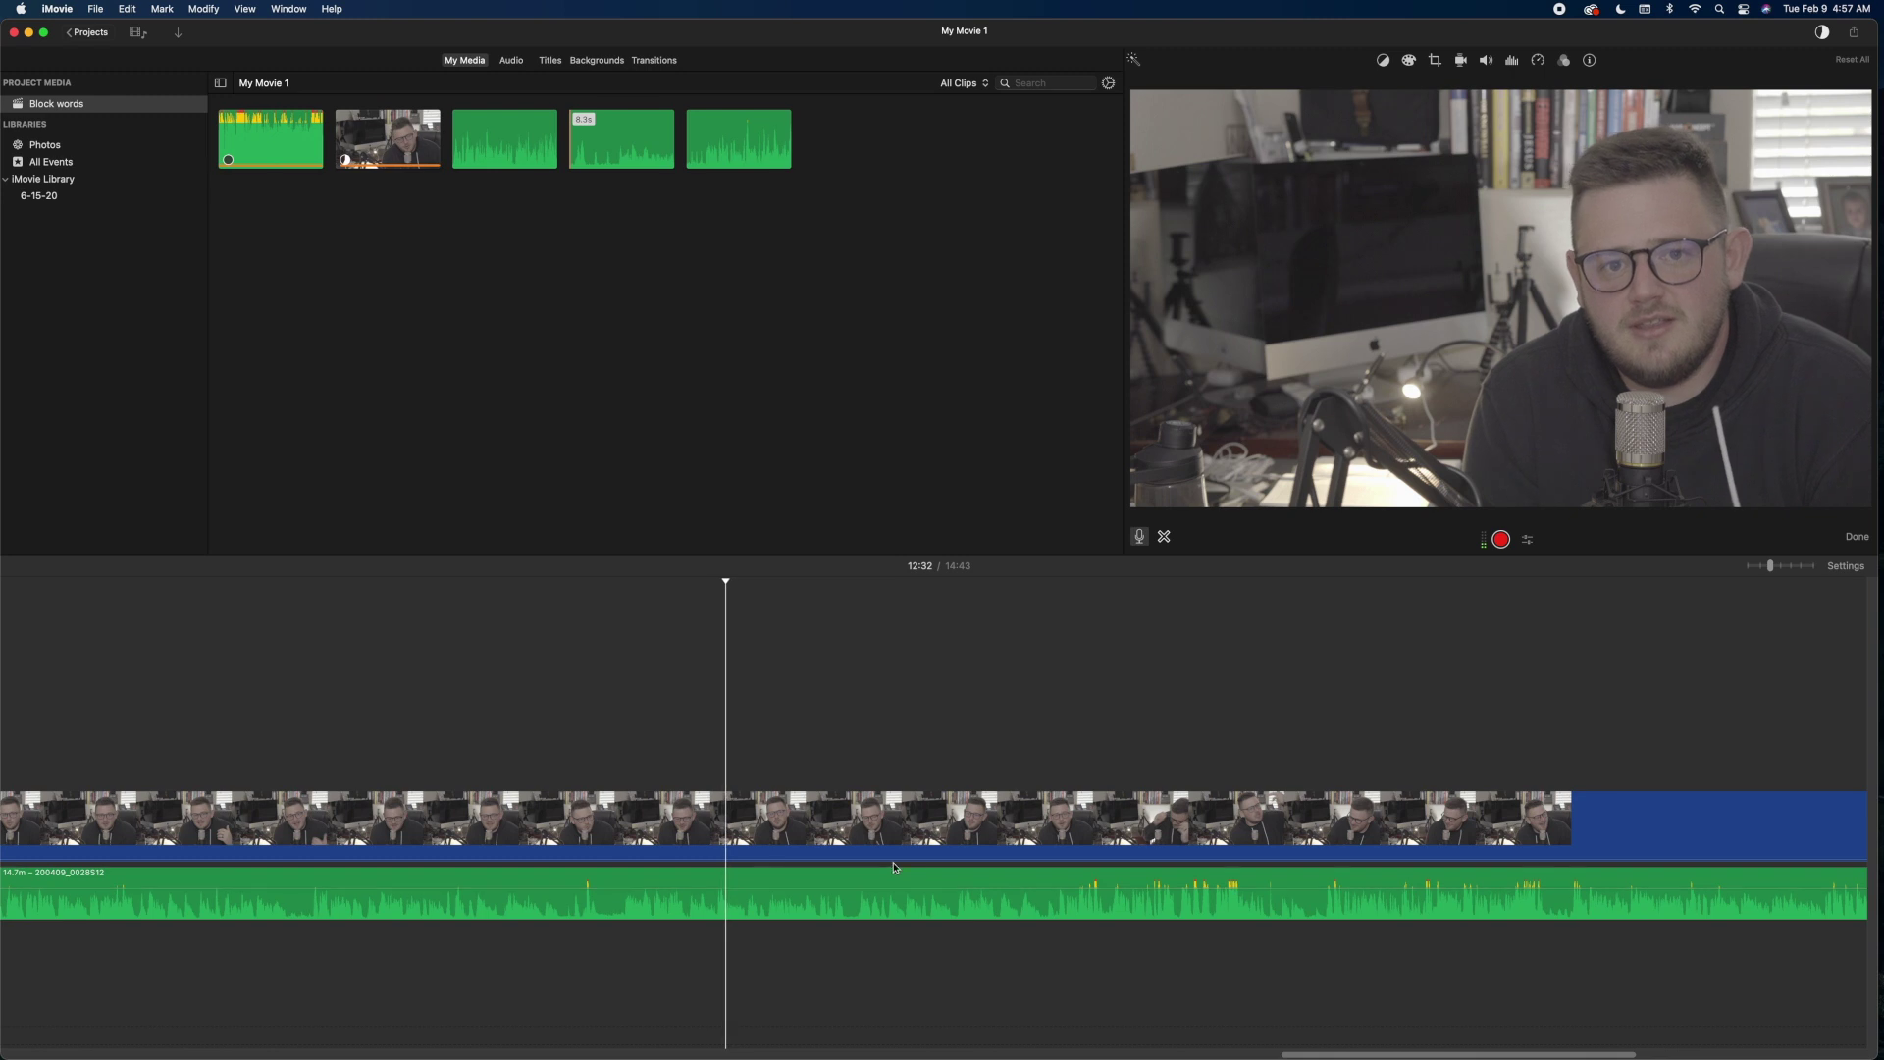
- Raise the video clip's own volume to 40% and play near the end, around 13:33, to check the sync
{"action": "left_click_drag", "start_coordinate": [890, 861], "coordinate": [891, 853]}
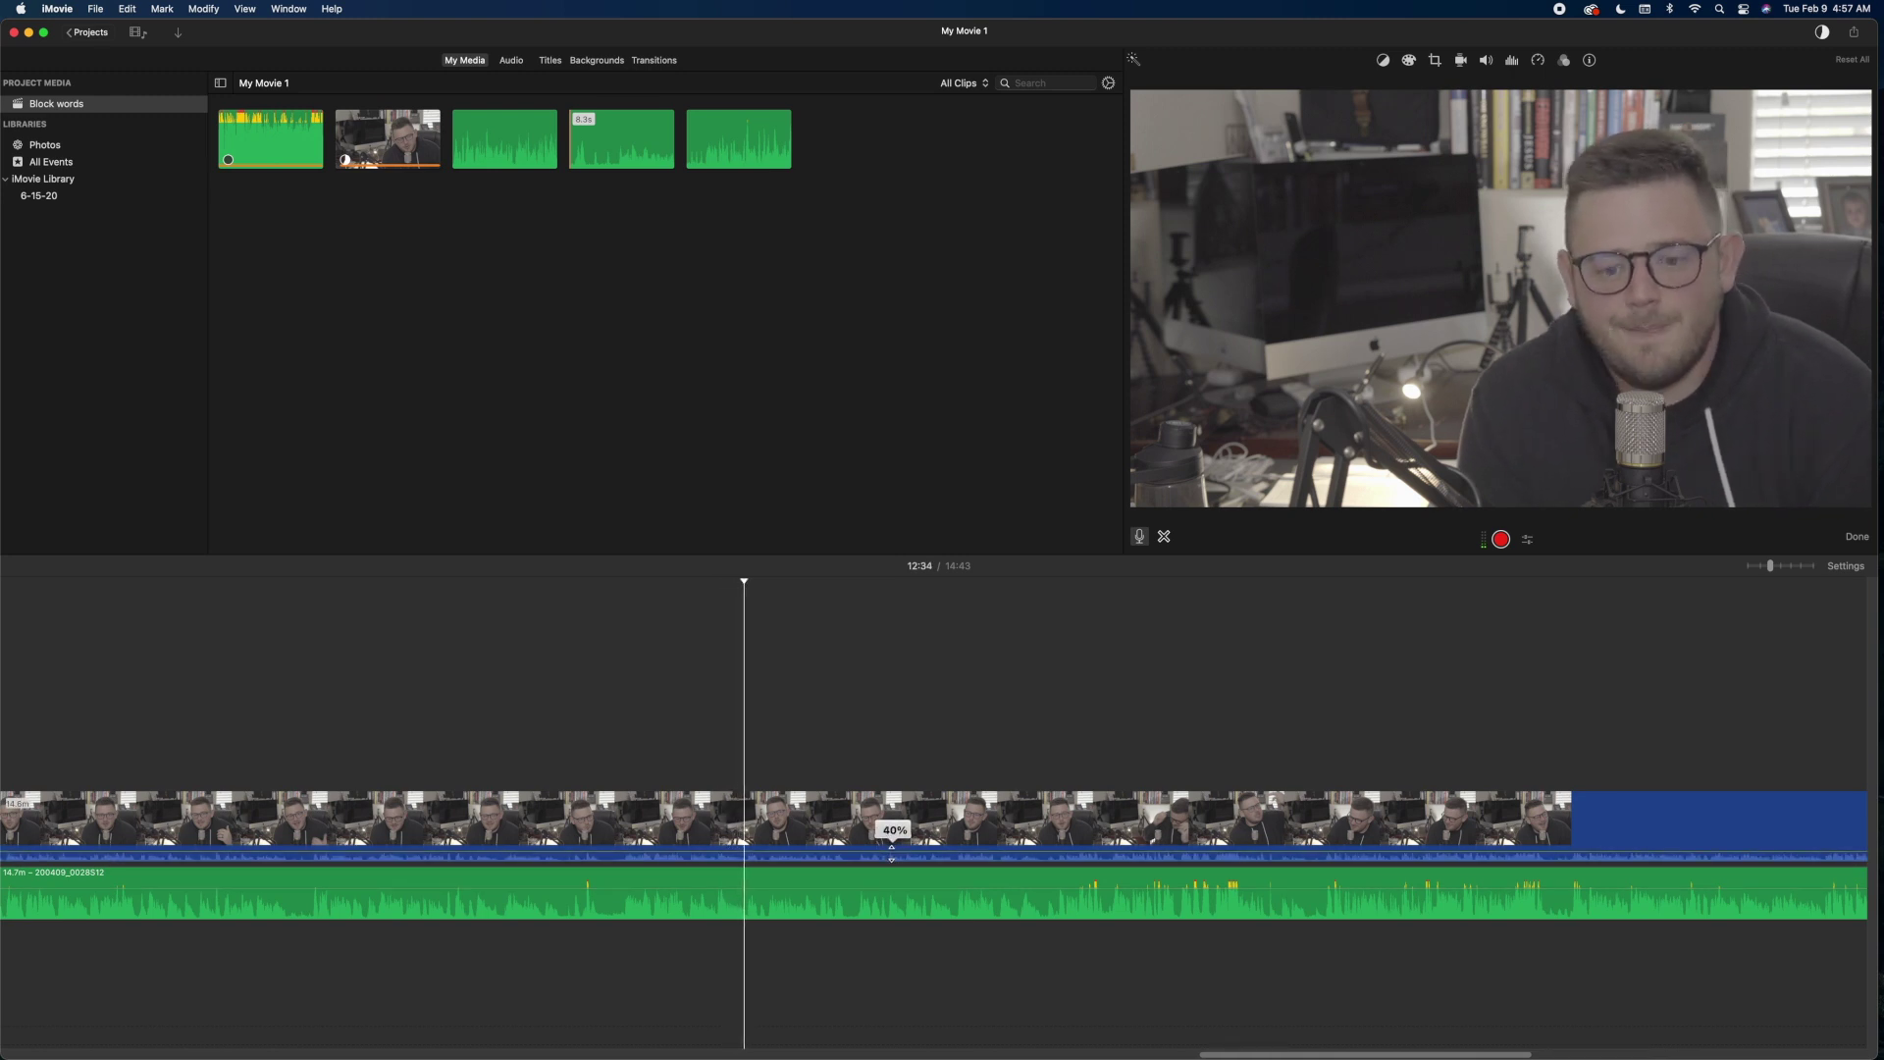
{"action": "scroll", "coordinate": [1021, 871], "scroll_direction": "right", "scroll_amount": 3}
{"action": "key", "text": "space"}
{"action": "scroll", "coordinate": [1035, 867], "scroll_direction": "right", "scroll_amount": 3}
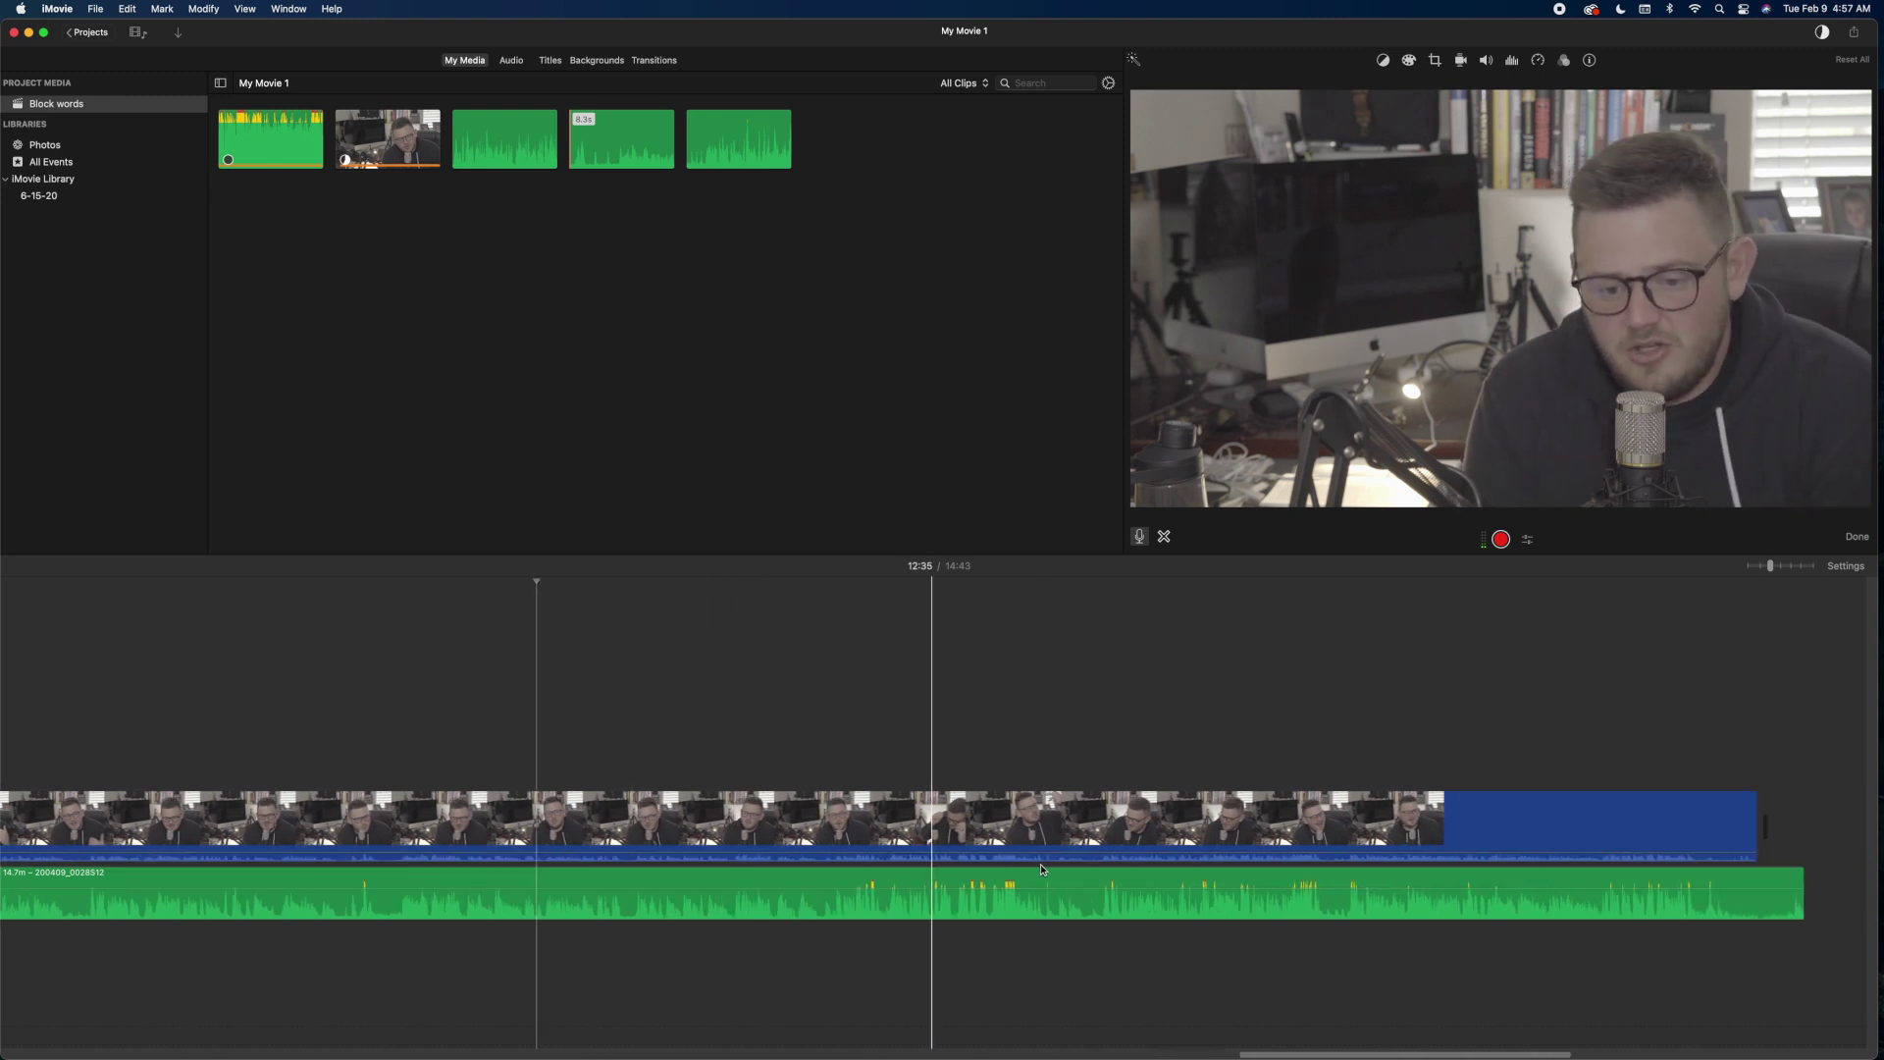
{"action": "left_click", "coordinate": [1074, 846]}
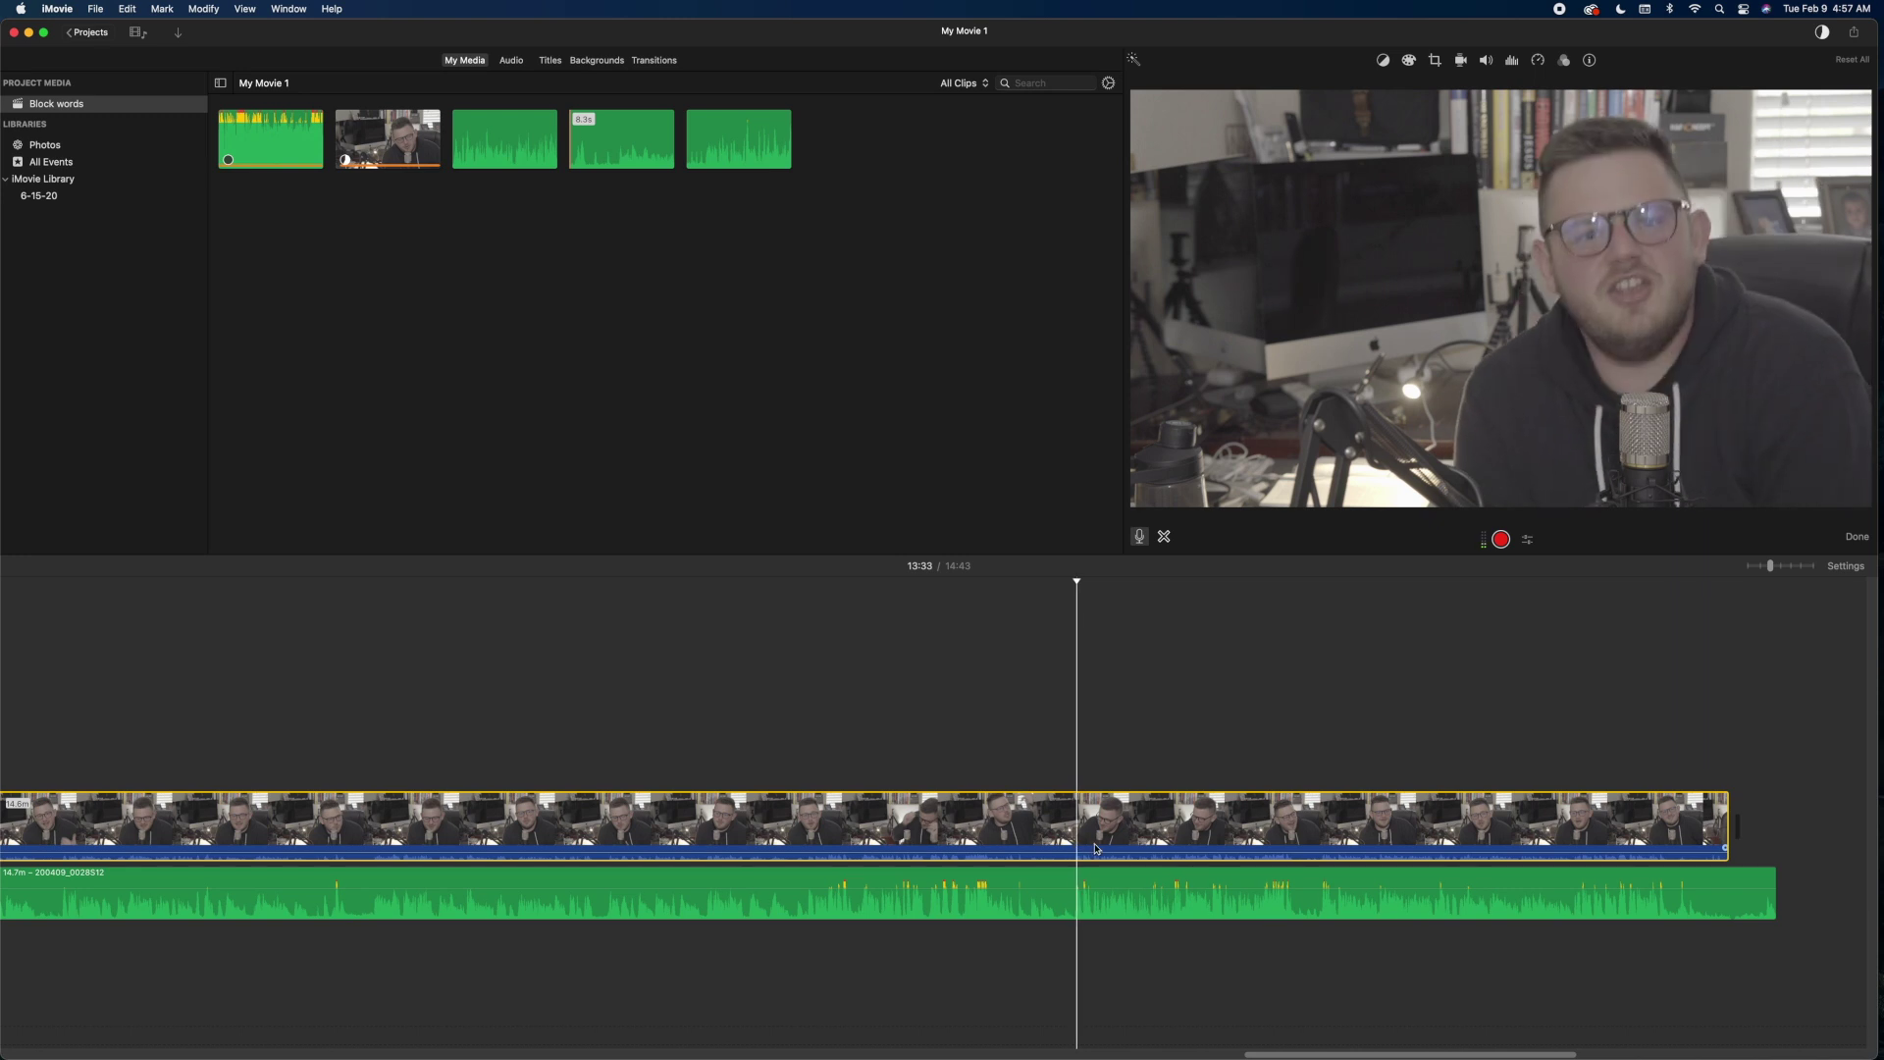